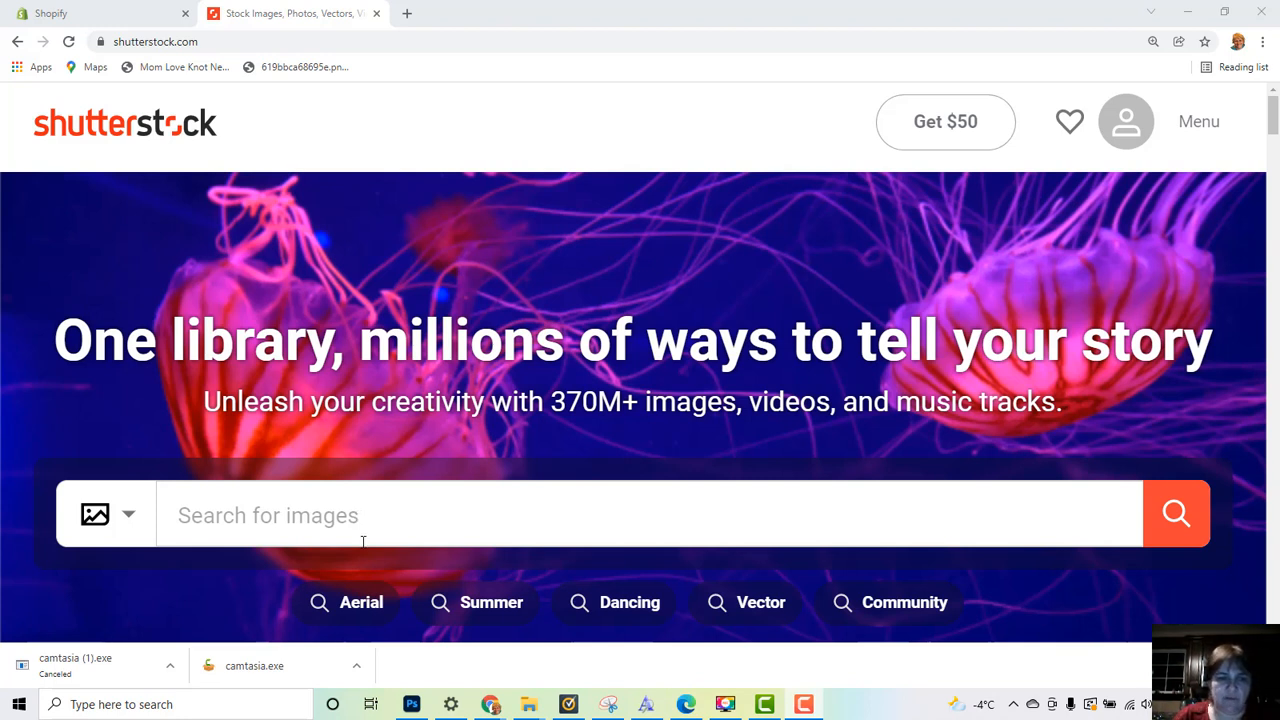
Step: Search the stock image library for "red truck"
{"action": "left_click", "coordinate": [180, 514]}
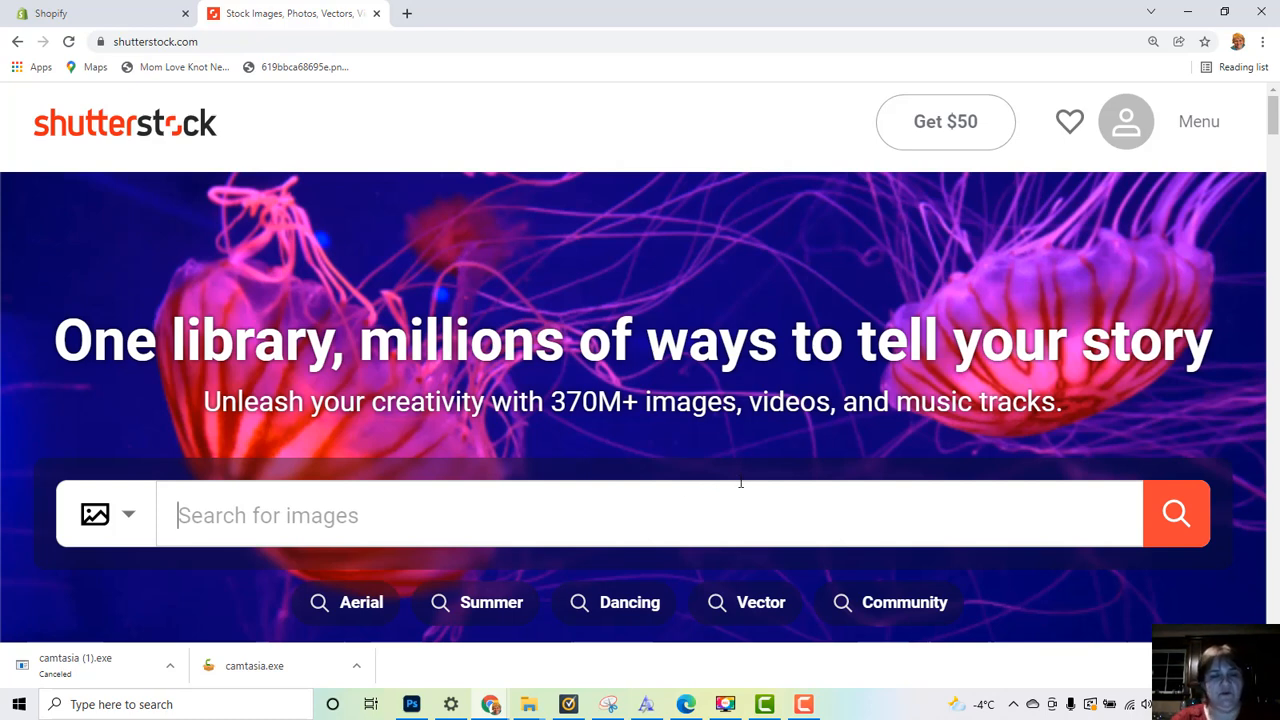
{"action": "type", "text": "red t"}
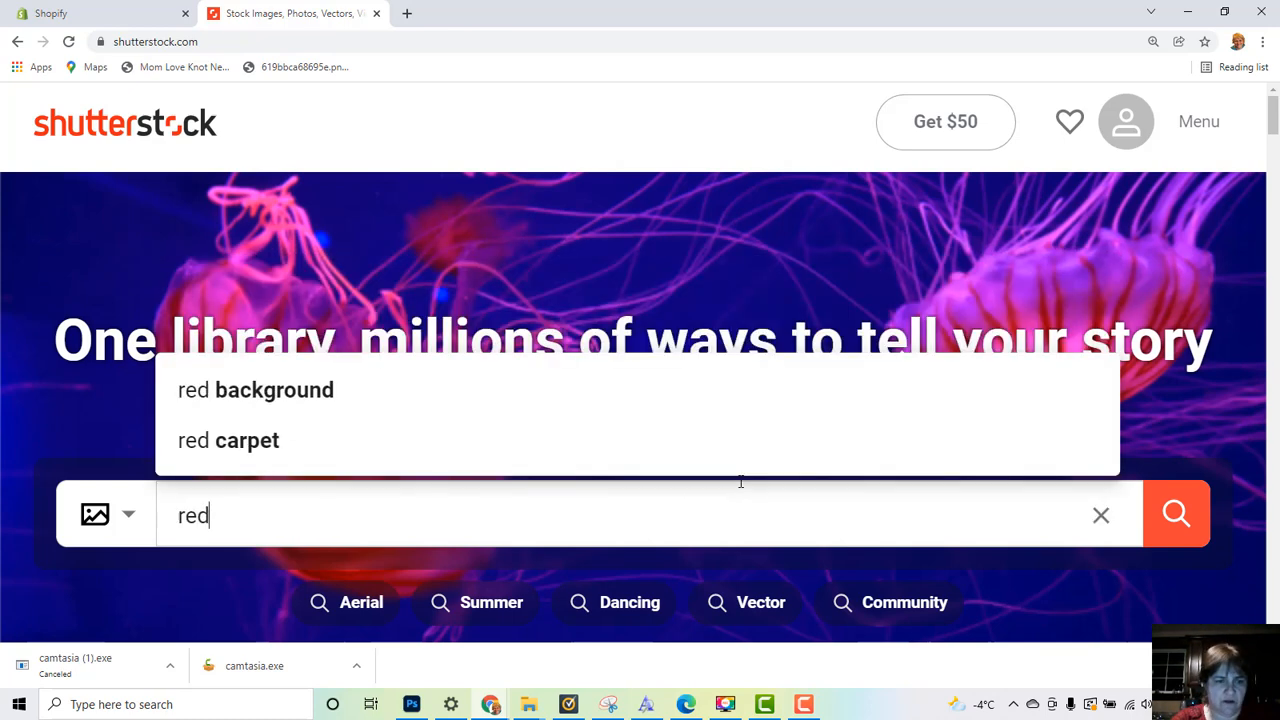
{"action": "type", "text": "ruck"}
{"action": "key", "text": "Return"}
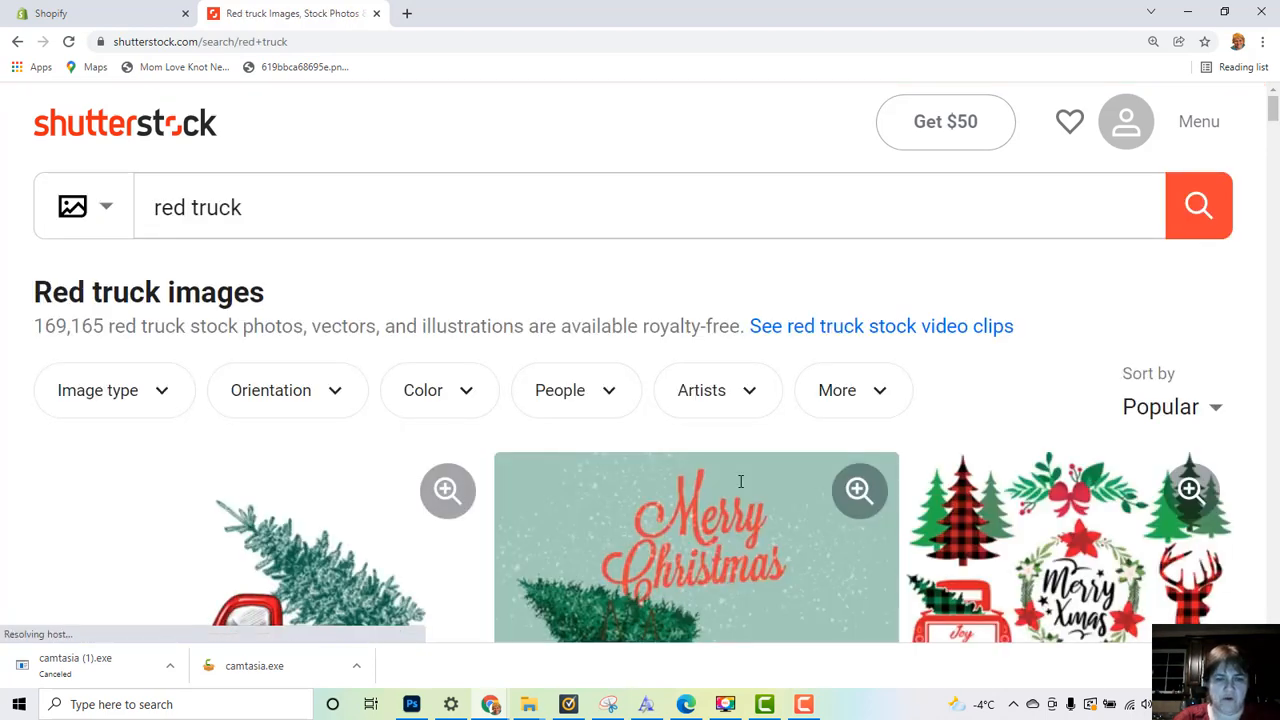
Step: Open the watercolor illustration of a vintage red pickup truck carrying gifts and a decorated Christmas tree from the search results
{"action": "scroll", "coordinate": [740, 481], "scroll_direction": "down", "scroll_amount": 2}
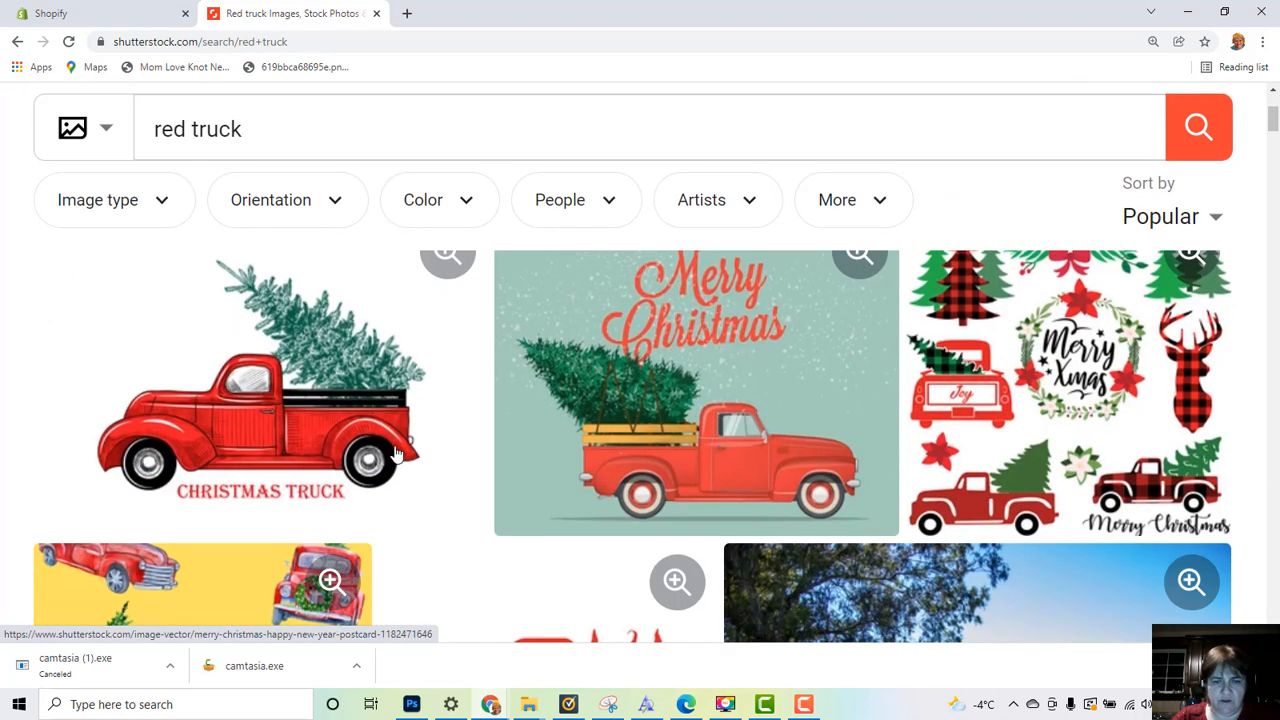
{"action": "scroll", "coordinate": [566, 404], "scroll_direction": "down", "scroll_amount": 2}
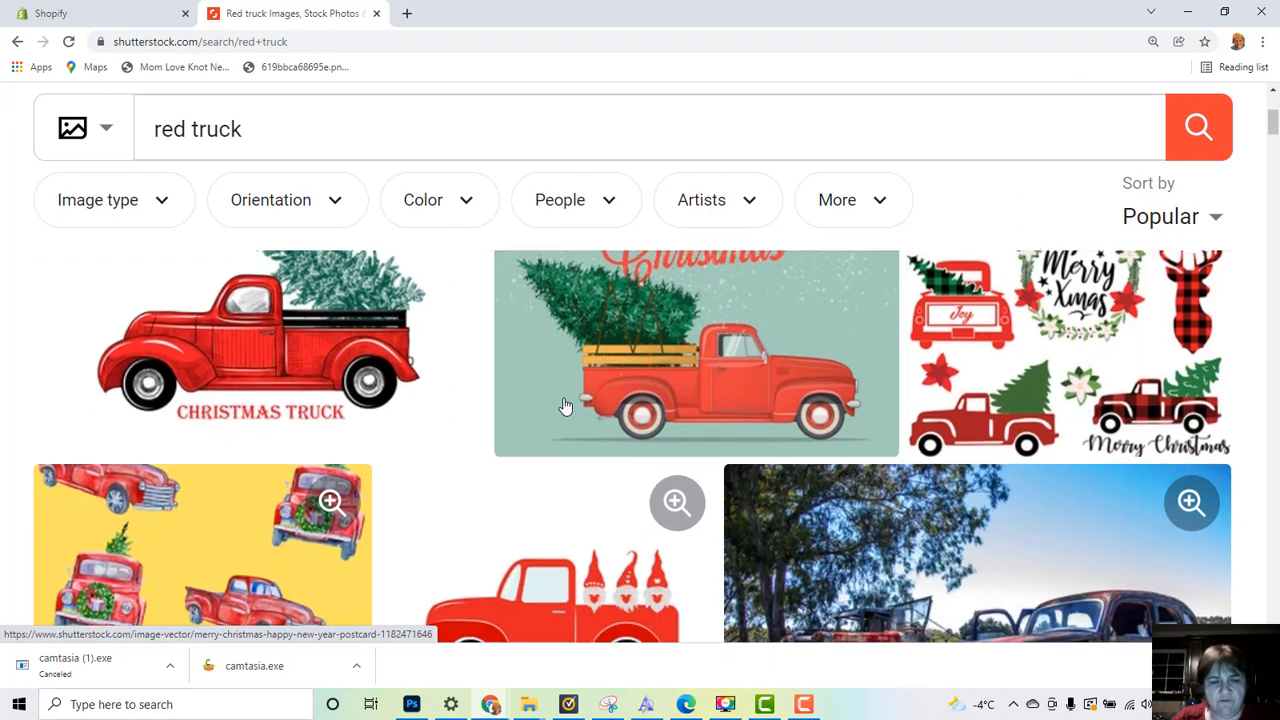
{"action": "scroll", "coordinate": [570, 390], "scroll_direction": "down", "scroll_amount": 4}
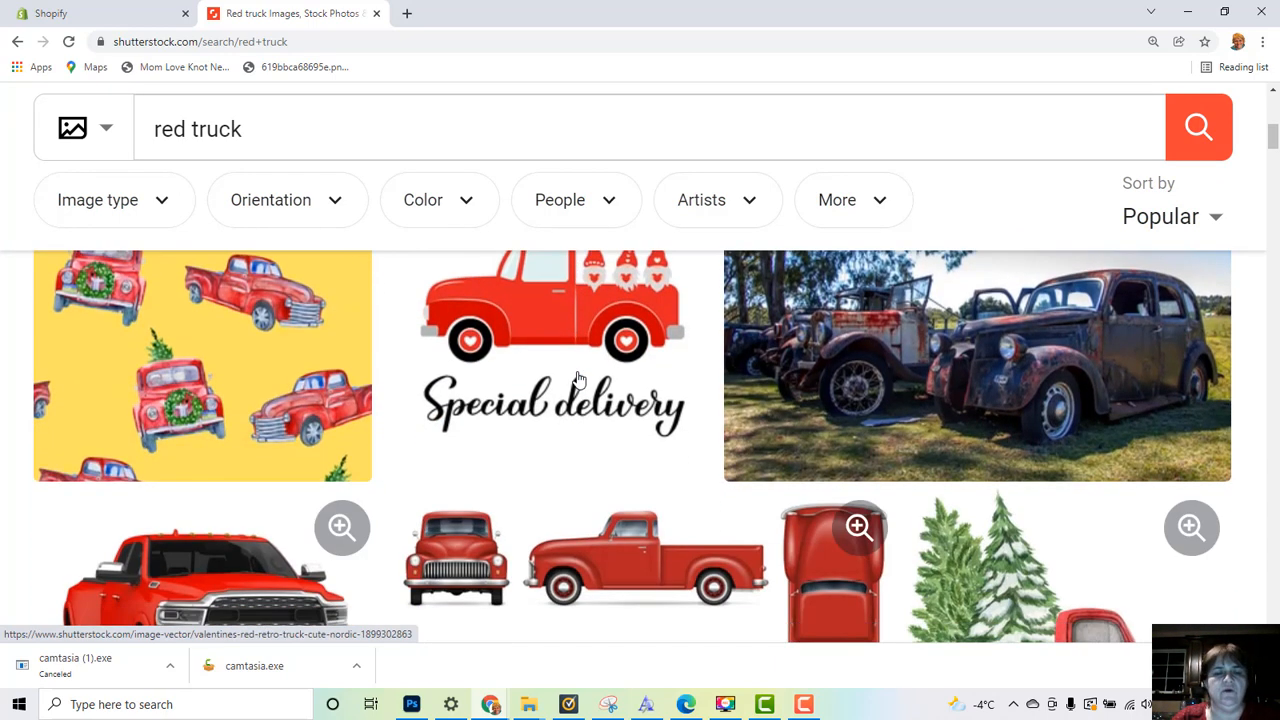
{"action": "scroll", "coordinate": [578, 378], "scroll_direction": "down", "scroll_amount": 3}
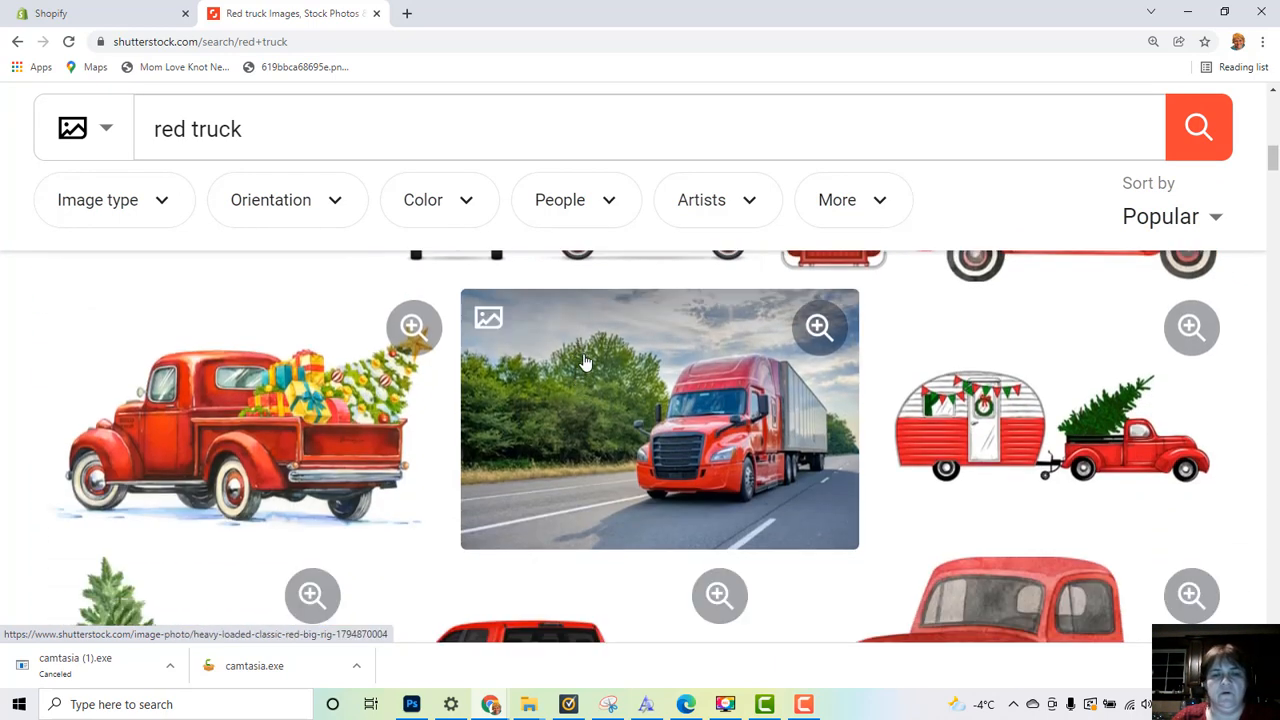
{"action": "scroll", "coordinate": [612, 330], "scroll_direction": "down", "scroll_amount": 1}
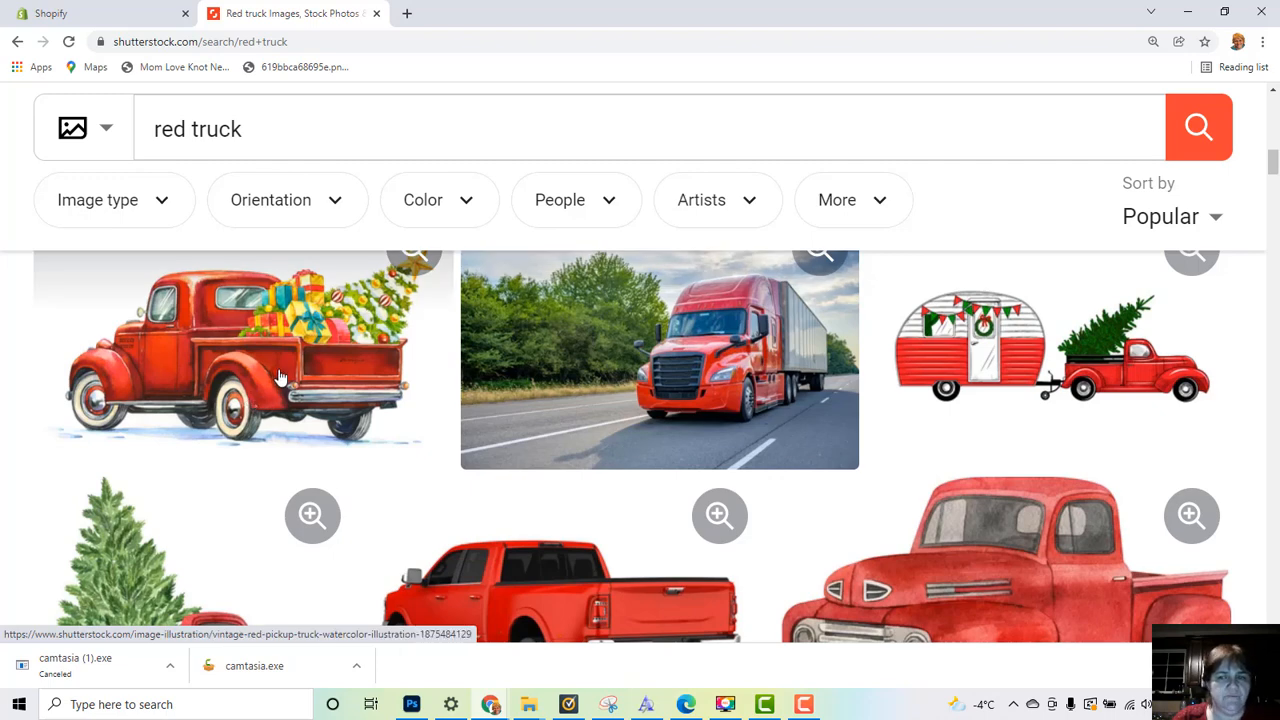
{"action": "left_click", "coordinate": [275, 376]}
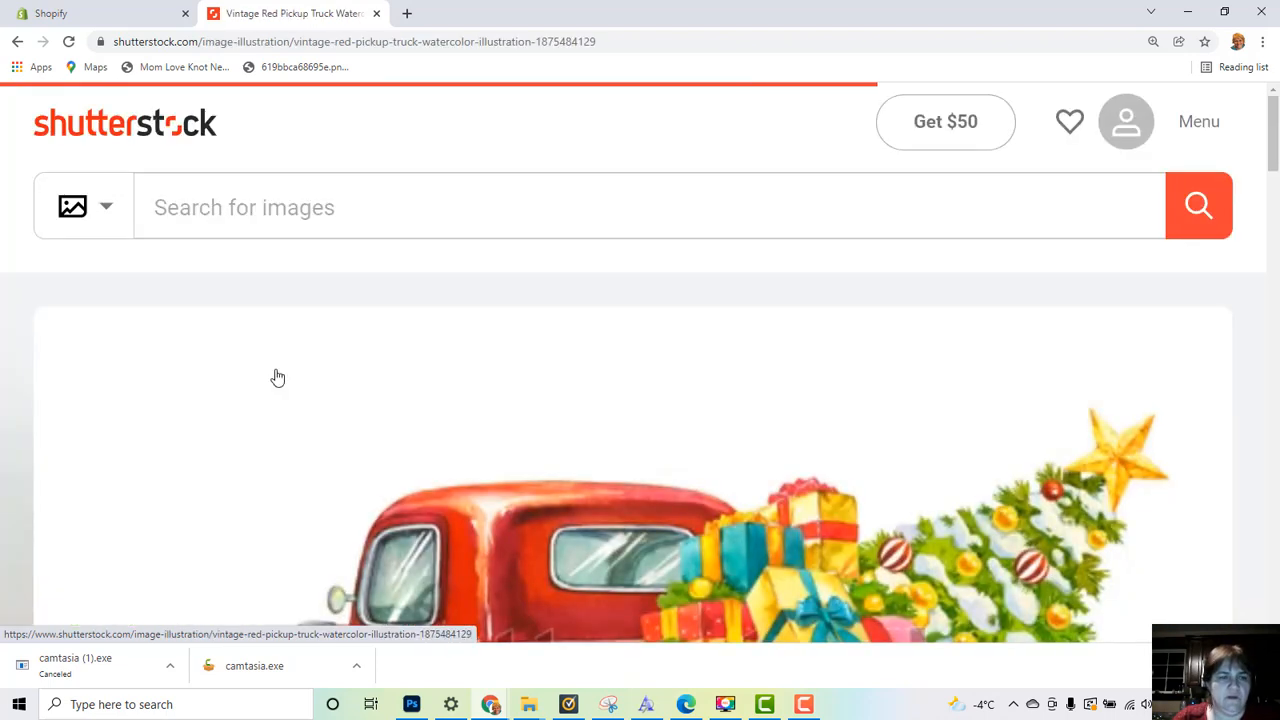
Step: Examine the enlarged preview of the red pickup truck illustration, from the tree's star down to the wheels and snowy ground
{"action": "scroll", "coordinate": [548, 449], "scroll_direction": "down", "scroll_amount": 3}
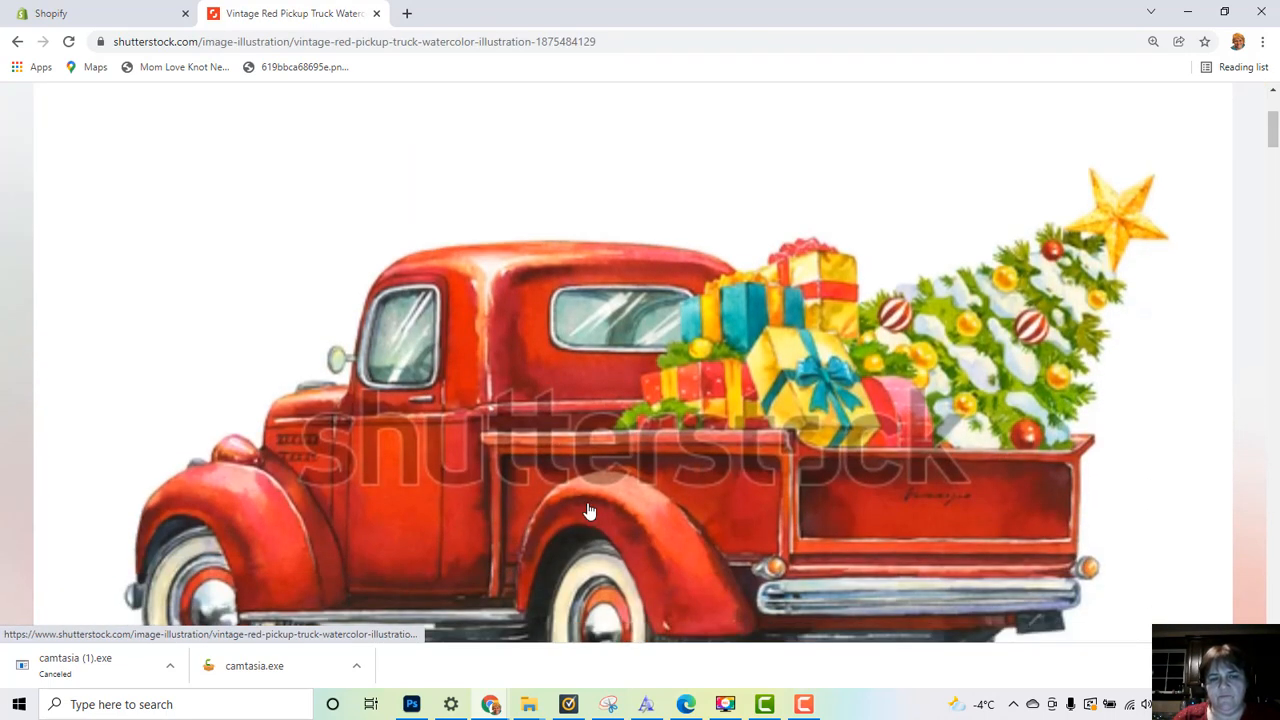
{"action": "scroll", "coordinate": [590, 507], "scroll_direction": "down", "scroll_amount": 1}
{"action": "scroll", "coordinate": [615, 453], "scroll_direction": "down", "scroll_amount": 1}
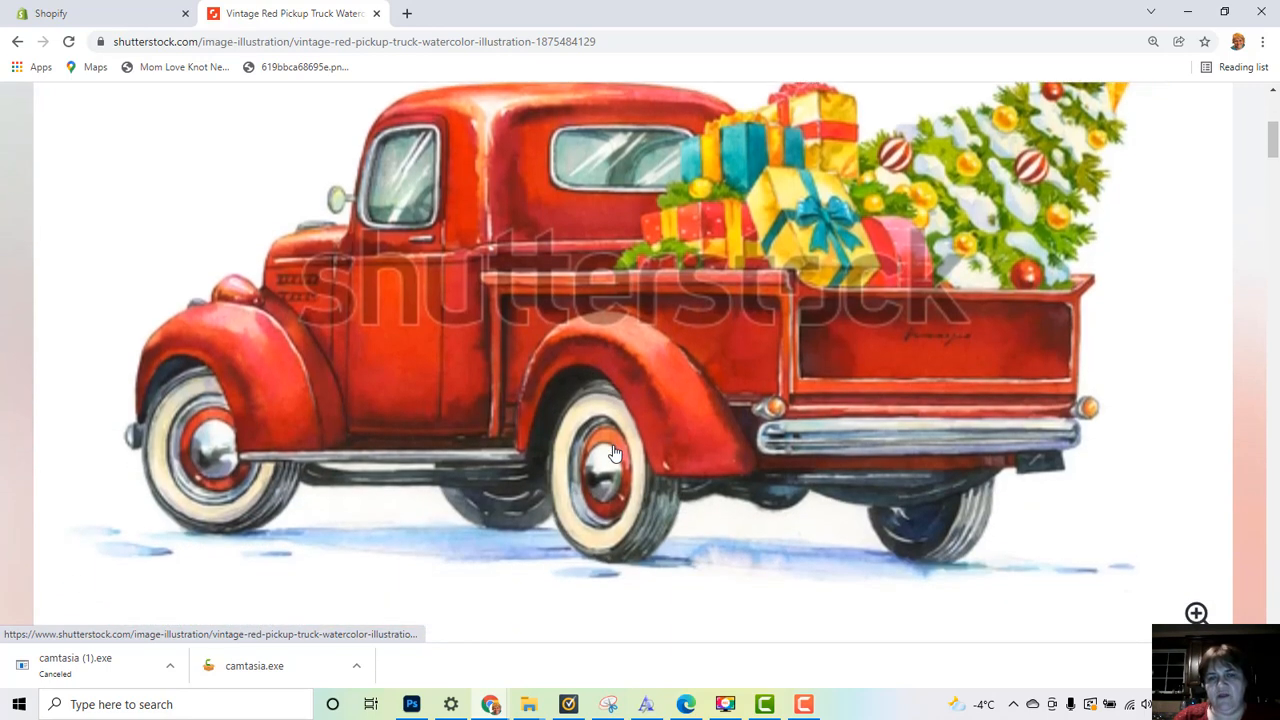
{"action": "scroll", "coordinate": [615, 453], "scroll_direction": "up", "scroll_amount": 1}
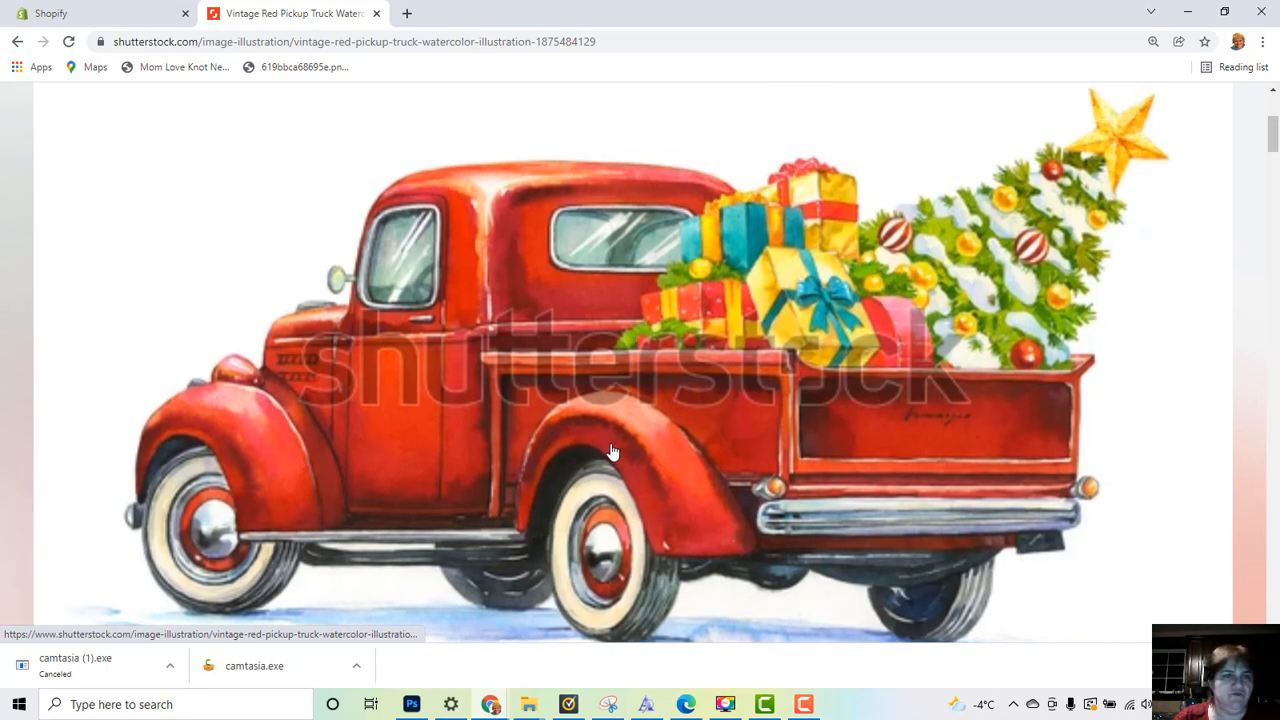
{"action": "scroll", "coordinate": [614, 453], "scroll_direction": "down", "scroll_amount": 1}
{"action": "scroll", "coordinate": [612, 452], "scroll_direction": "up", "scroll_amount": 1}
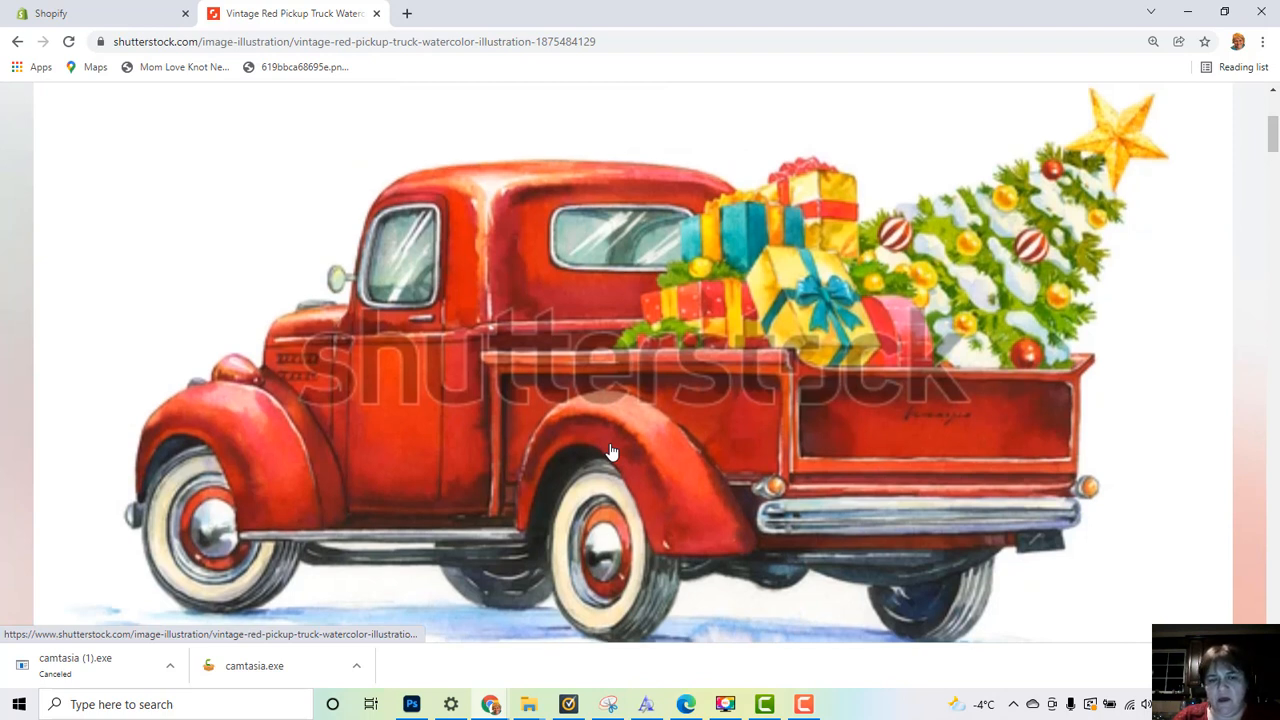
{"action": "scroll", "coordinate": [612, 452], "scroll_direction": "down", "scroll_amount": 1}
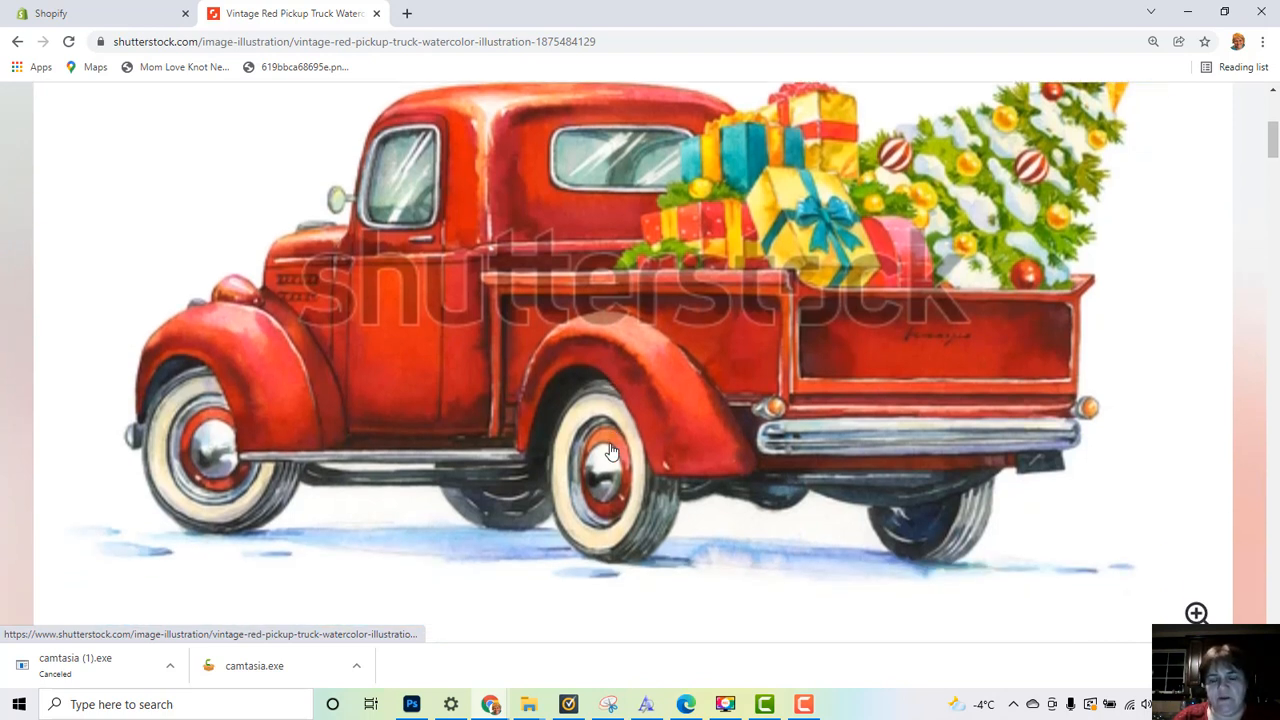
{"action": "scroll", "coordinate": [612, 452], "scroll_direction": "up", "scroll_amount": 1}
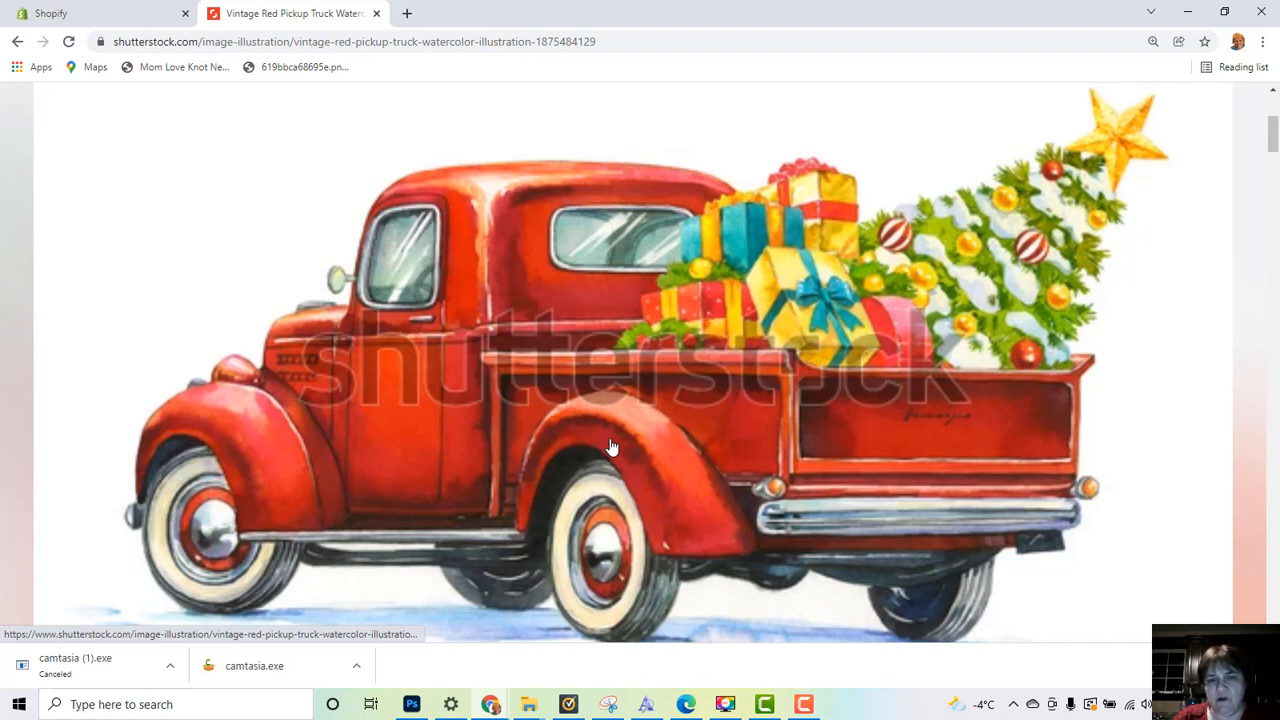
{"action": "scroll", "coordinate": [612, 447], "scroll_direction": "down", "scroll_amount": 1}
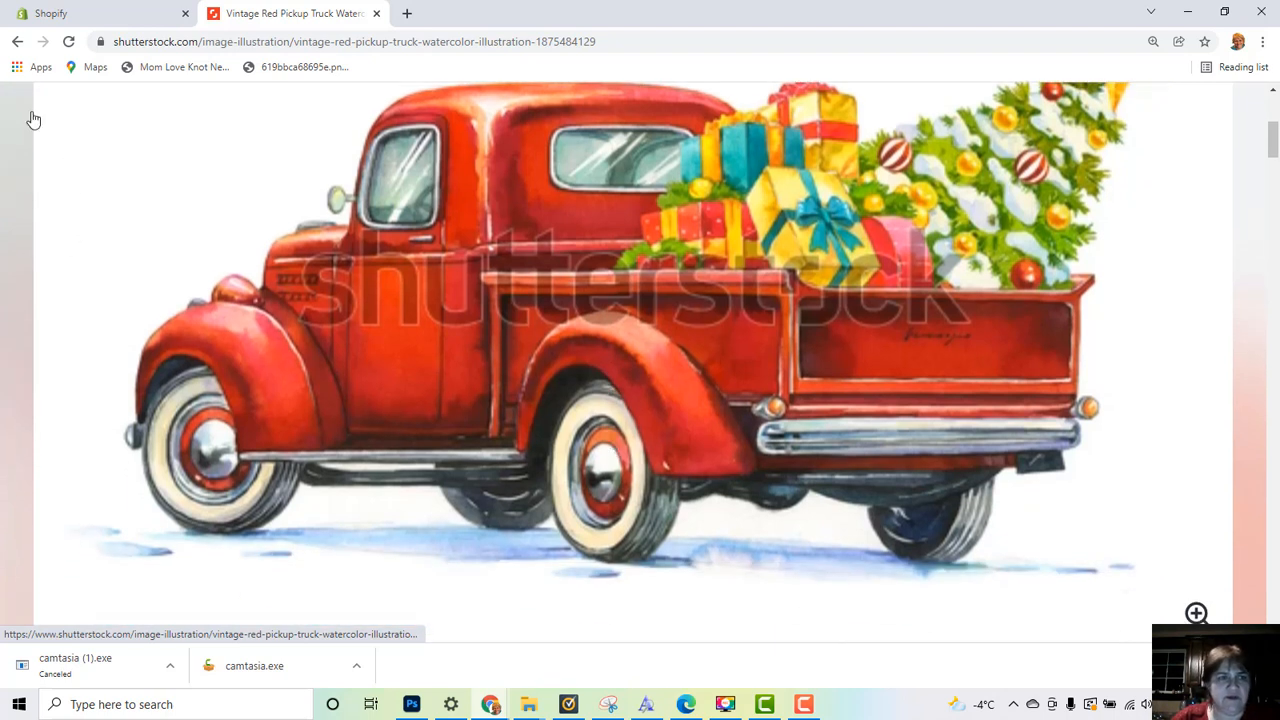
Step: Return to the red truck results and run a new image search for "winter scene"
{"action": "left_click", "coordinate": [17, 45]}
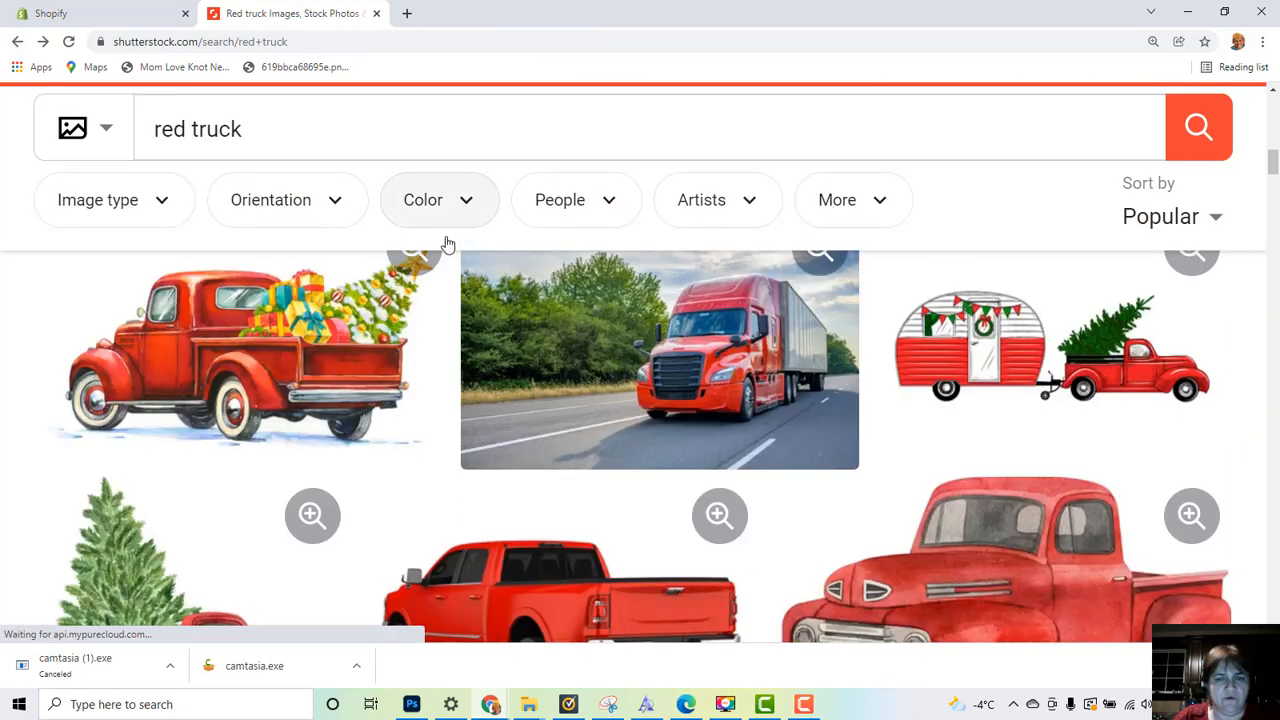
{"action": "left_click", "coordinate": [271, 131]}
{"action": "left_click_drag", "start_coordinate": [272, 132], "coordinate": [80, 164]}
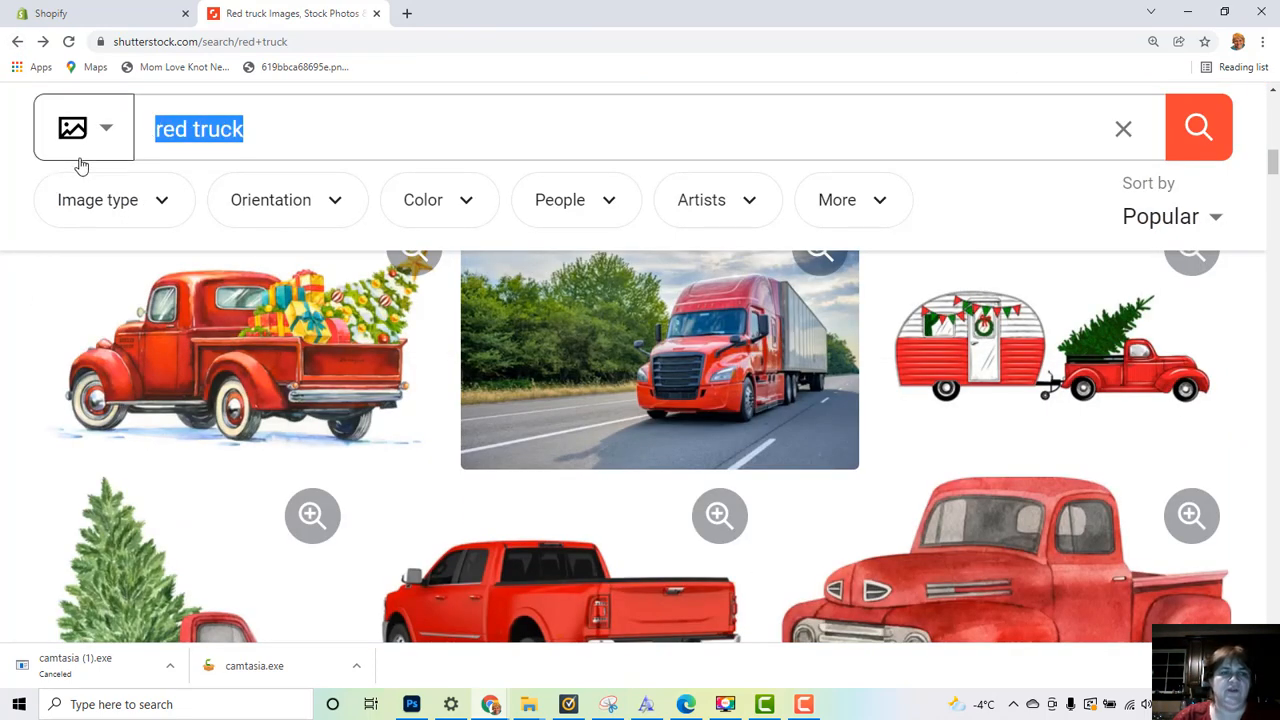
{"action": "type", "text": "winter"}
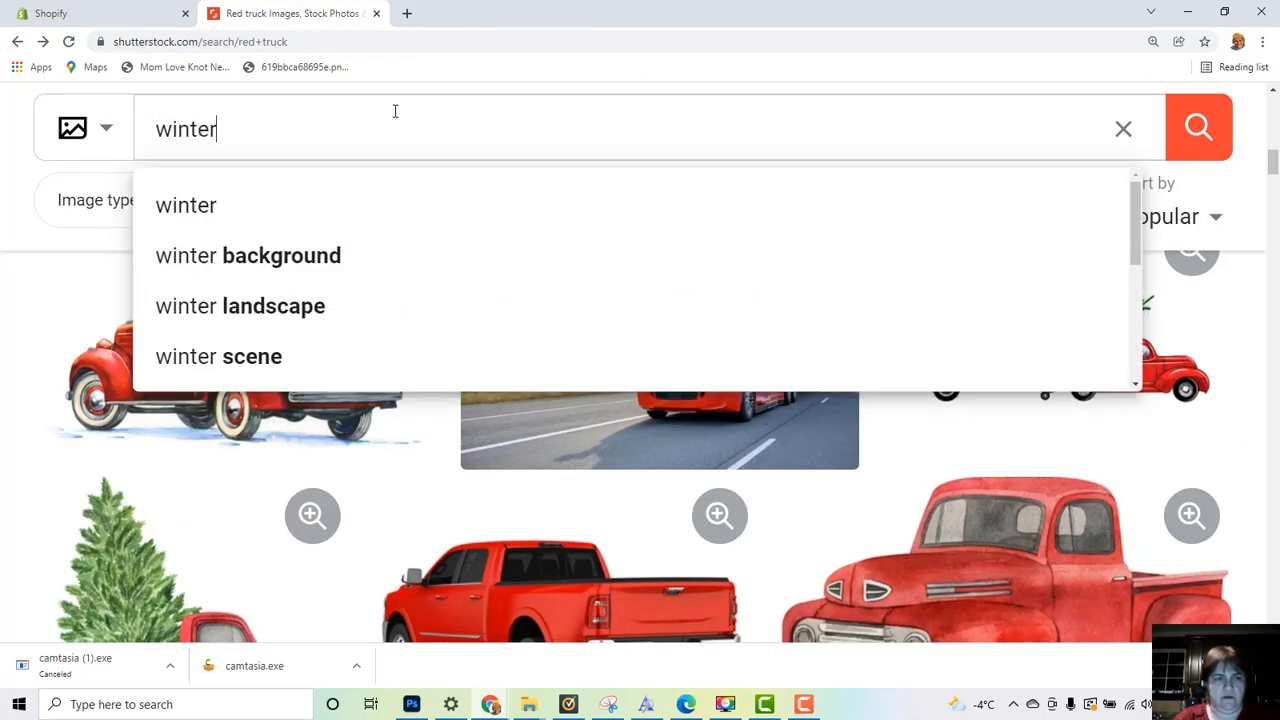
{"action": "type", "text": " scene"}
{"action": "key", "text": "Return"}
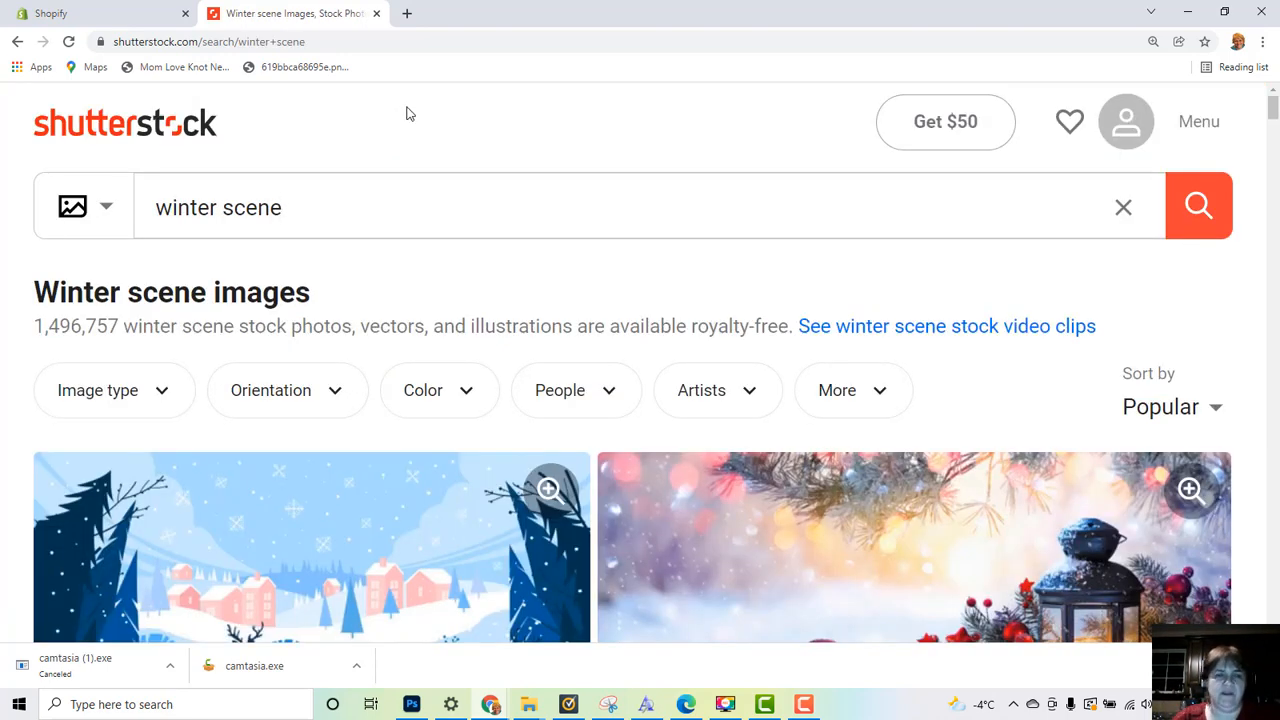
Step: Browse the winter scene results and open the photo of sunlit snowy fir trees on a slope under a dark blue snowy sky
{"action": "scroll", "coordinate": [619, 265], "scroll_direction": "down", "scroll_amount": 2}
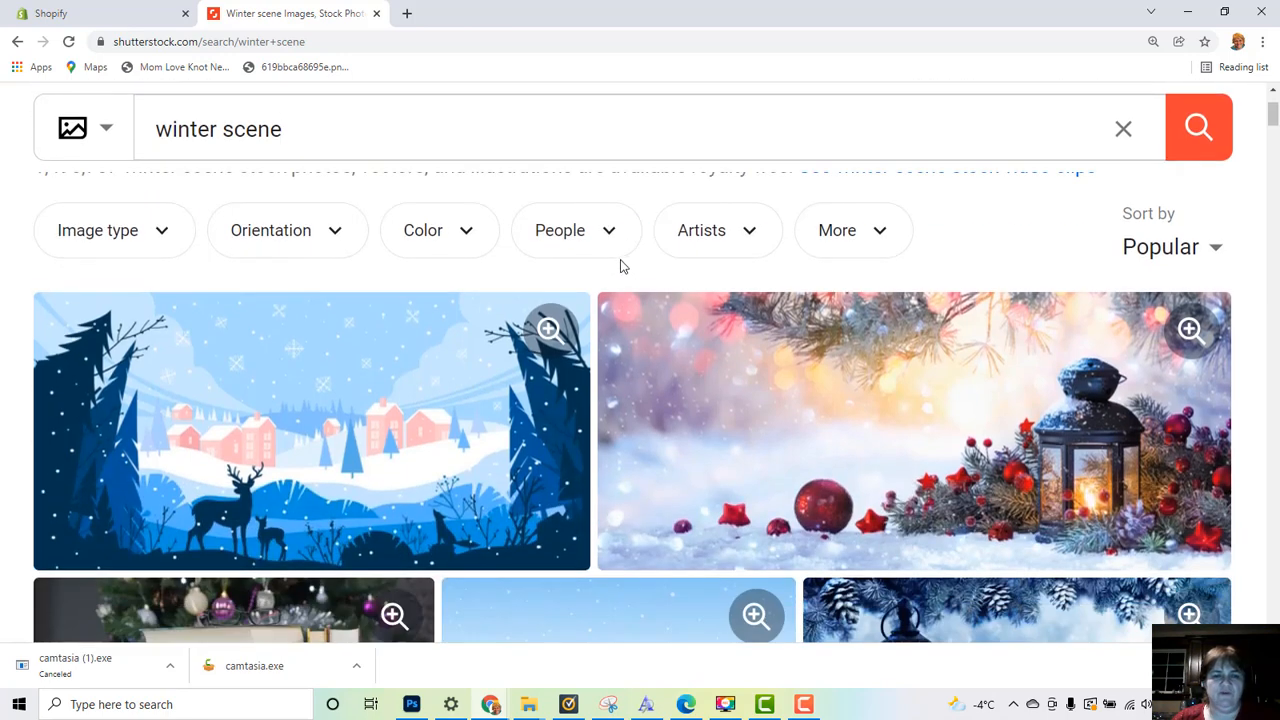
{"action": "scroll", "coordinate": [621, 266], "scroll_direction": "down", "scroll_amount": 2}
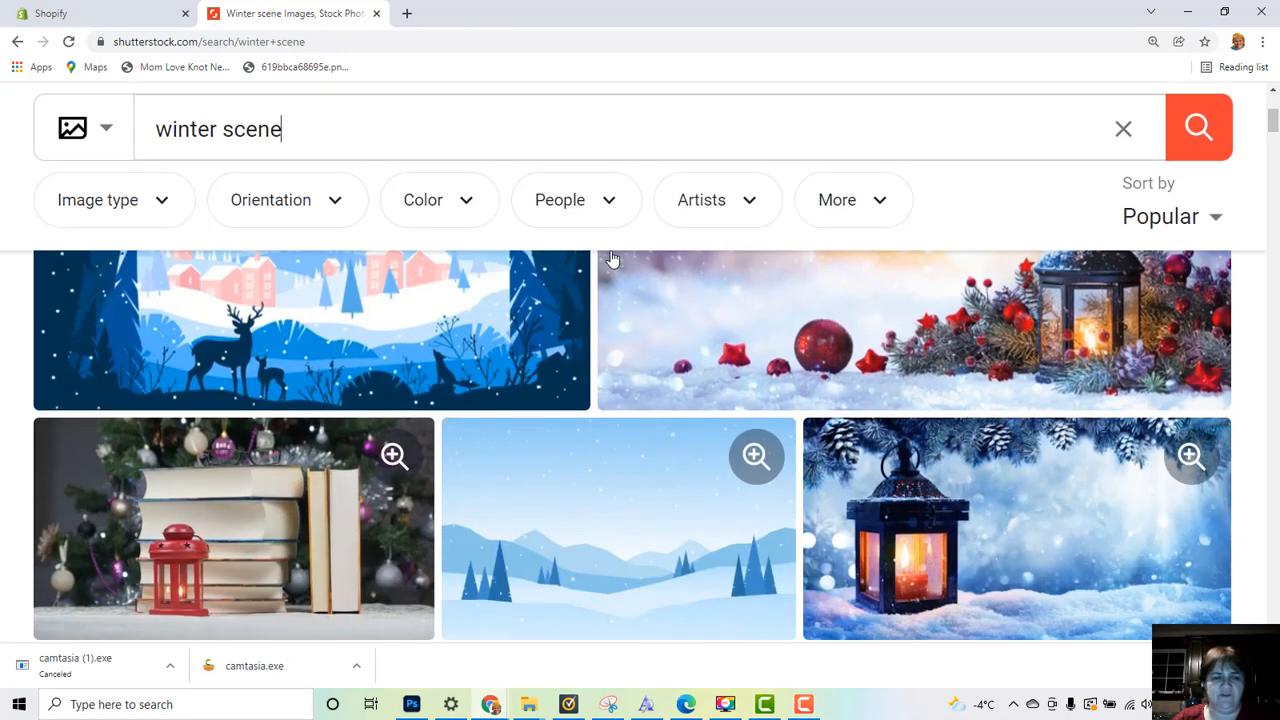
{"action": "scroll", "coordinate": [603, 248], "scroll_direction": "down", "scroll_amount": 2}
{"action": "scroll", "coordinate": [603, 245], "scroll_direction": "down", "scroll_amount": 5}
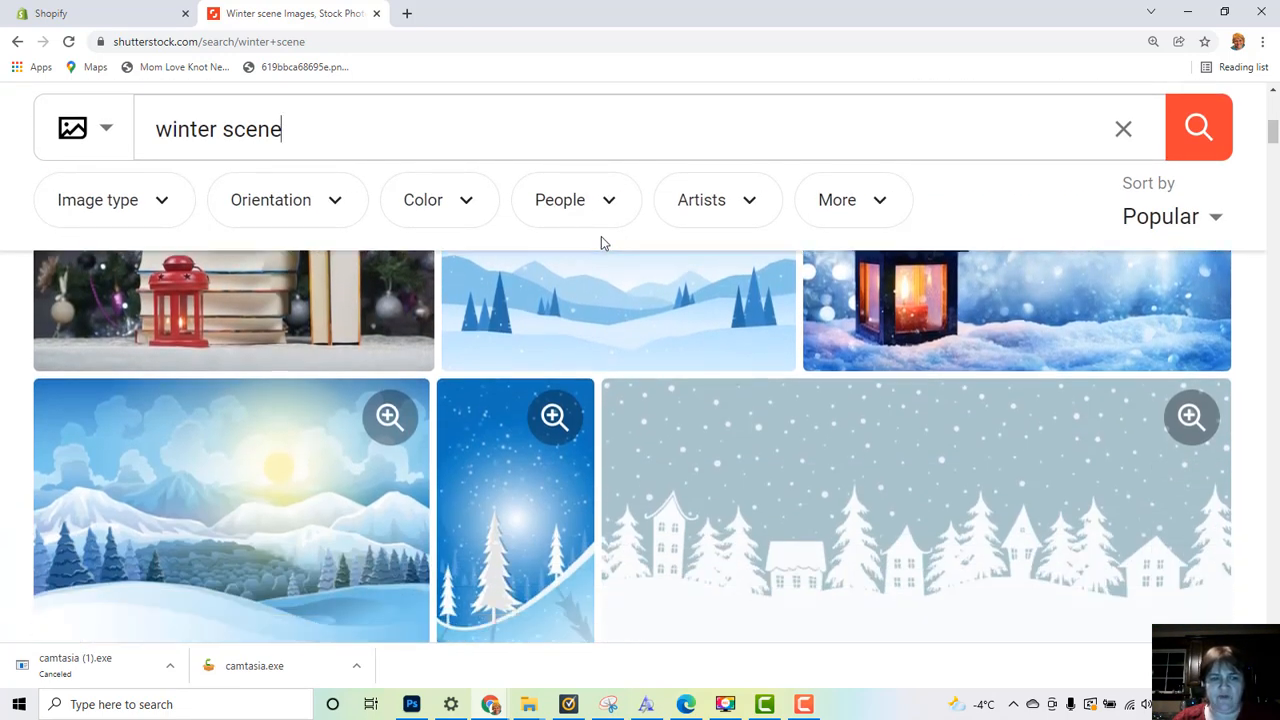
{"action": "scroll", "coordinate": [601, 240], "scroll_direction": "down", "scroll_amount": 4}
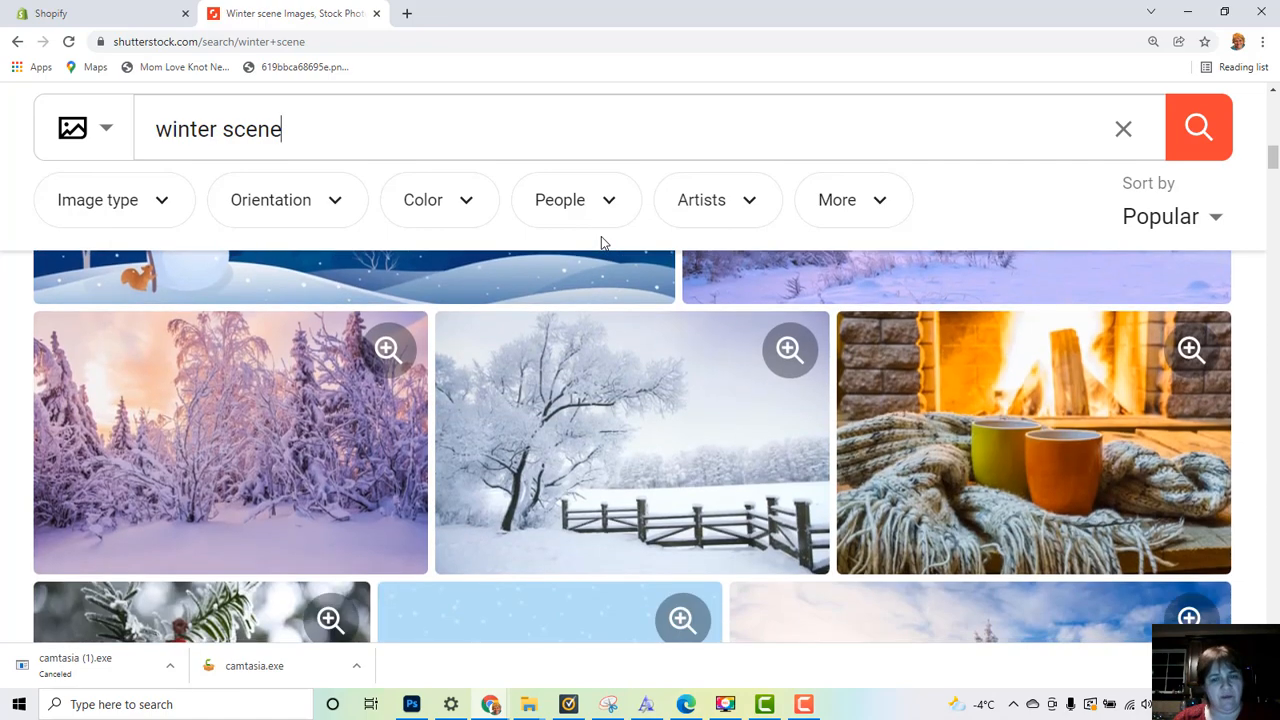
{"action": "scroll", "coordinate": [601, 240], "scroll_direction": "down", "scroll_amount": 6}
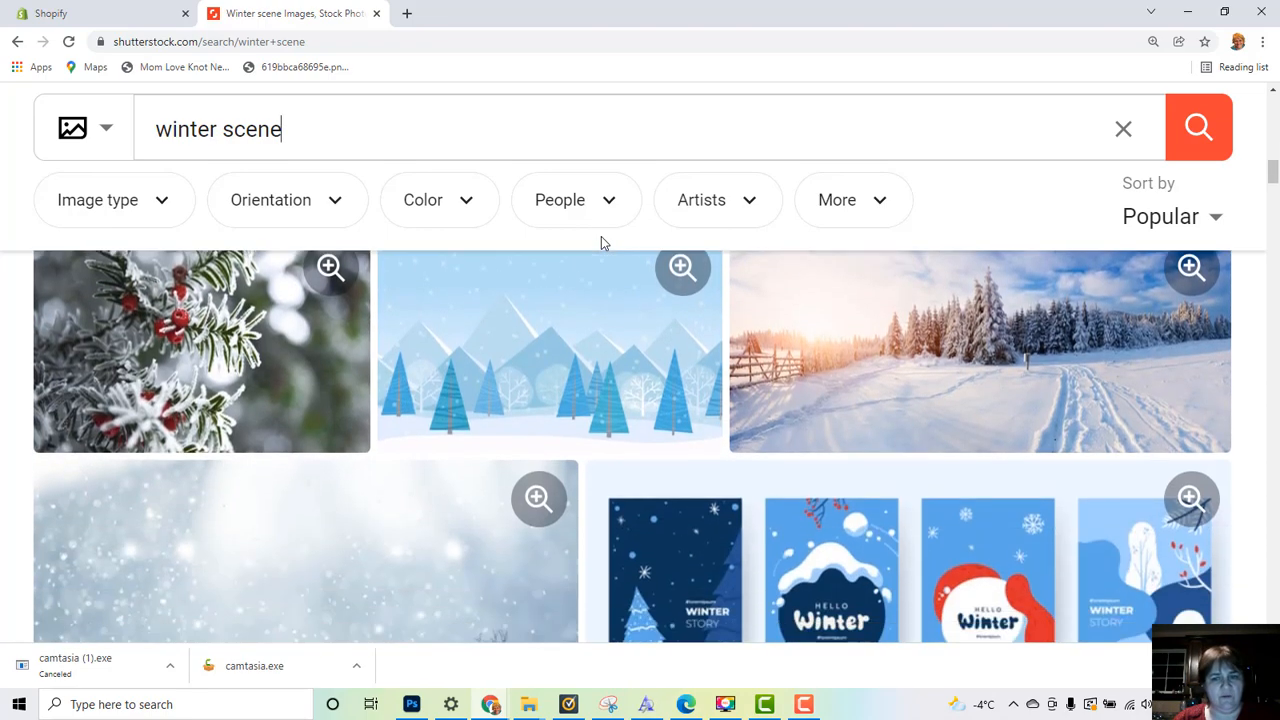
{"action": "scroll", "coordinate": [604, 200], "scroll_direction": "down", "scroll_amount": 5}
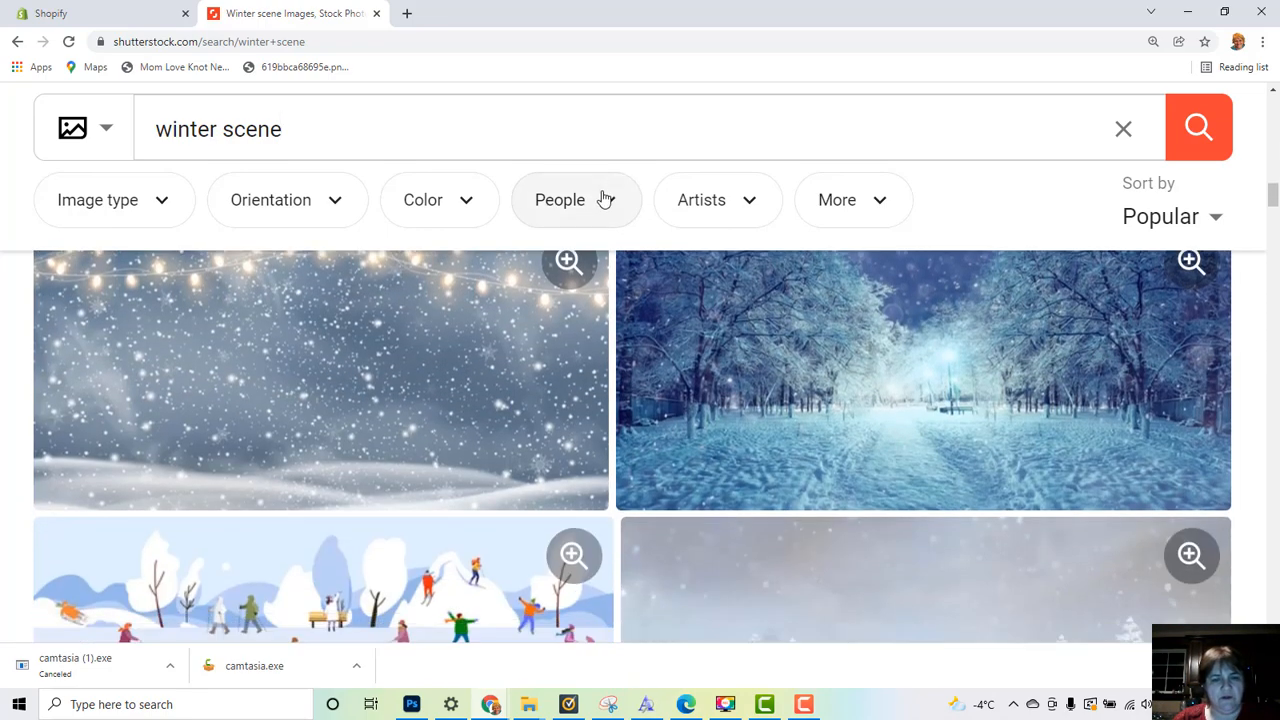
{"action": "scroll", "coordinate": [604, 200], "scroll_direction": "down", "scroll_amount": 3}
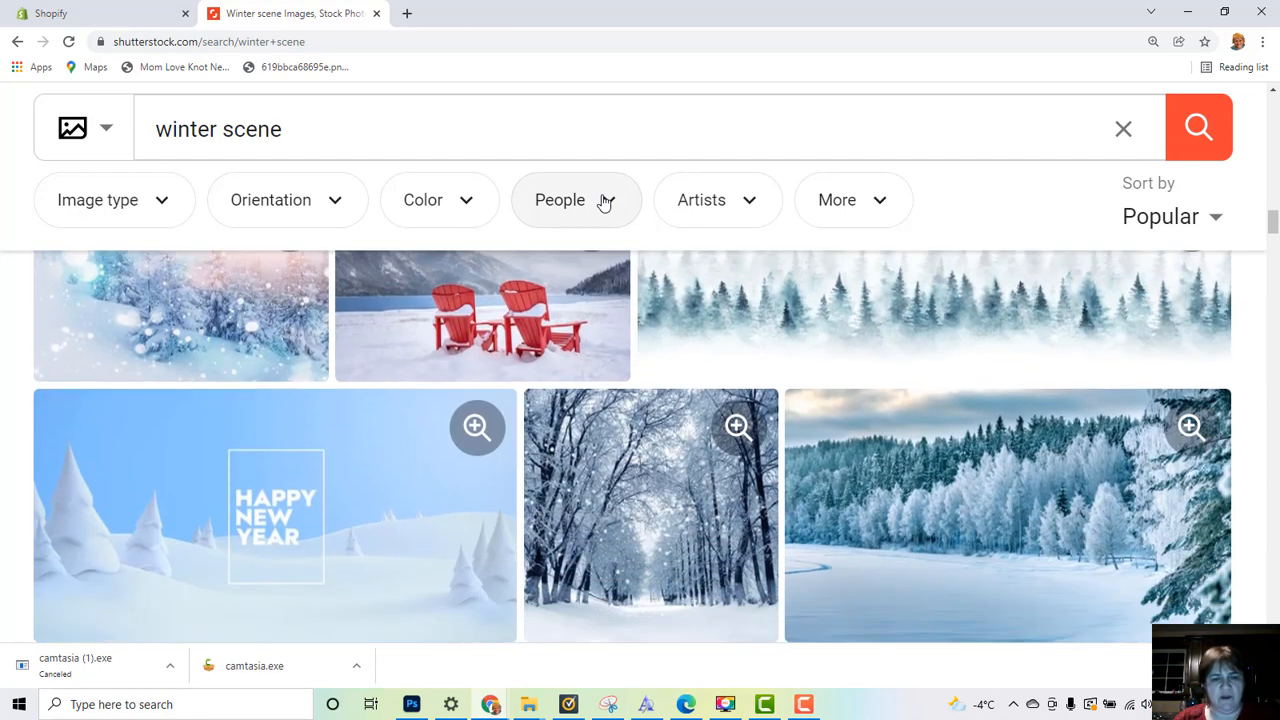
{"action": "scroll", "coordinate": [604, 200], "scroll_direction": "down", "scroll_amount": 5}
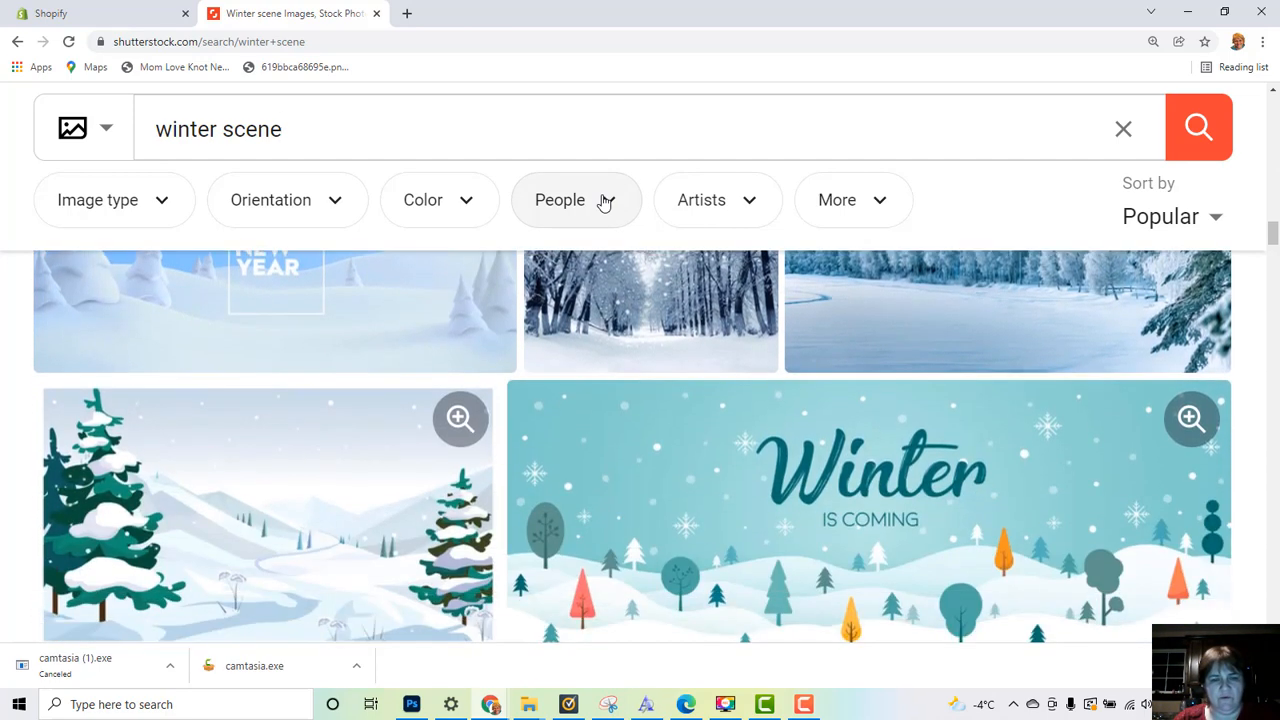
{"action": "scroll", "coordinate": [604, 200], "scroll_direction": "down", "scroll_amount": 5}
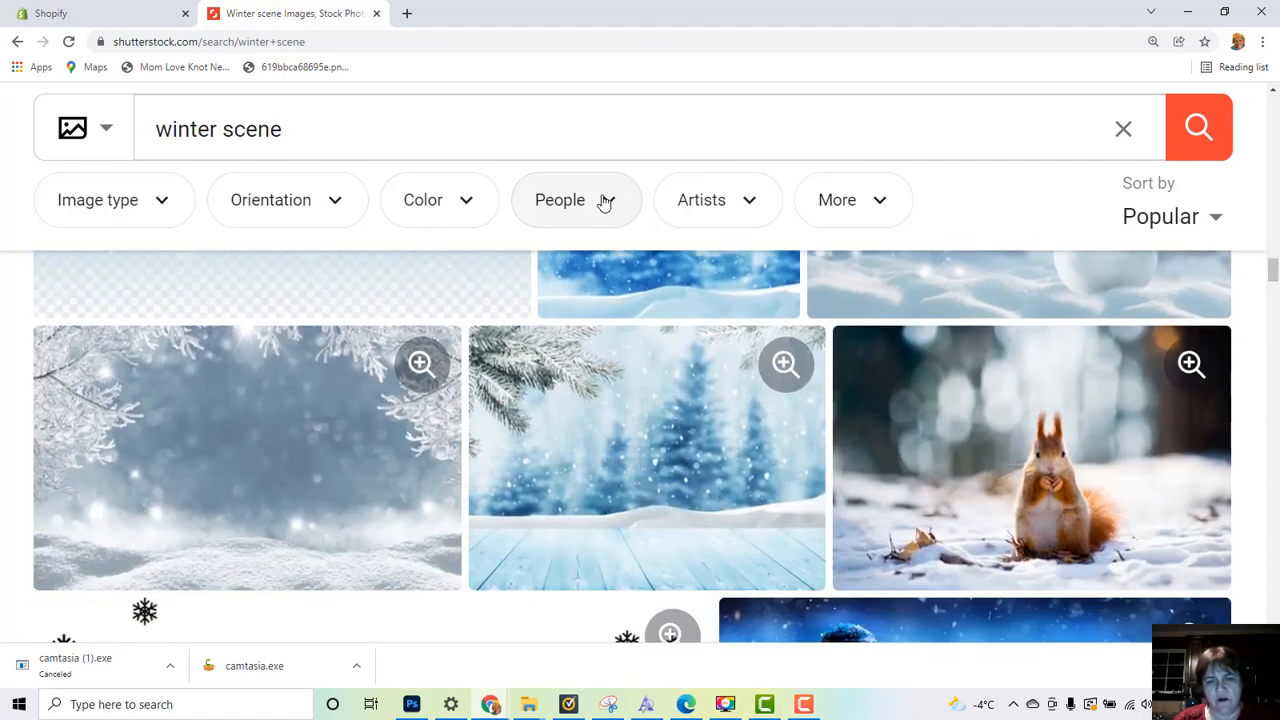
{"action": "scroll", "coordinate": [604, 200], "scroll_direction": "down", "scroll_amount": 6}
{"action": "scroll", "coordinate": [604, 200], "scroll_direction": "down", "scroll_amount": 5}
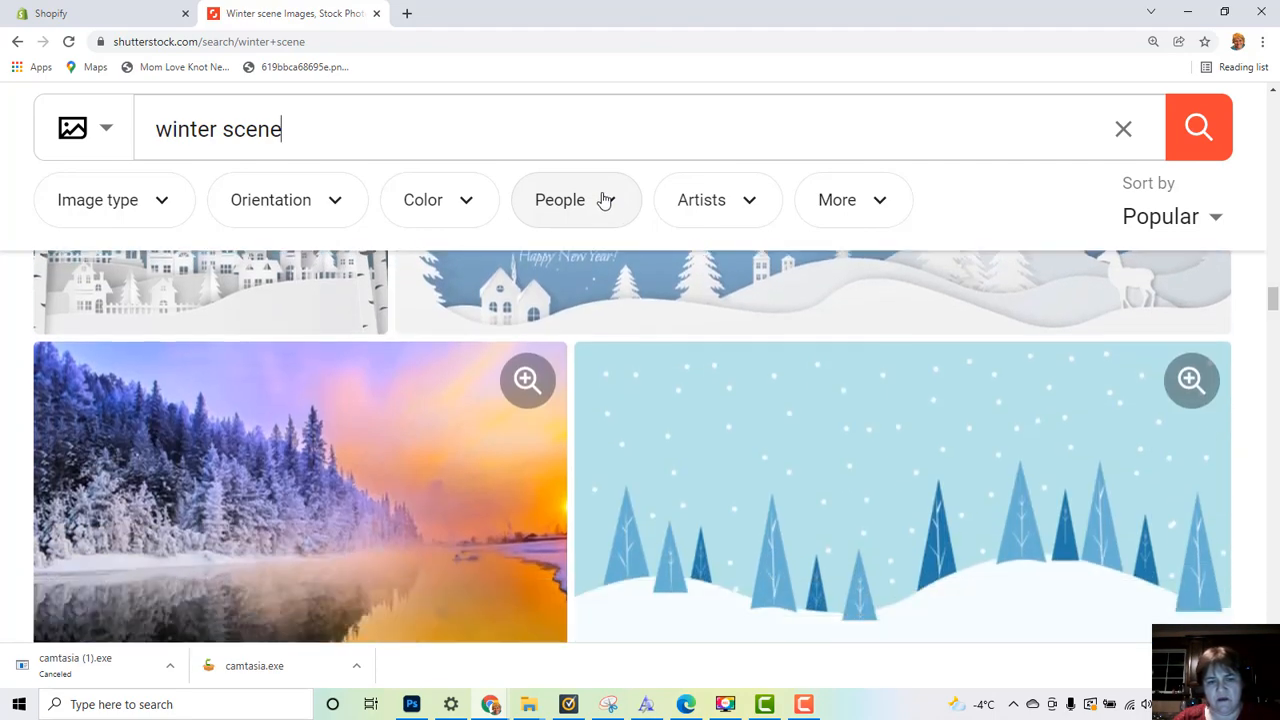
{"action": "scroll", "coordinate": [604, 200], "scroll_direction": "down", "scroll_amount": 3}
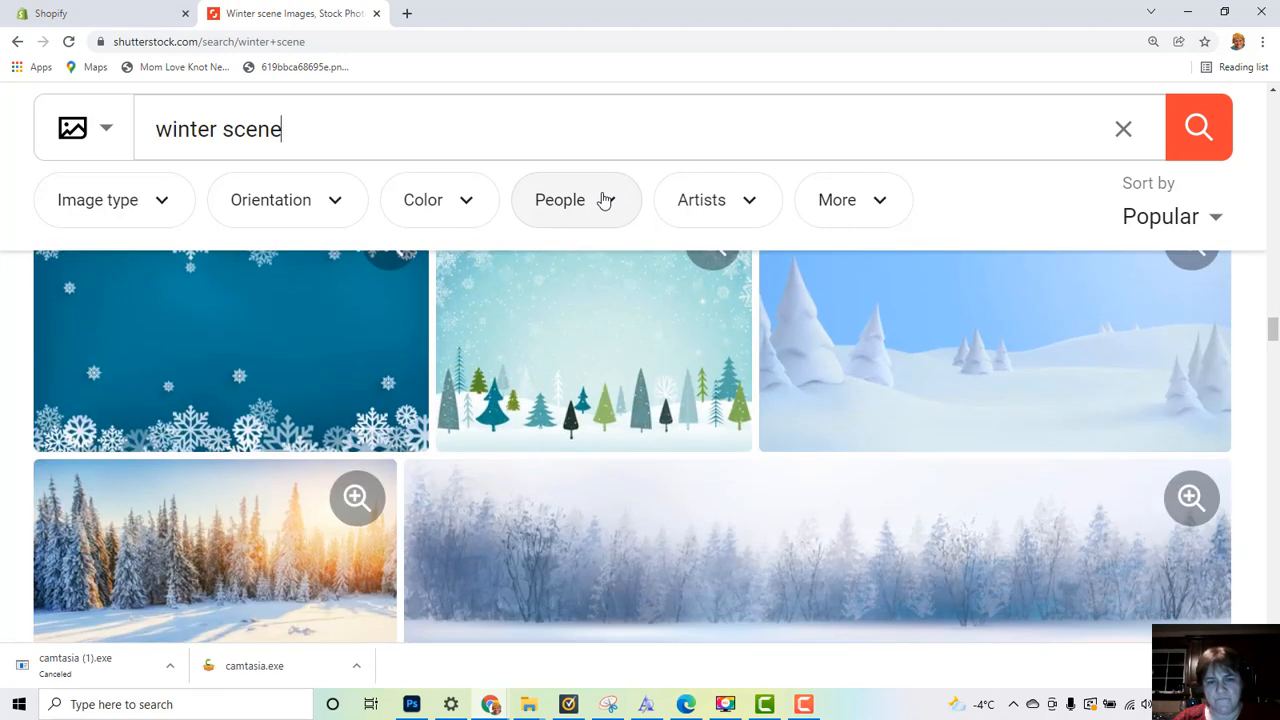
{"action": "scroll", "coordinate": [604, 198], "scroll_direction": "down", "scroll_amount": 2}
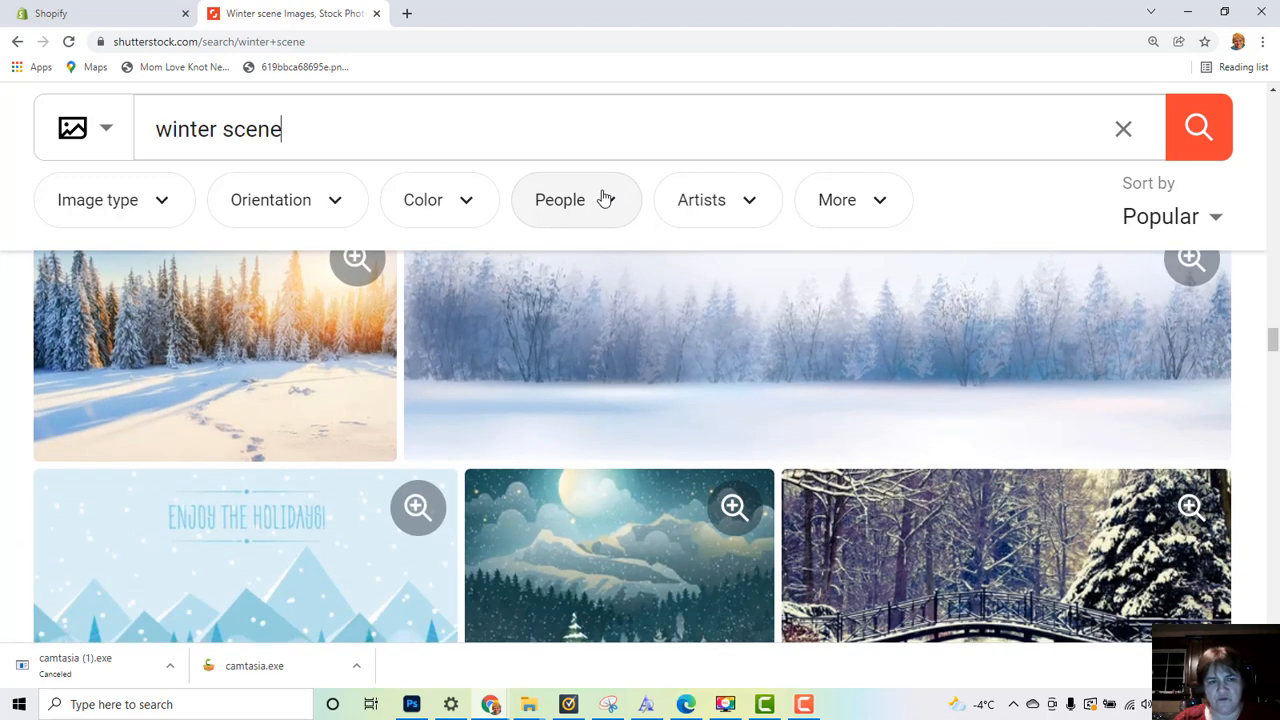
{"action": "scroll", "coordinate": [604, 198], "scroll_direction": "down", "scroll_amount": 6}
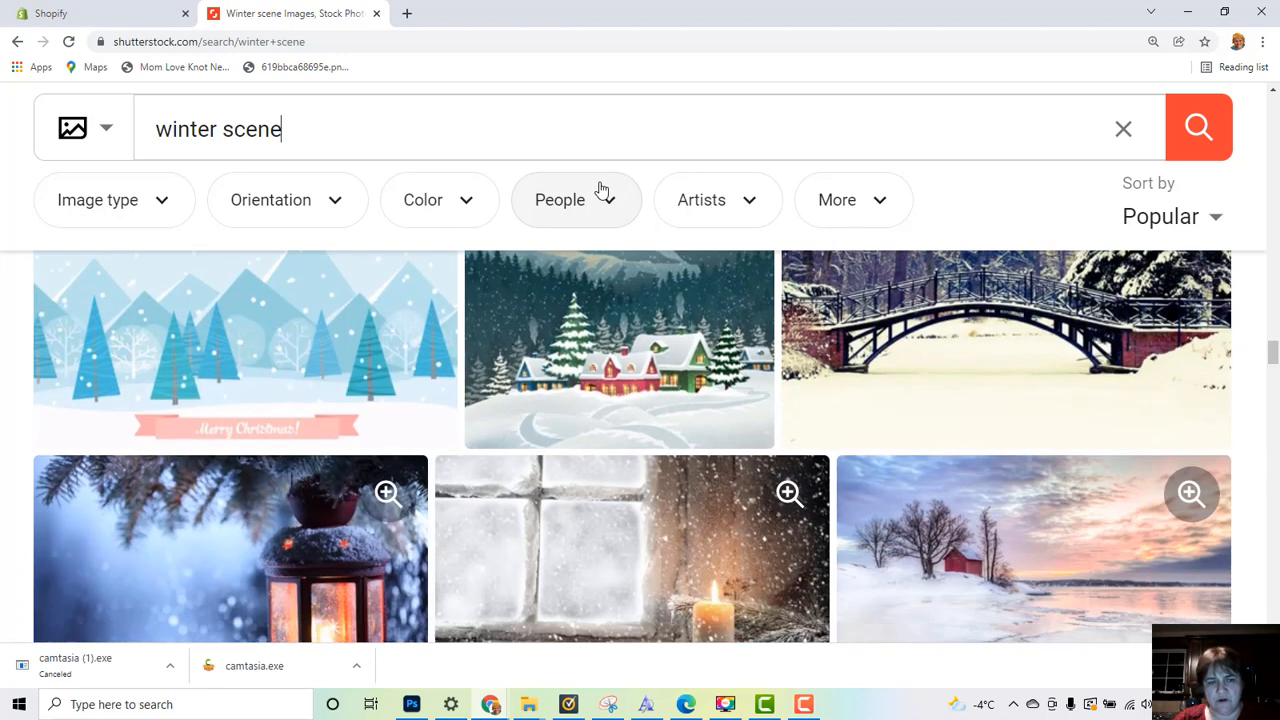
{"action": "scroll", "coordinate": [600, 190], "scroll_direction": "down", "scroll_amount": 2}
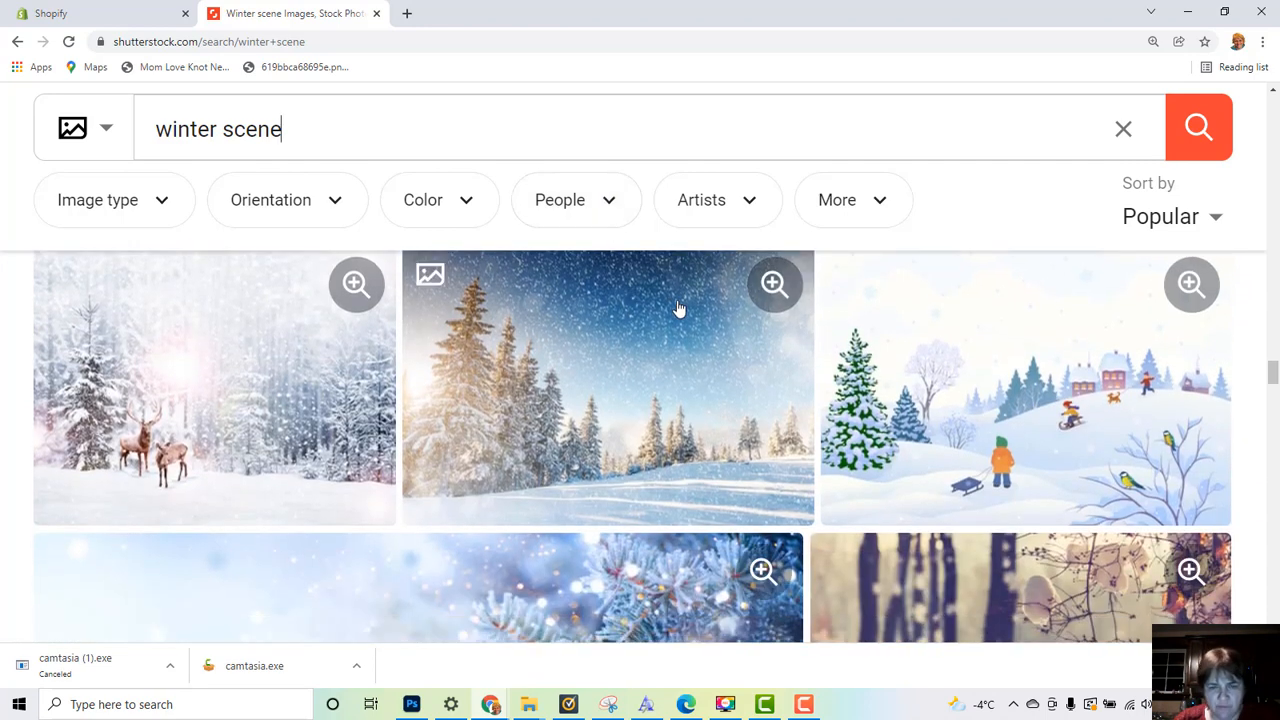
{"action": "left_click", "coordinate": [588, 425]}
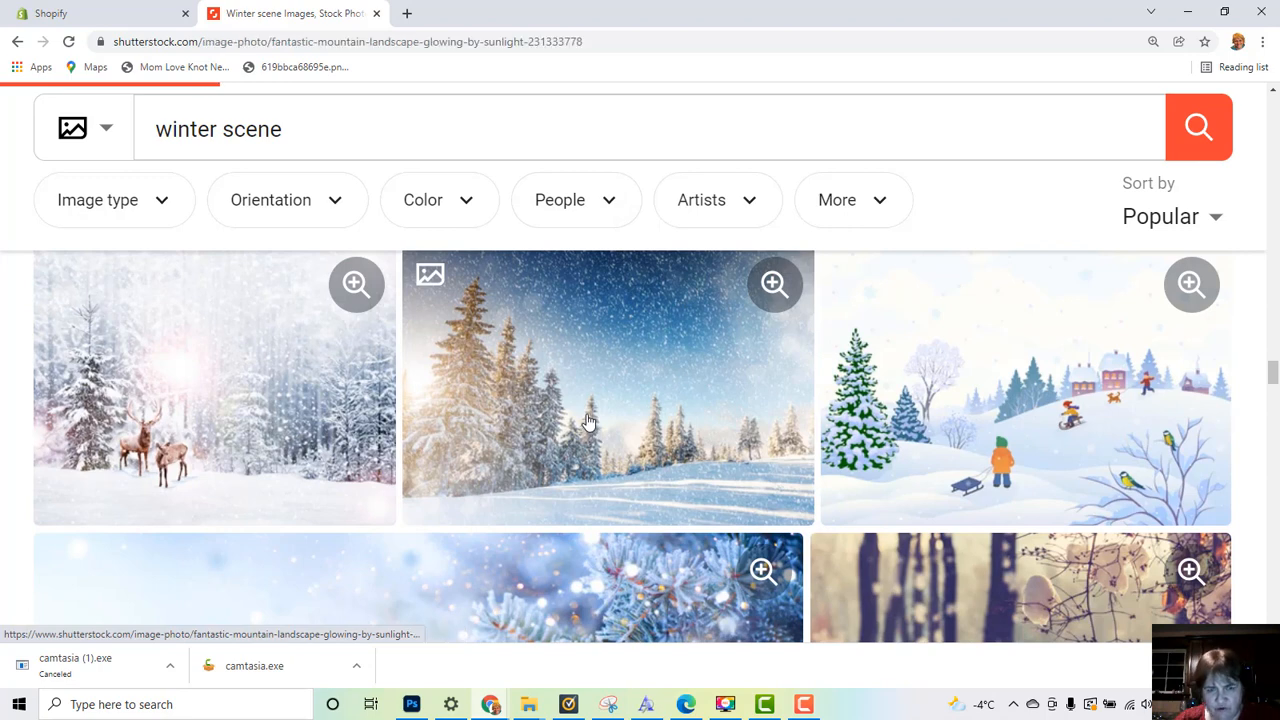
Step: Examine the enlarged preview of the snowy fir tree photo and look over the similar winter images below it
{"action": "scroll", "coordinate": [643, 416], "scroll_direction": "down", "scroll_amount": 3}
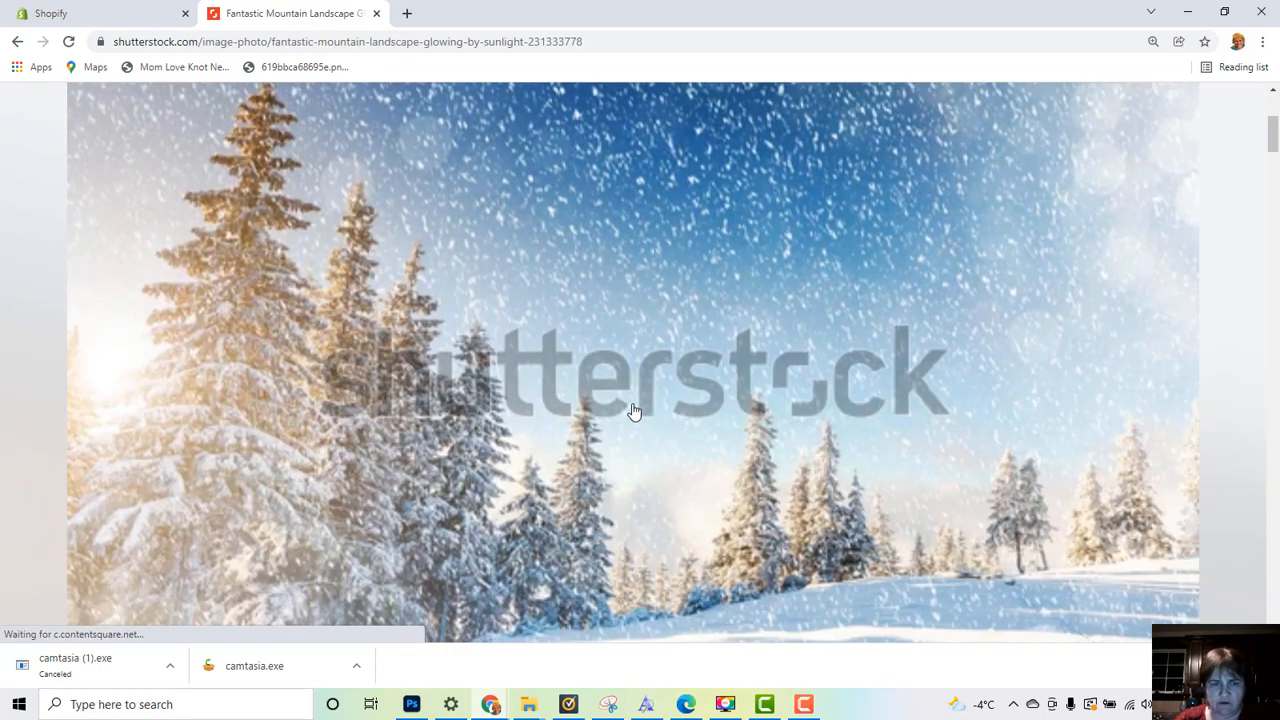
{"action": "scroll", "coordinate": [632, 411], "scroll_direction": "up", "scroll_amount": 2}
{"action": "scroll", "coordinate": [628, 395], "scroll_direction": "down", "scroll_amount": 2}
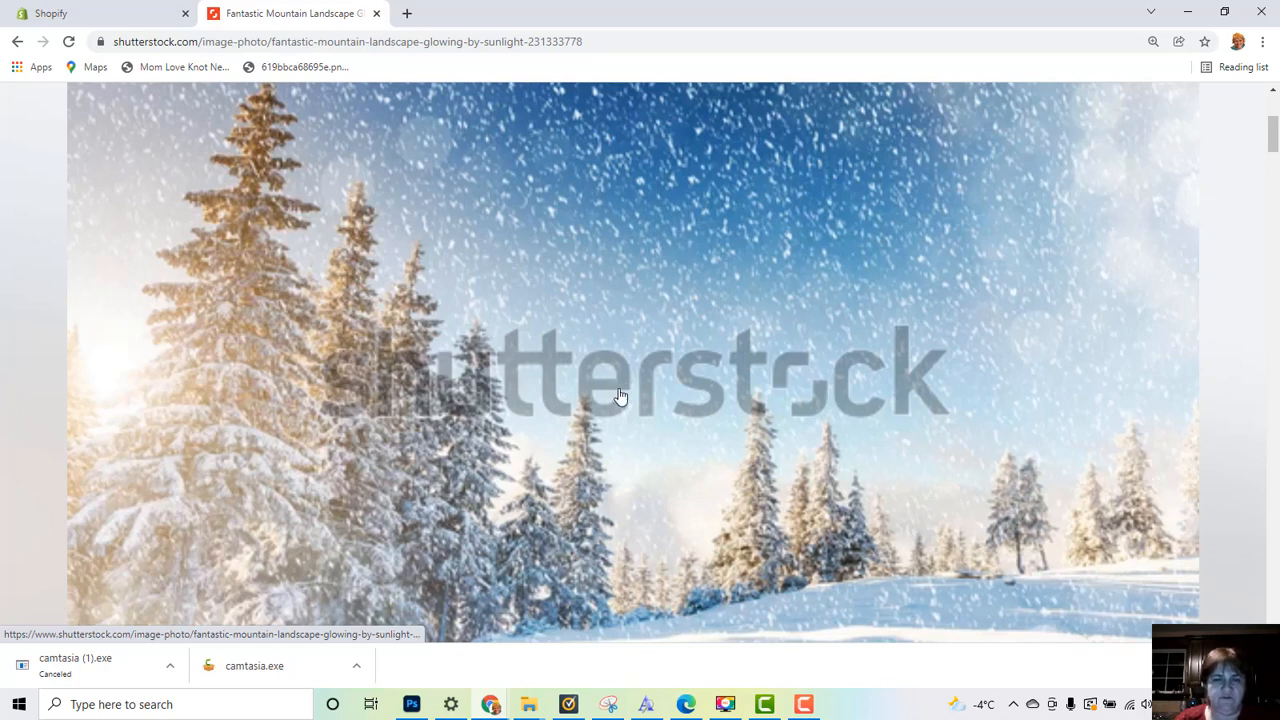
{"action": "scroll", "coordinate": [624, 383], "scroll_direction": "up", "scroll_amount": 3}
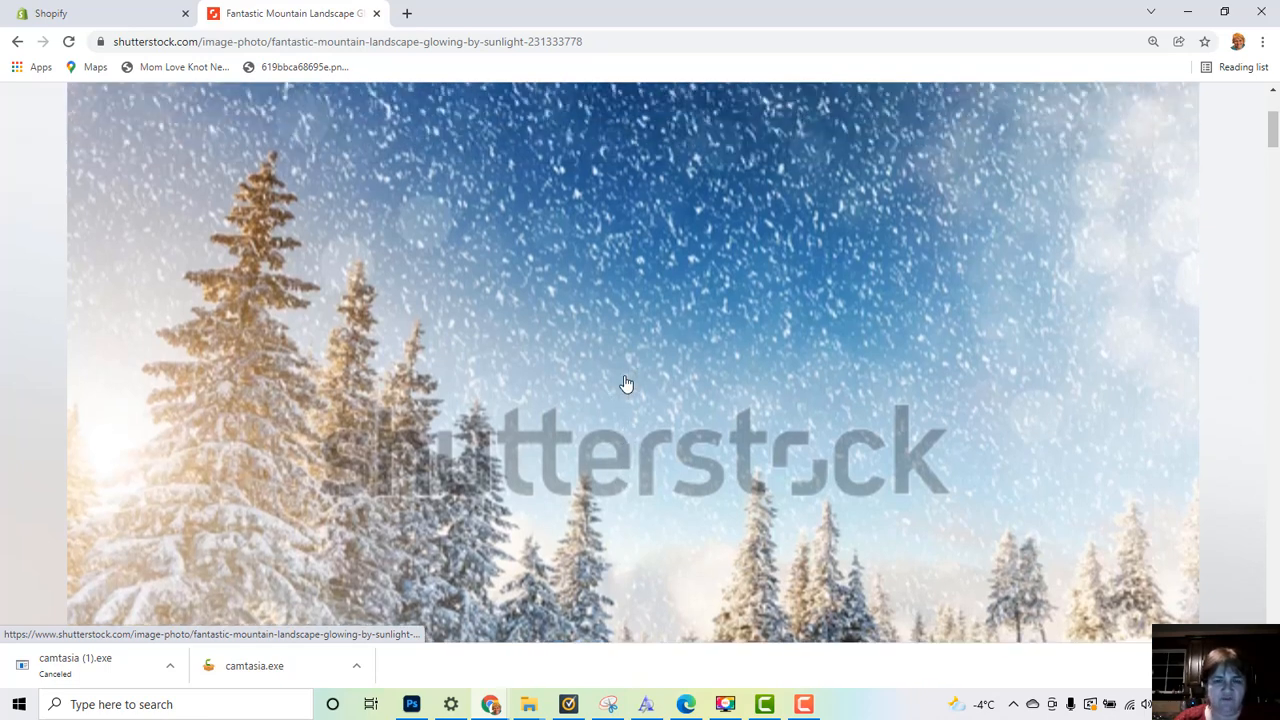
{"action": "scroll", "coordinate": [628, 387], "scroll_direction": "down", "scroll_amount": 3}
{"action": "scroll", "coordinate": [628, 387], "scroll_direction": "down", "scroll_amount": 5}
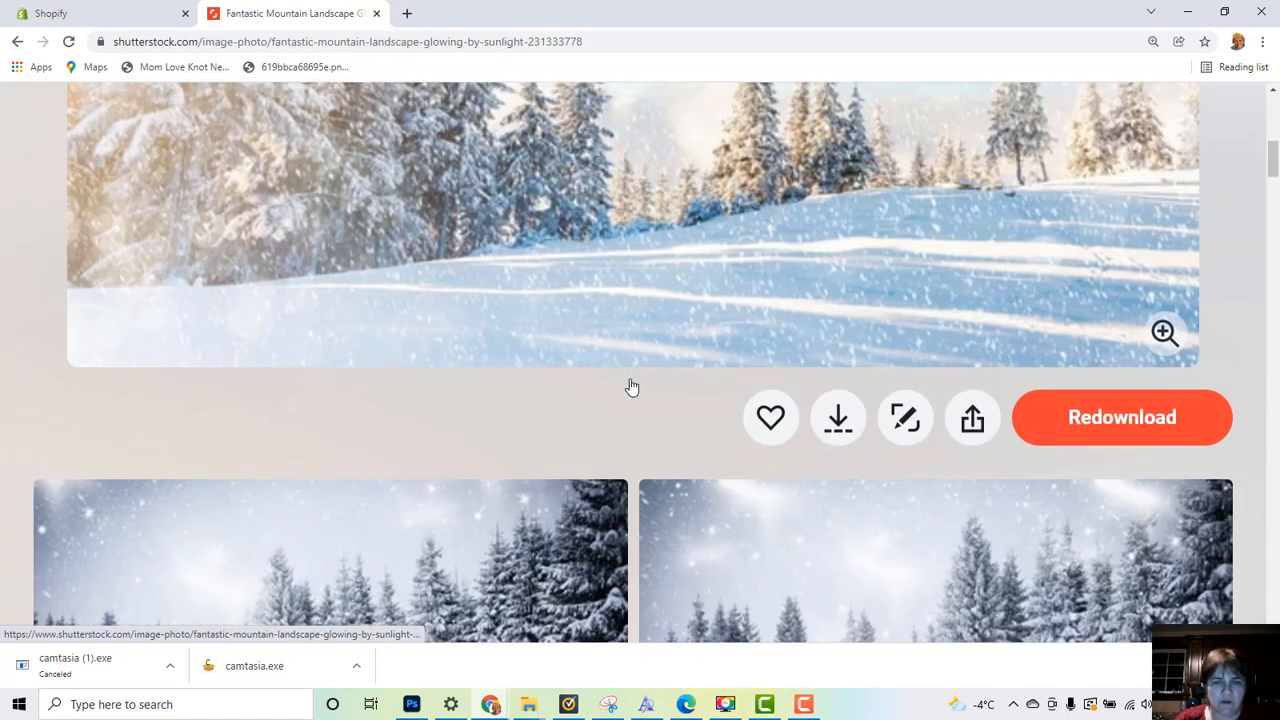
{"action": "scroll", "coordinate": [630, 385], "scroll_direction": "up", "scroll_amount": 1}
{"action": "scroll", "coordinate": [630, 385], "scroll_direction": "down", "scroll_amount": 4}
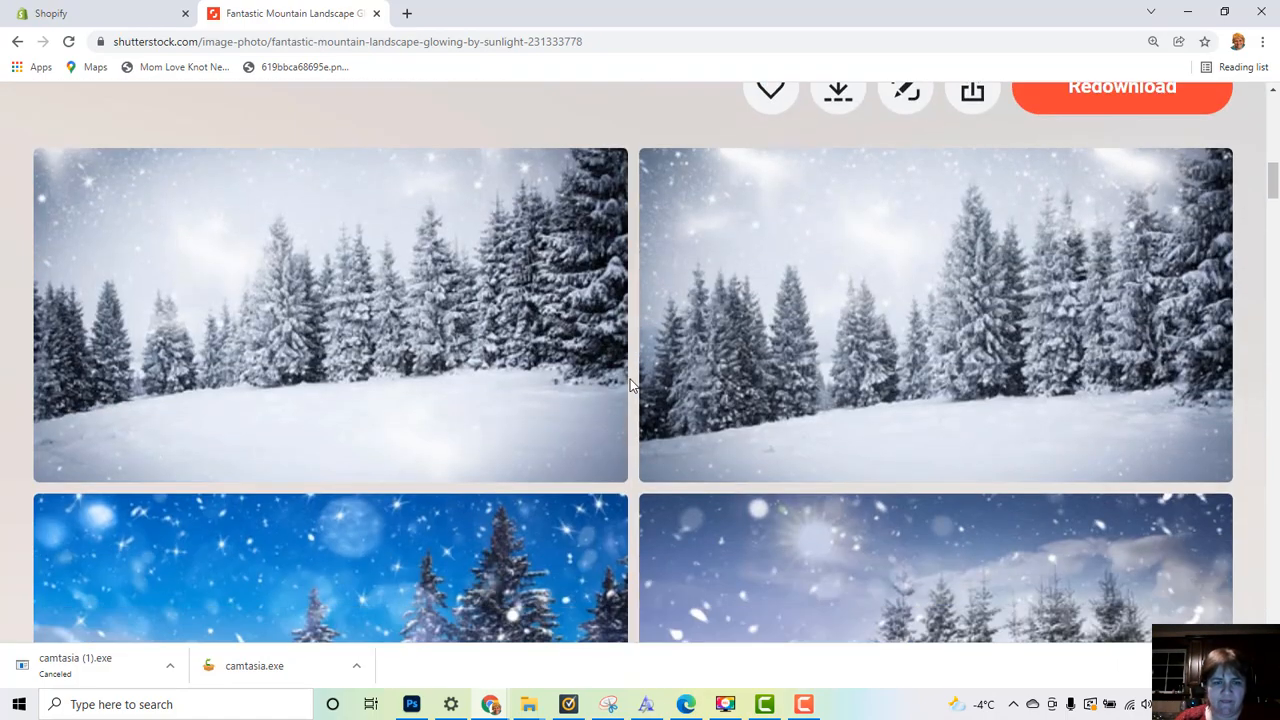
{"action": "scroll", "coordinate": [630, 384], "scroll_direction": "down", "scroll_amount": 5}
{"action": "scroll", "coordinate": [630, 384], "scroll_direction": "down", "scroll_amount": 5}
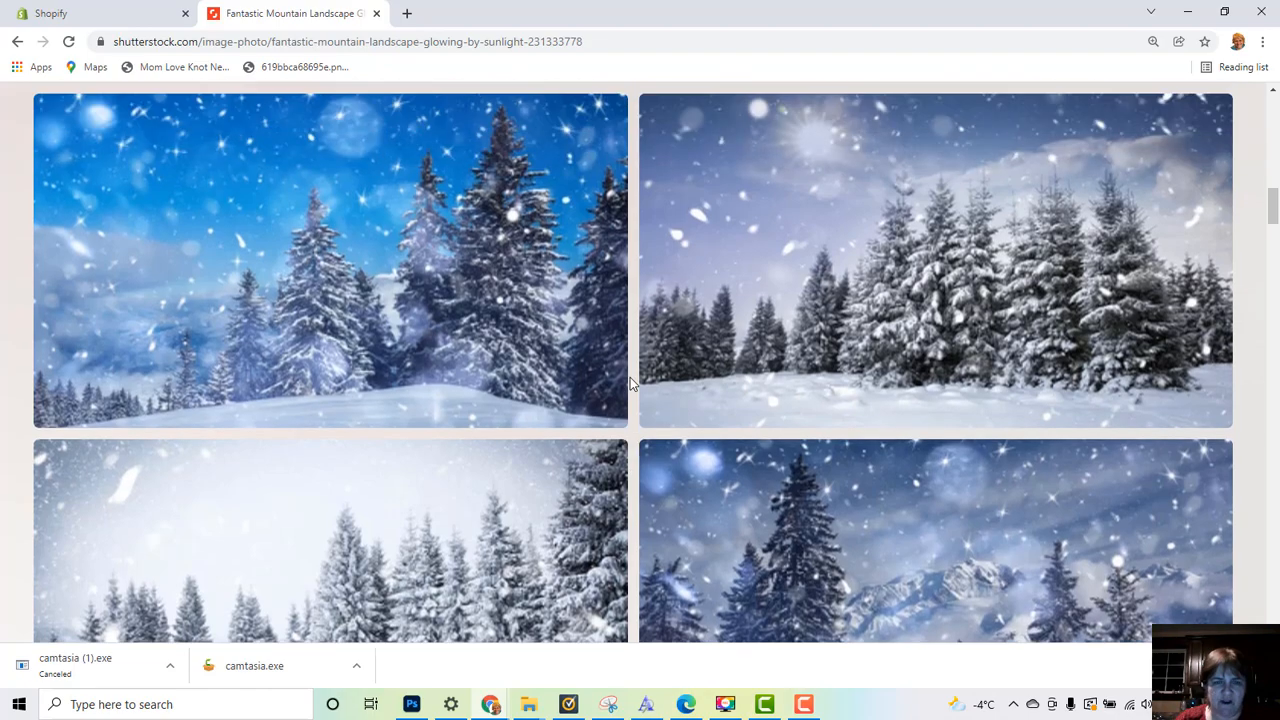
{"action": "scroll", "coordinate": [630, 384], "scroll_direction": "up", "scroll_amount": 18}
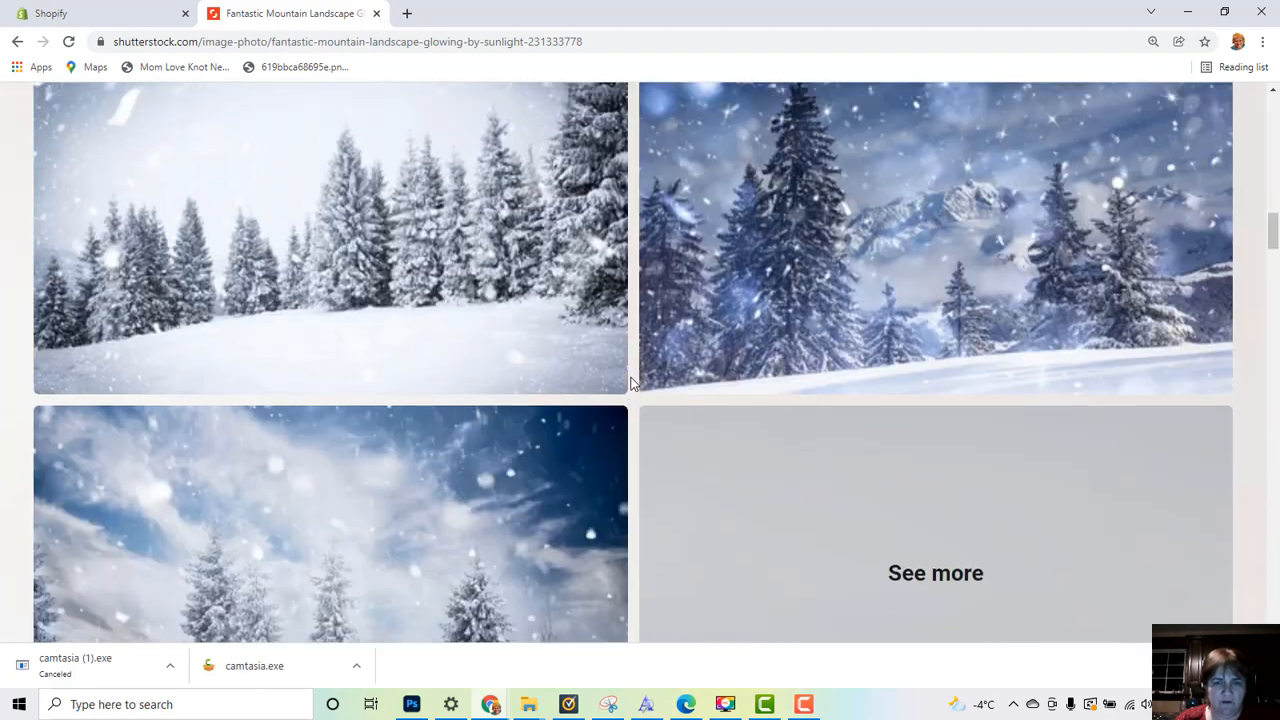
{"action": "scroll", "coordinate": [630, 376], "scroll_direction": "down", "scroll_amount": 3}
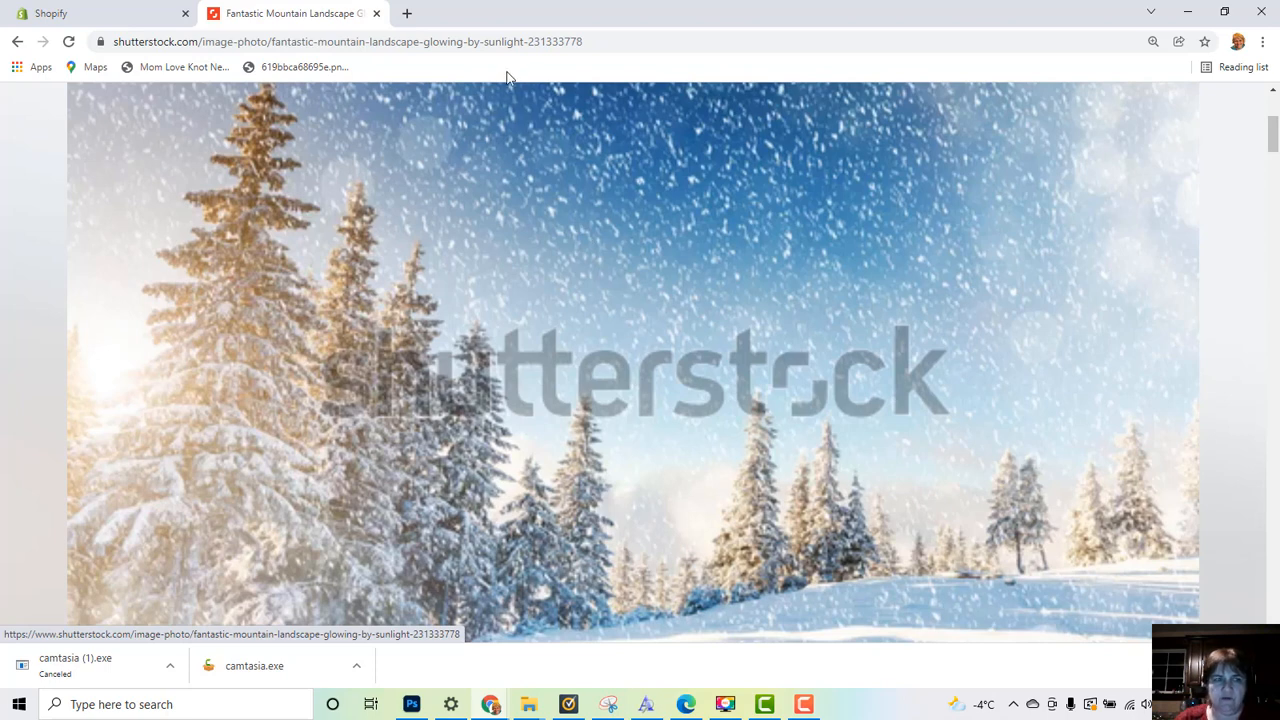
Step: Switch to Photoshop, bring up the red truck image shutterstock_1875484129.jpg and unlock its Background layer
{"action": "left_click", "coordinate": [414, 705]}
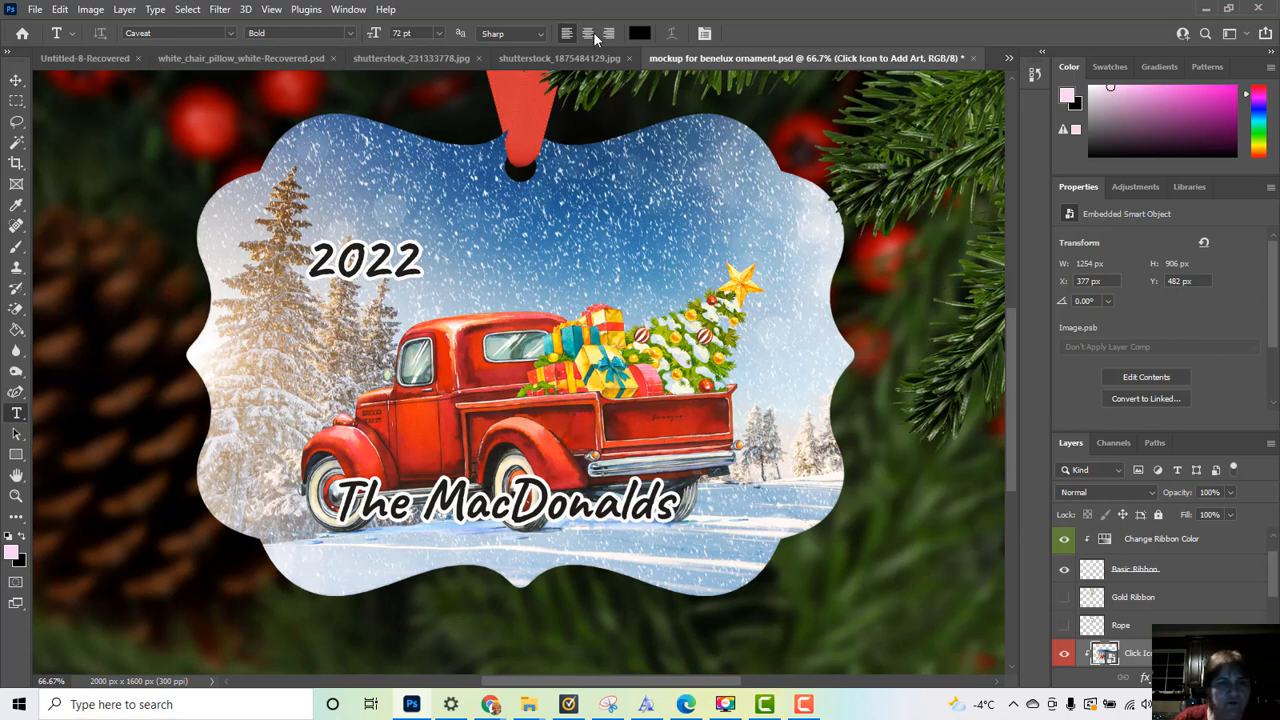
{"action": "left_click", "coordinate": [1007, 63]}
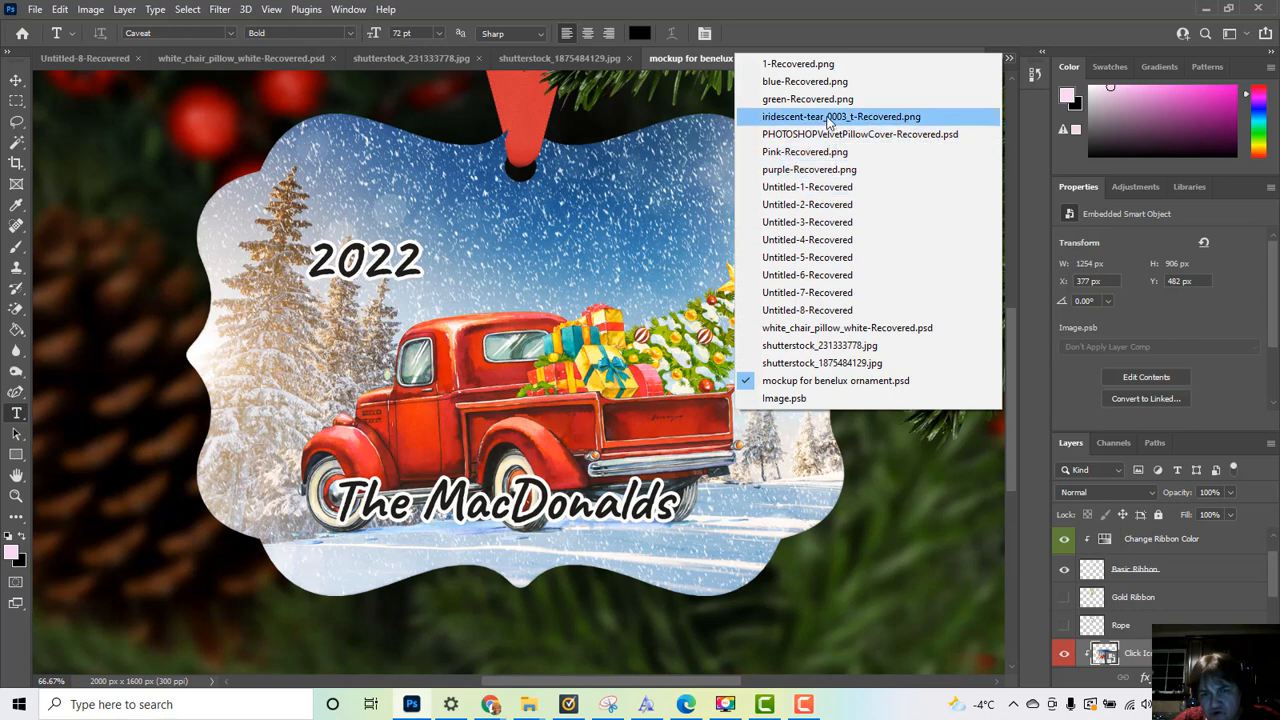
{"action": "left_click", "coordinate": [810, 346]}
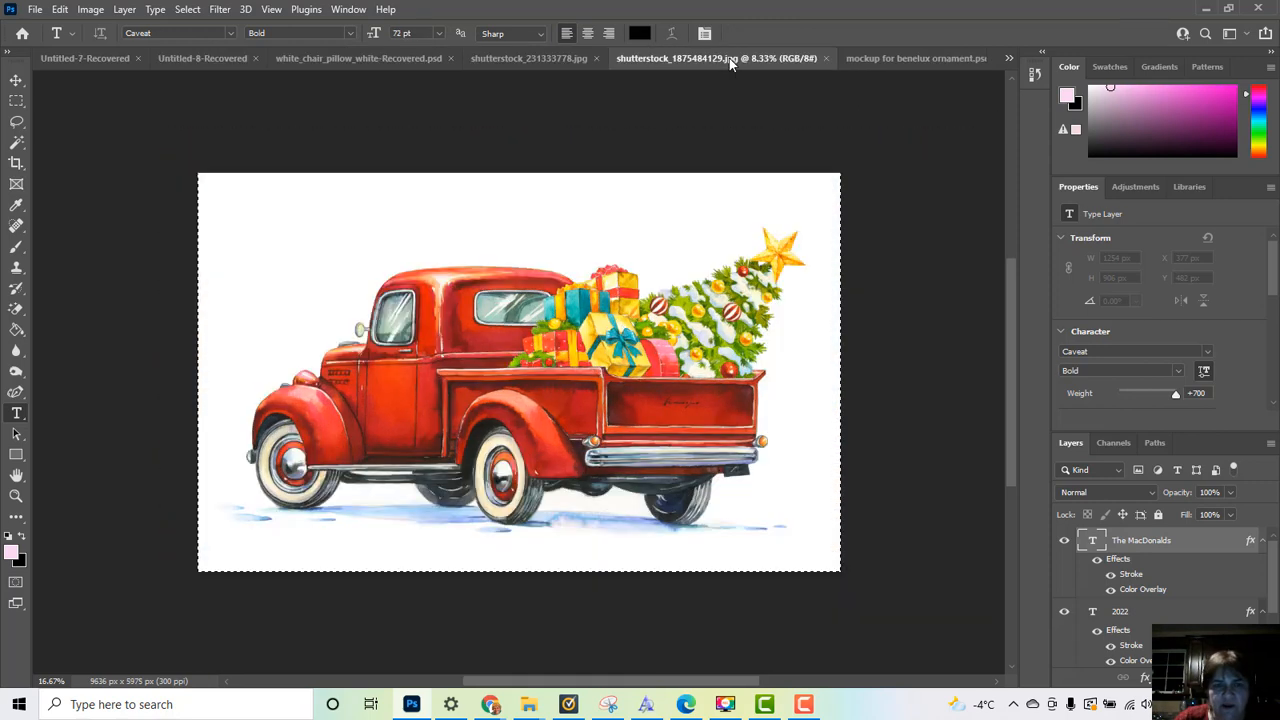
{"action": "left_click", "coordinate": [729, 58]}
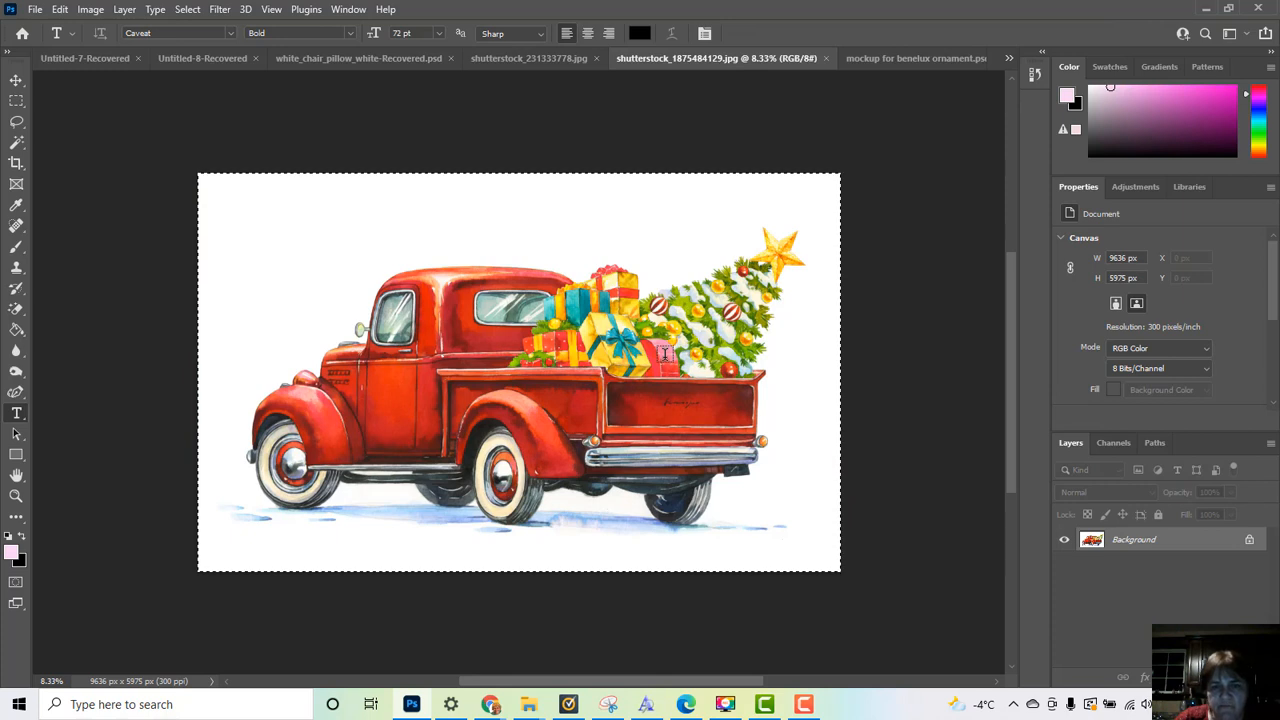
{"action": "left_click", "coordinate": [1250, 541]}
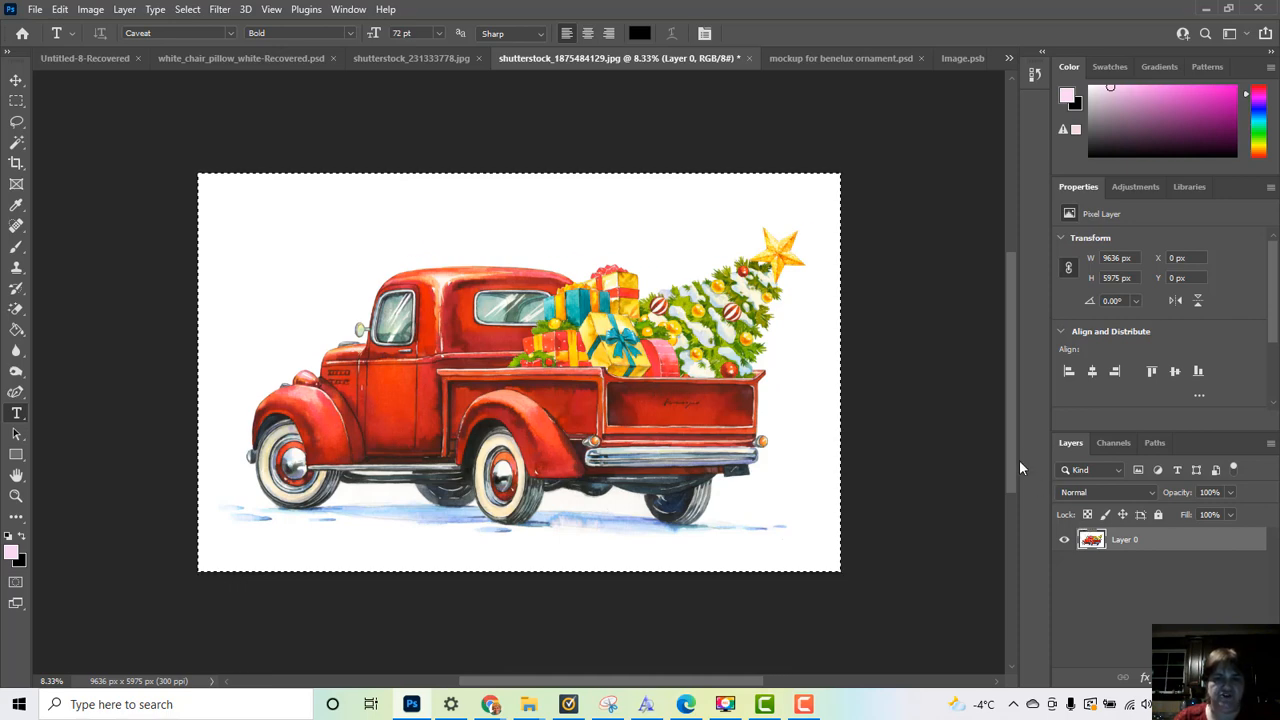
Step: In shutterstock_231333778.jpg, rotate the red truck on Layer 2 to -3.32° with Free Transform and clear the selection
{"action": "left_click", "coordinate": [415, 57]}
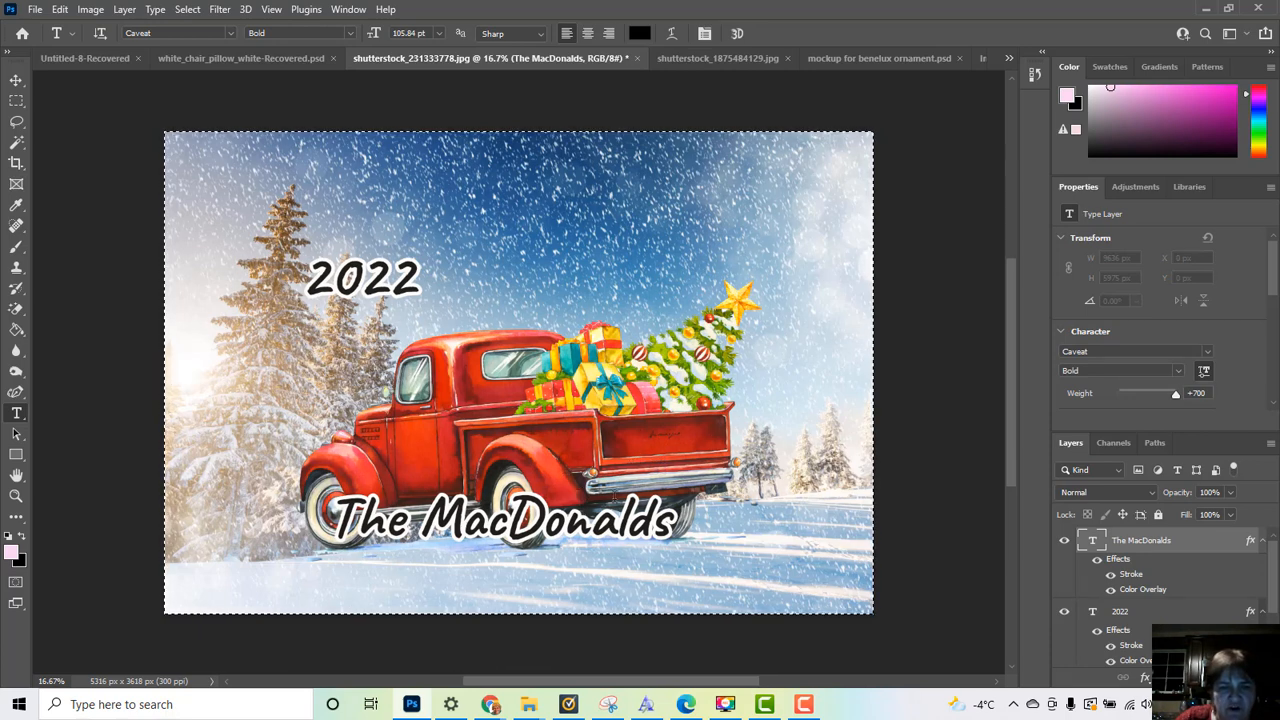
{"action": "scroll", "coordinate": [1238, 557], "scroll_direction": "down", "scroll_amount": 2}
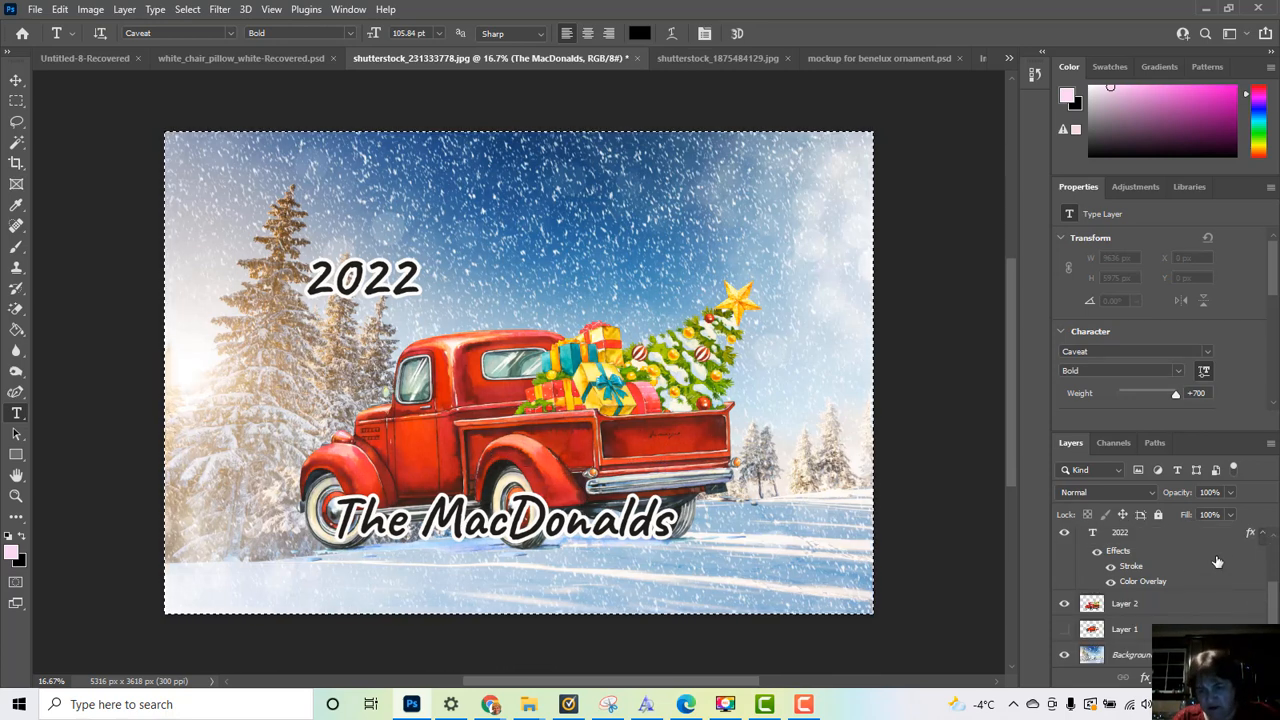
{"action": "left_click", "coordinate": [1180, 608]}
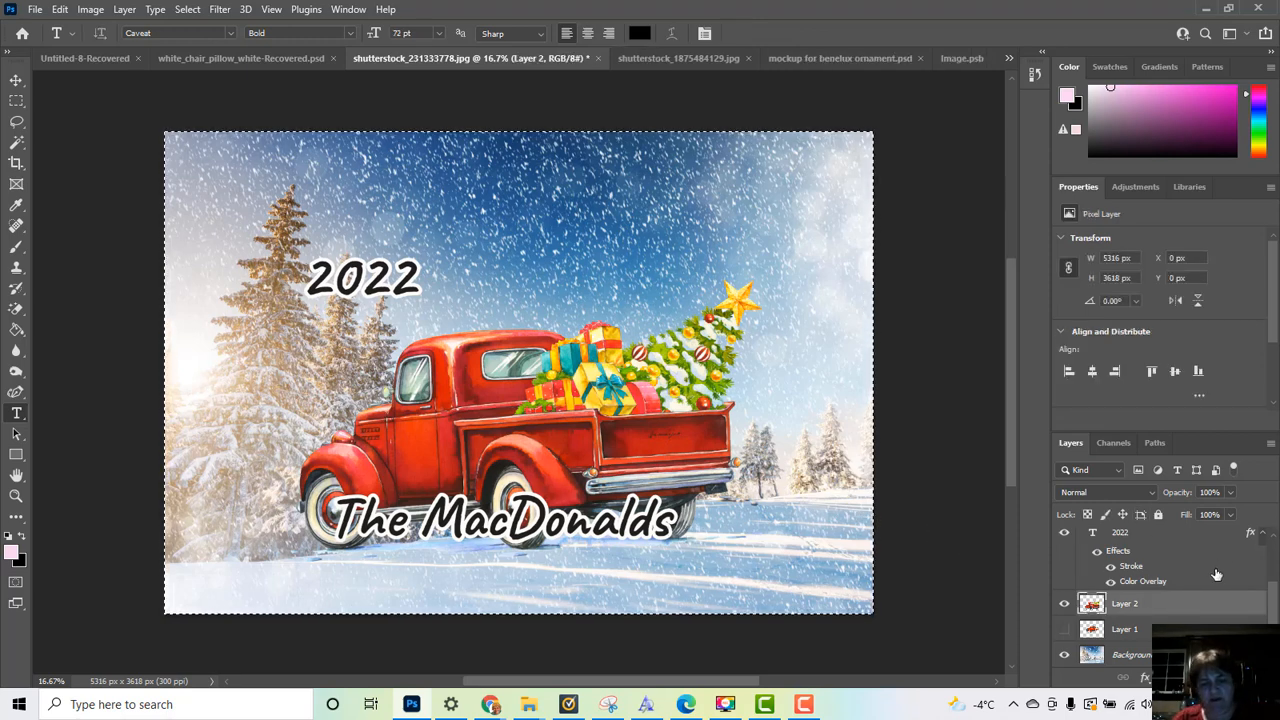
{"action": "key", "text": "ctrl+t"}
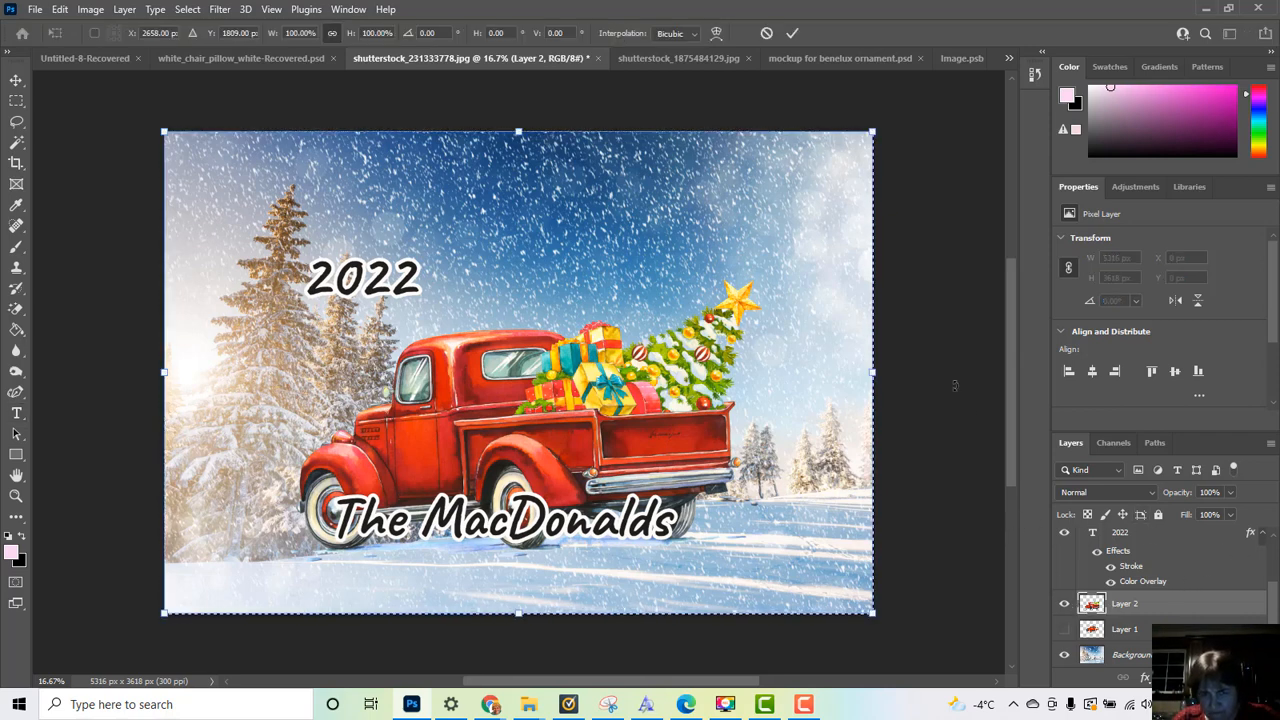
{"action": "left_click_drag", "start_coordinate": [889, 118], "coordinate": [938, 262]}
{"action": "scroll", "coordinate": [939, 262], "scroll_direction": "down", "scroll_amount": 2}
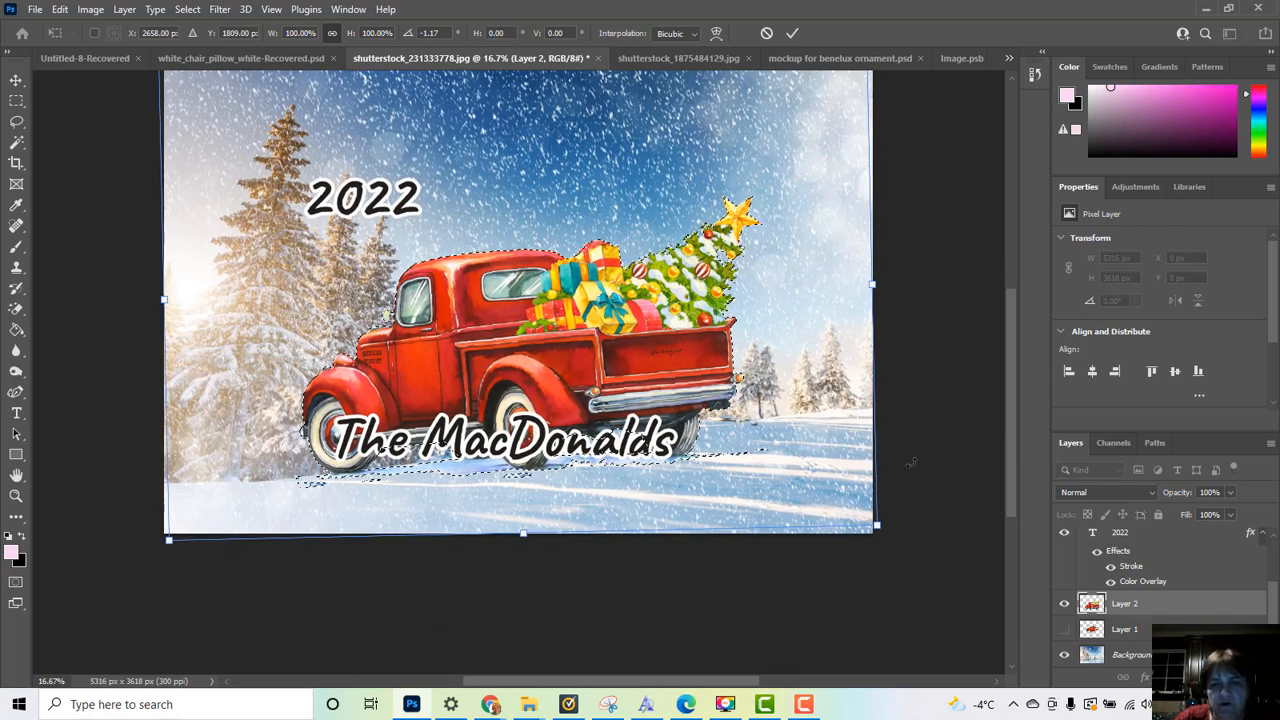
{"action": "mouse_move", "coordinate": [893, 535]}
{"action": "left_mouse_down"}
{"action": "mouse_move", "coordinate": [811, 606]}
{"action": "mouse_move", "coordinate": [915, 523]}
{"action": "mouse_move", "coordinate": [903, 533]}
{"action": "left_mouse_up"}
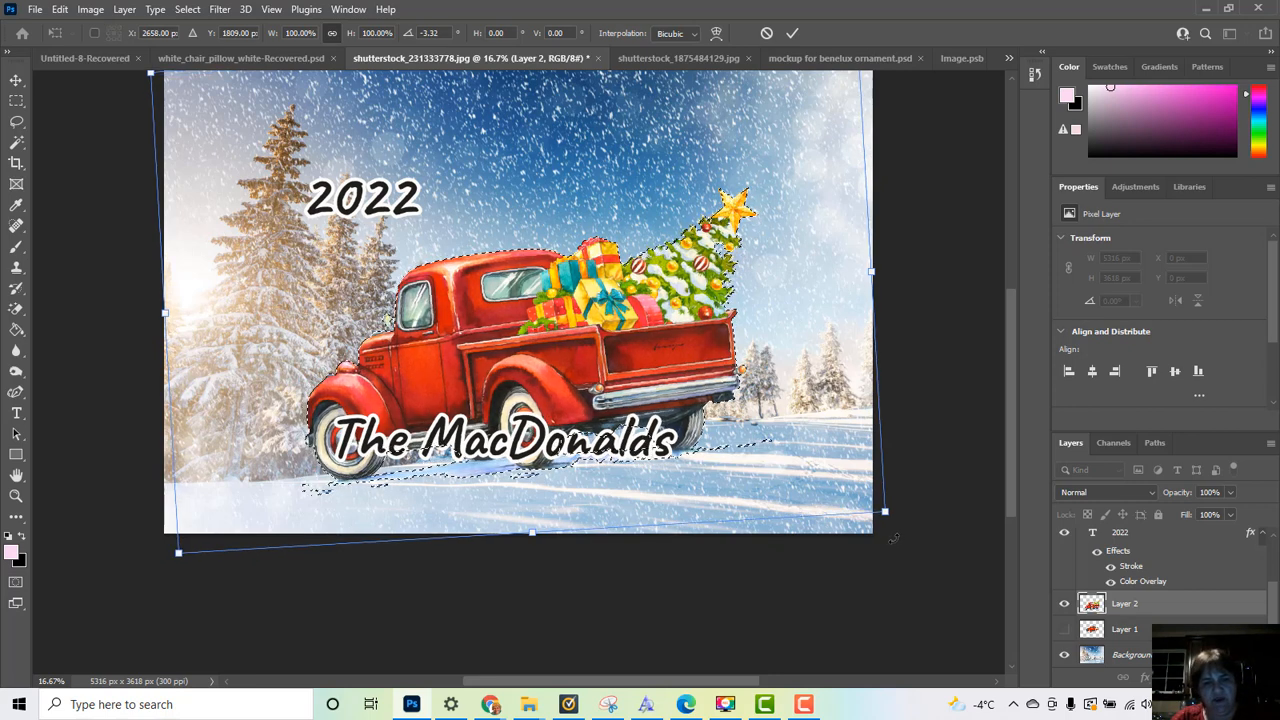
{"action": "key", "text": "Return"}
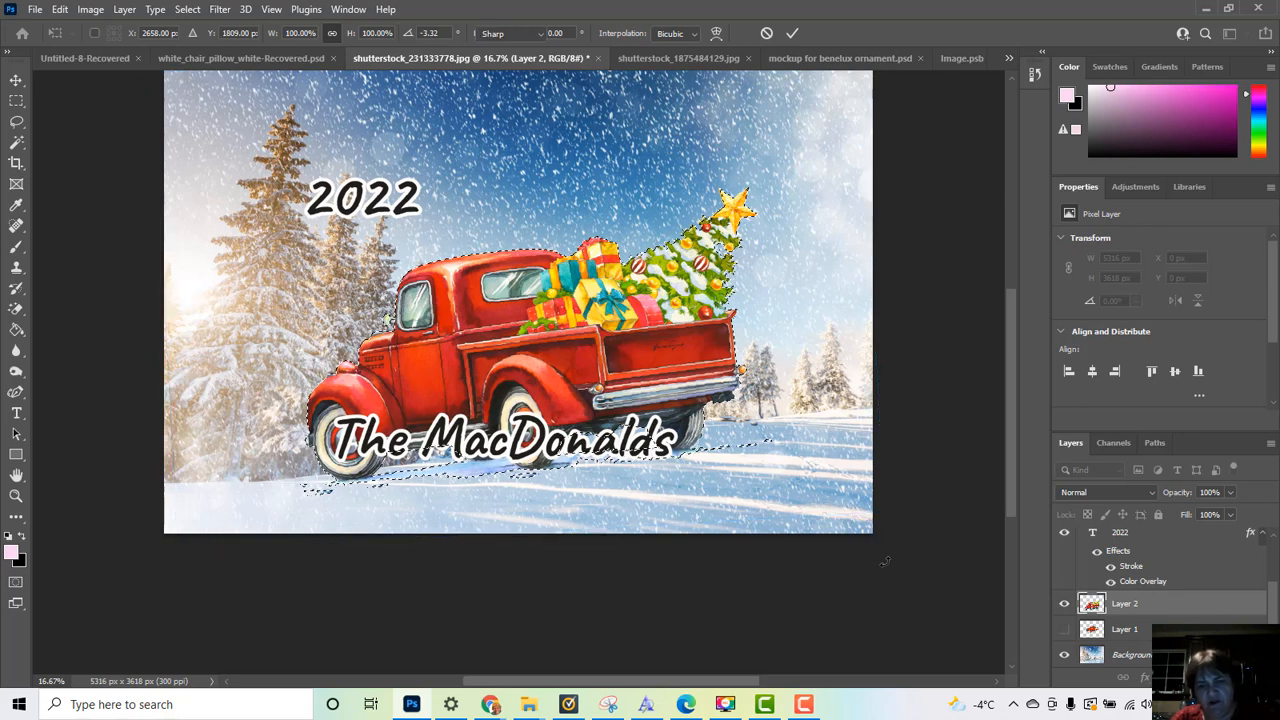
{"action": "key", "text": "t"}
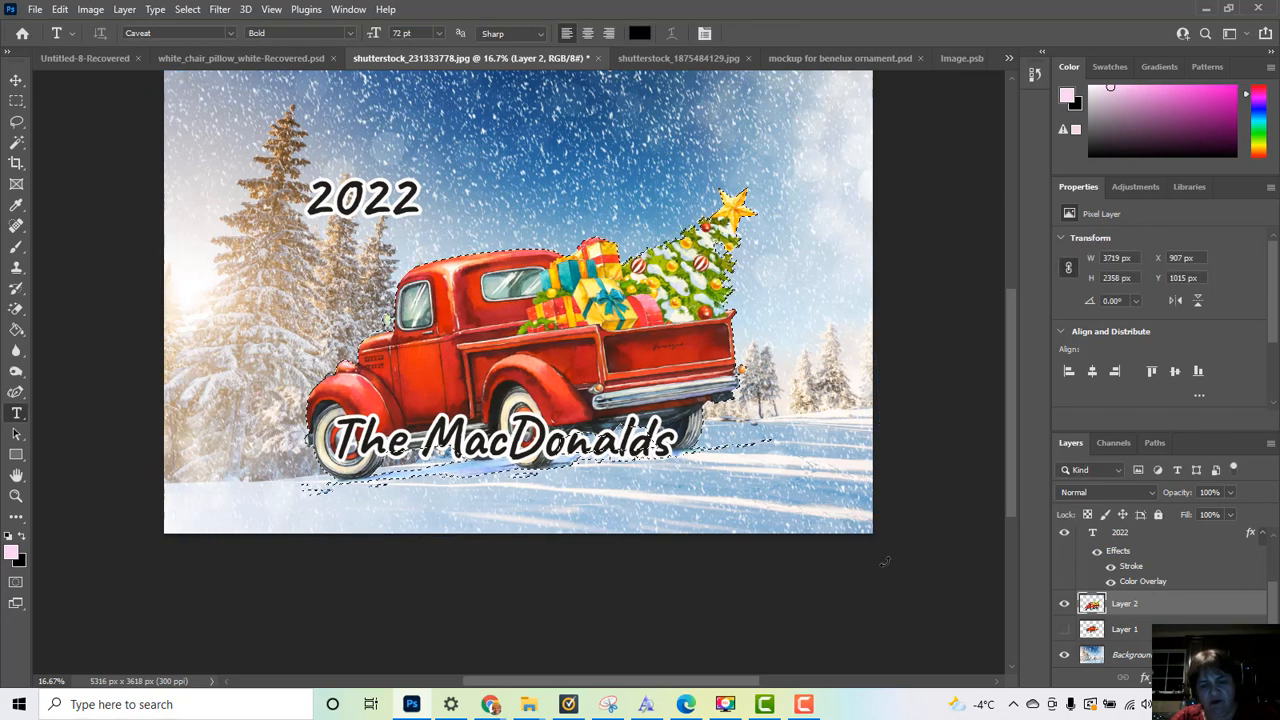
{"action": "key", "text": "ctrl+d"}
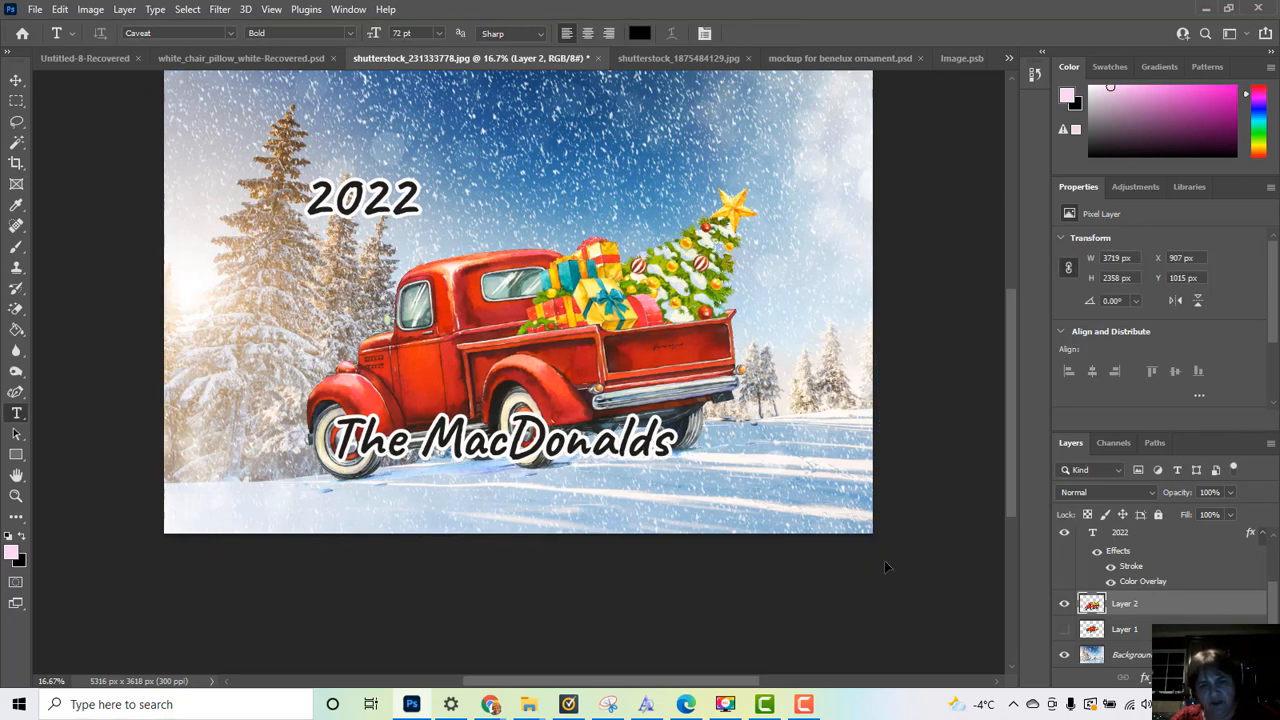
{"action": "scroll", "coordinate": [1008, 427], "scroll_direction": "up", "scroll_amount": 3}
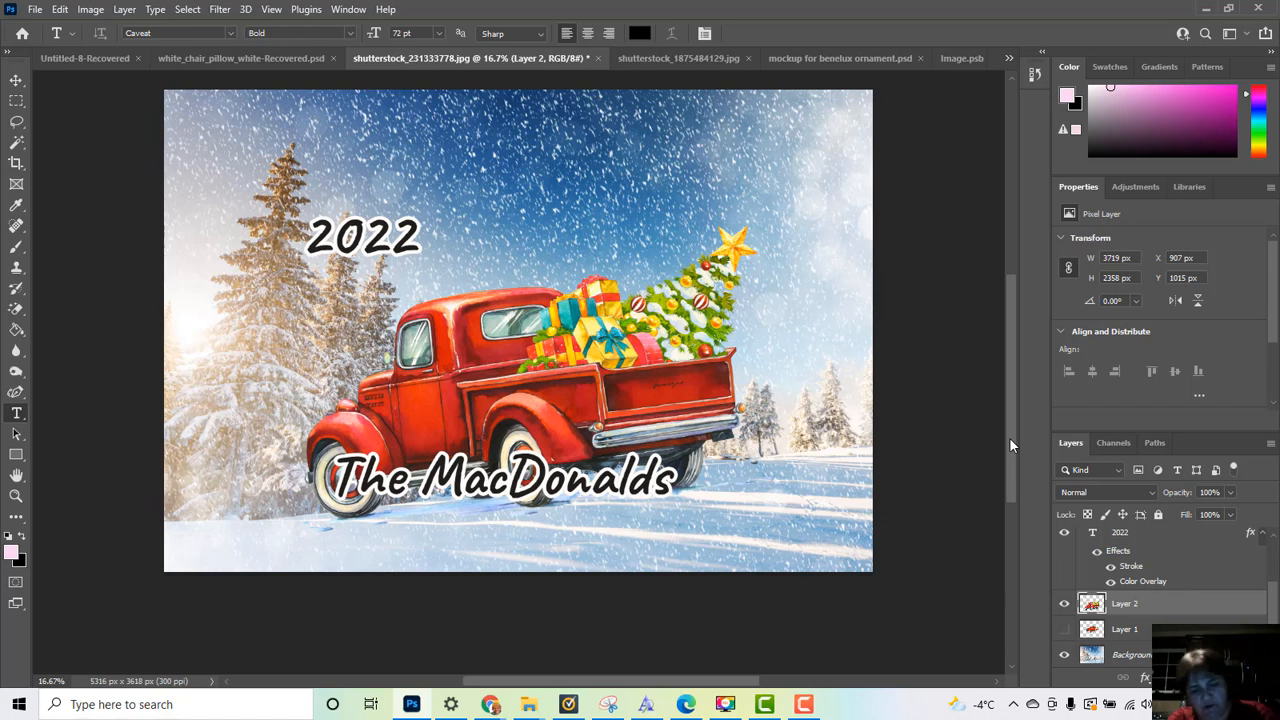
Step: Undo the truck's rotation, keeping the family name at its larger size and the canvas deselected
{"action": "key", "text": "ctrl+z"}
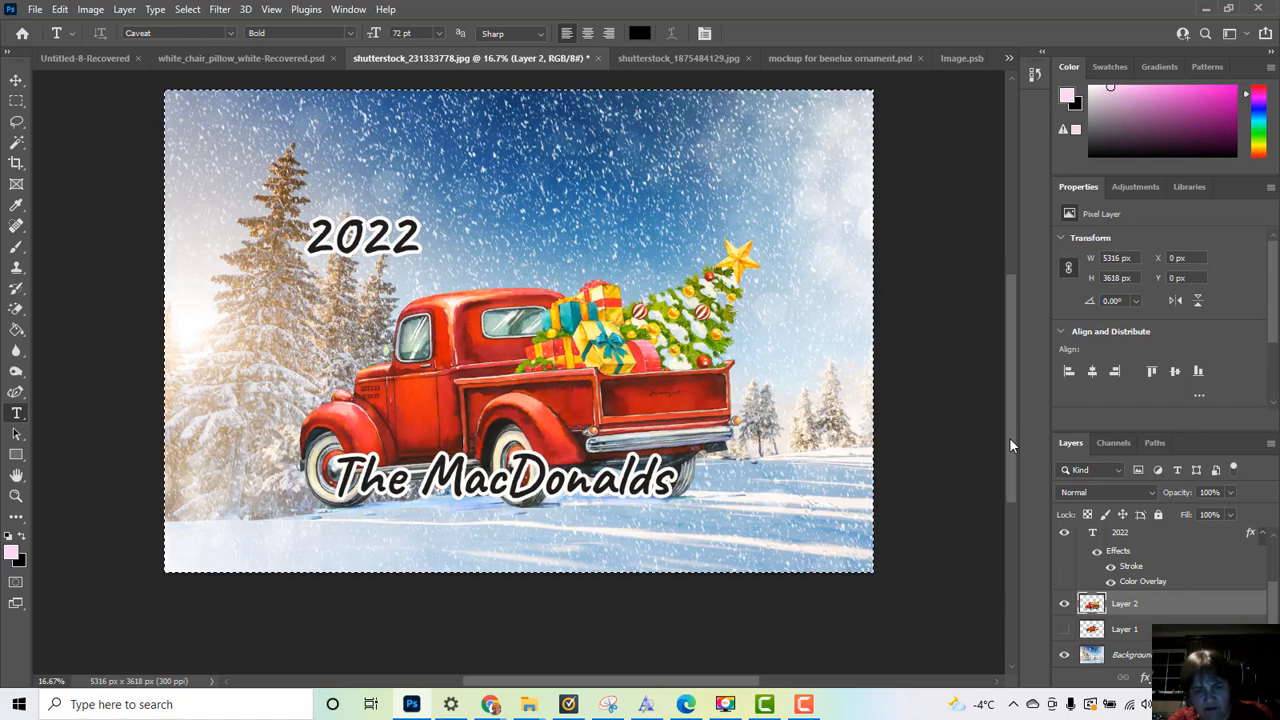
{"action": "key", "text": "ctrl+d"}
{"action": "key", "text": "ctrl+z"}
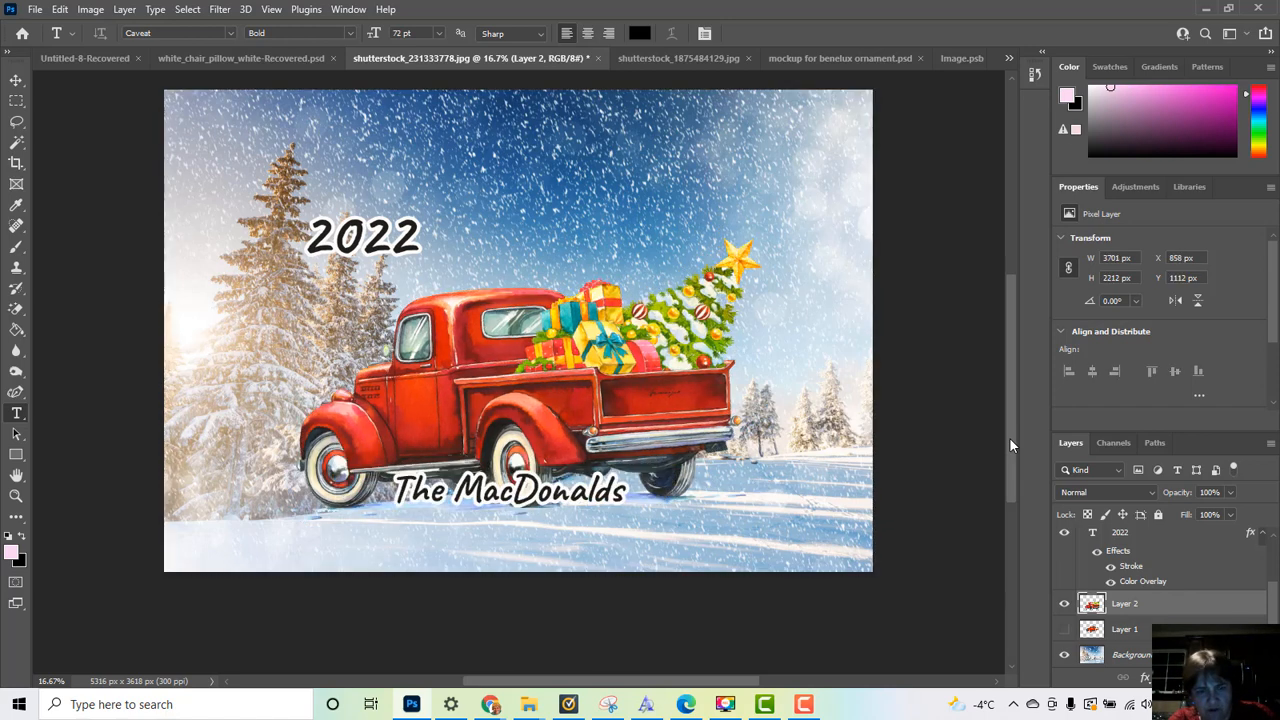
{"action": "key", "text": "ctrl+z"}
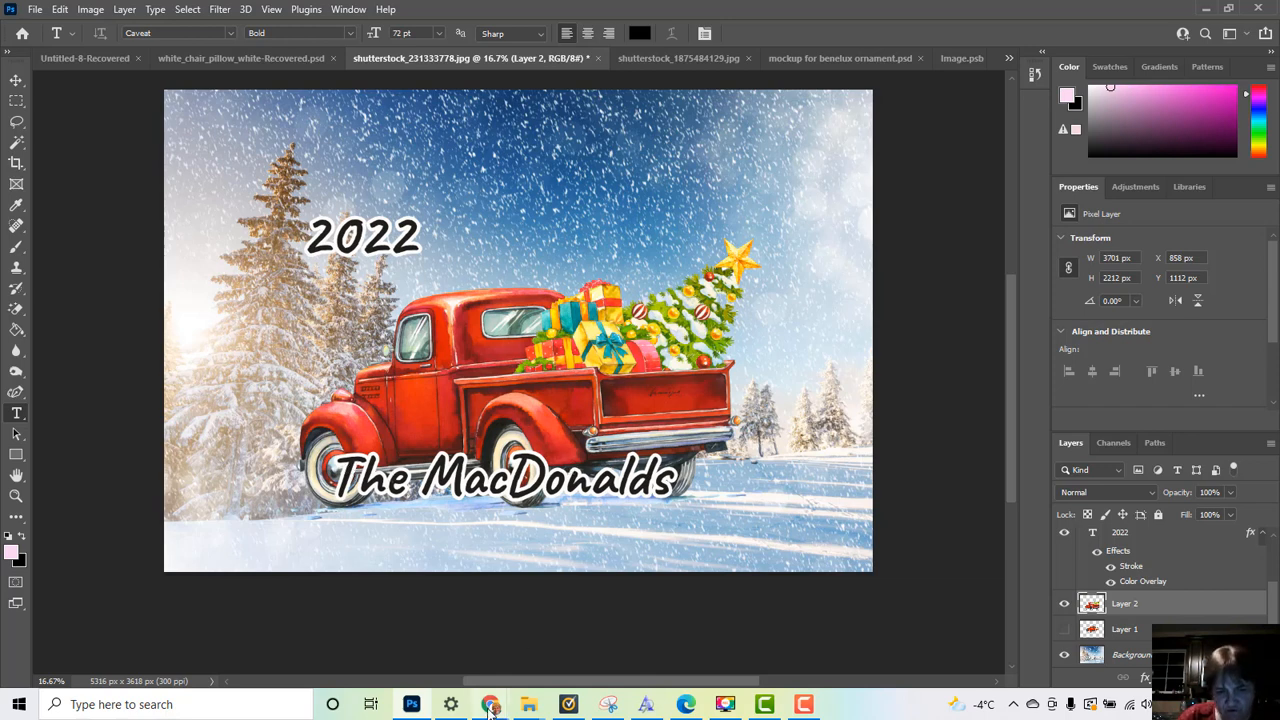
Step: Switch to the Chrome window with the Shutterstock page, search for "google fonts" in a new tab and open the Google Fonts site
{"action": "mouse_move", "coordinate": [490, 706]}
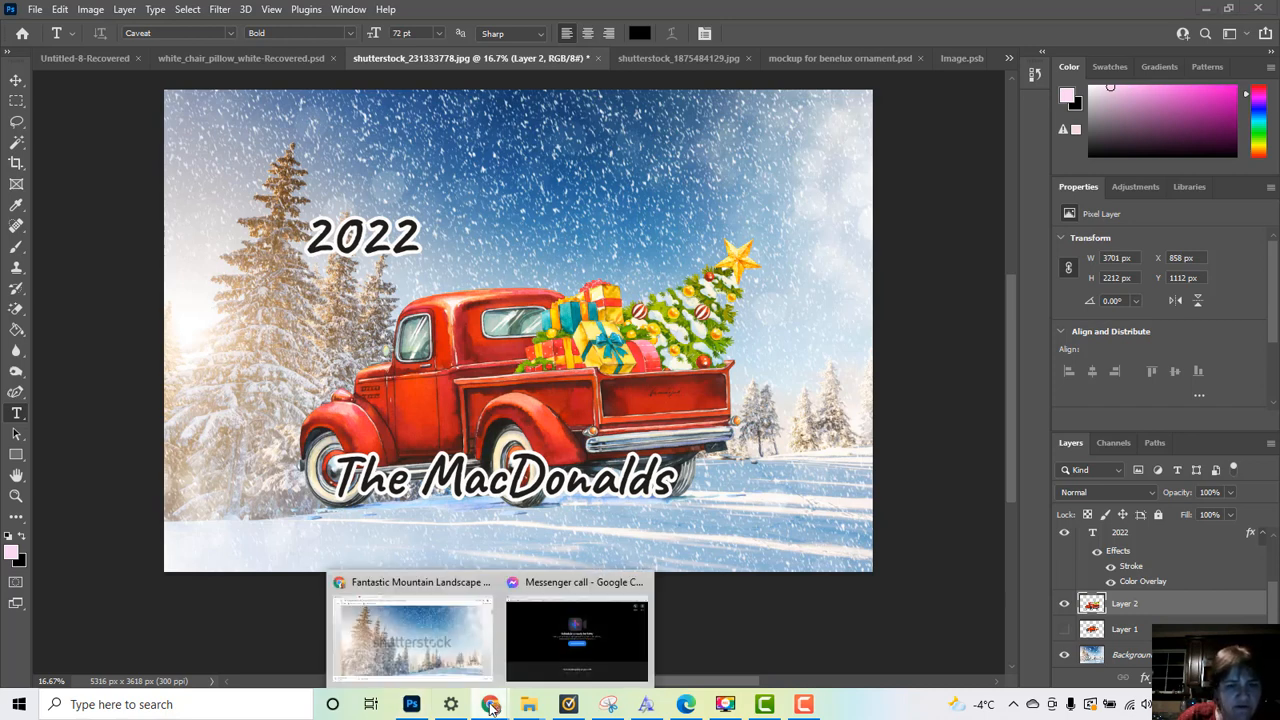
{"action": "left_click", "coordinate": [412, 630]}
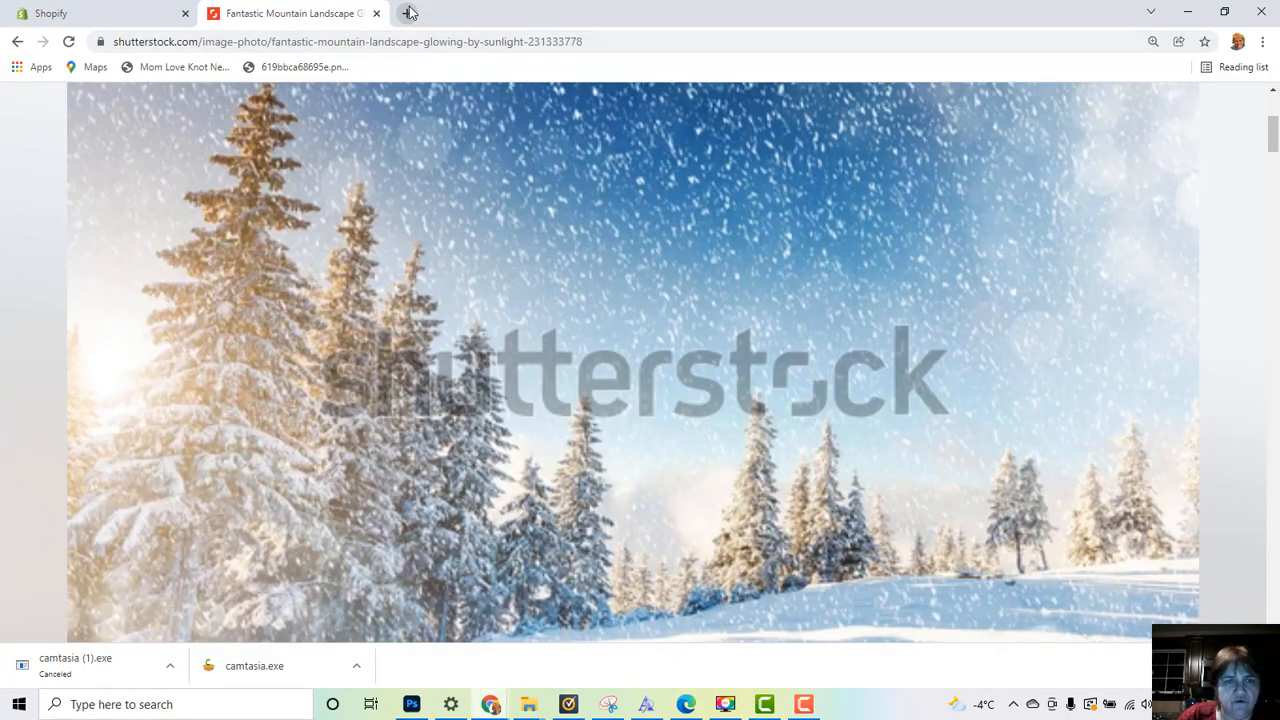
{"action": "left_click", "coordinate": [407, 13]}
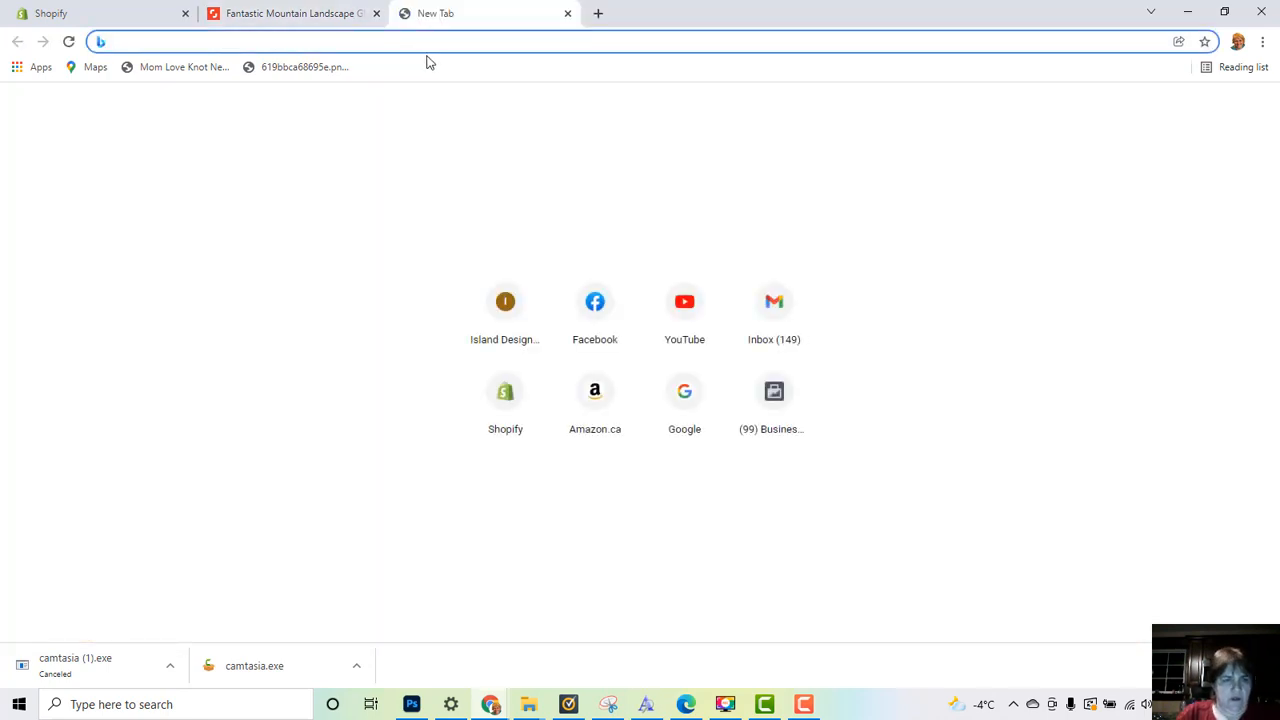
{"action": "type", "text": "googl"}
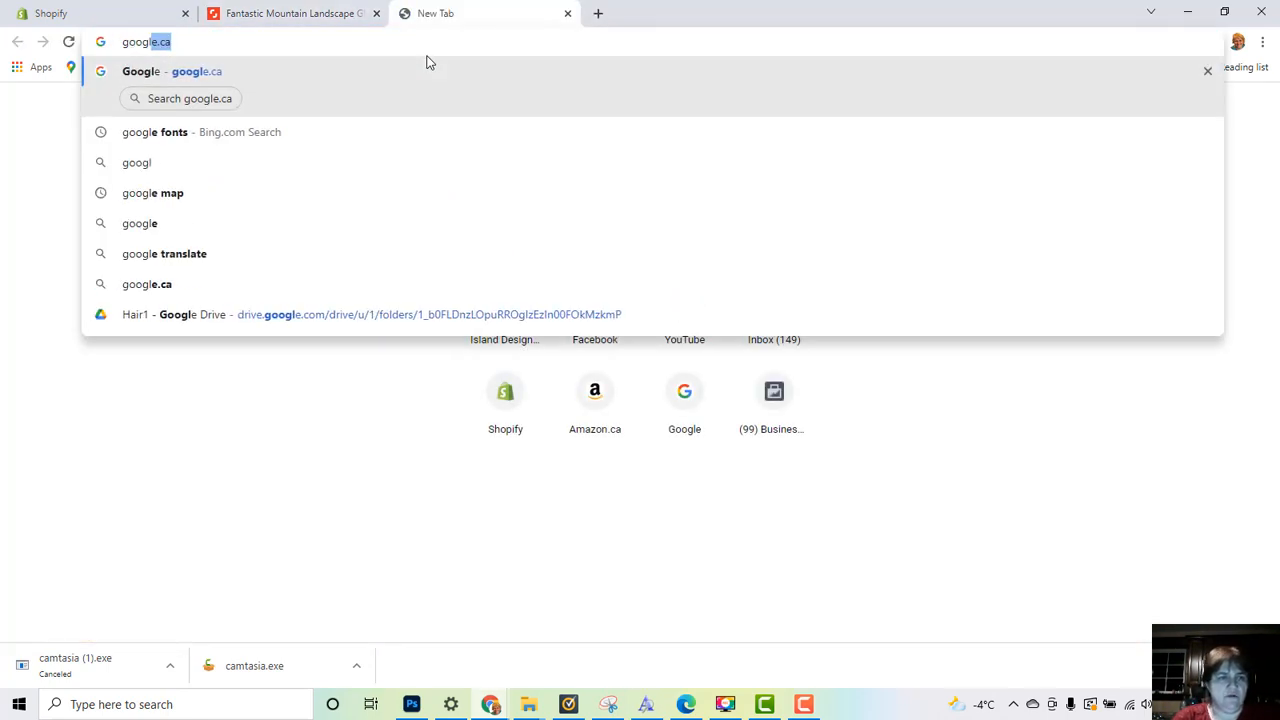
{"action": "type", "text": "e fonts in"}
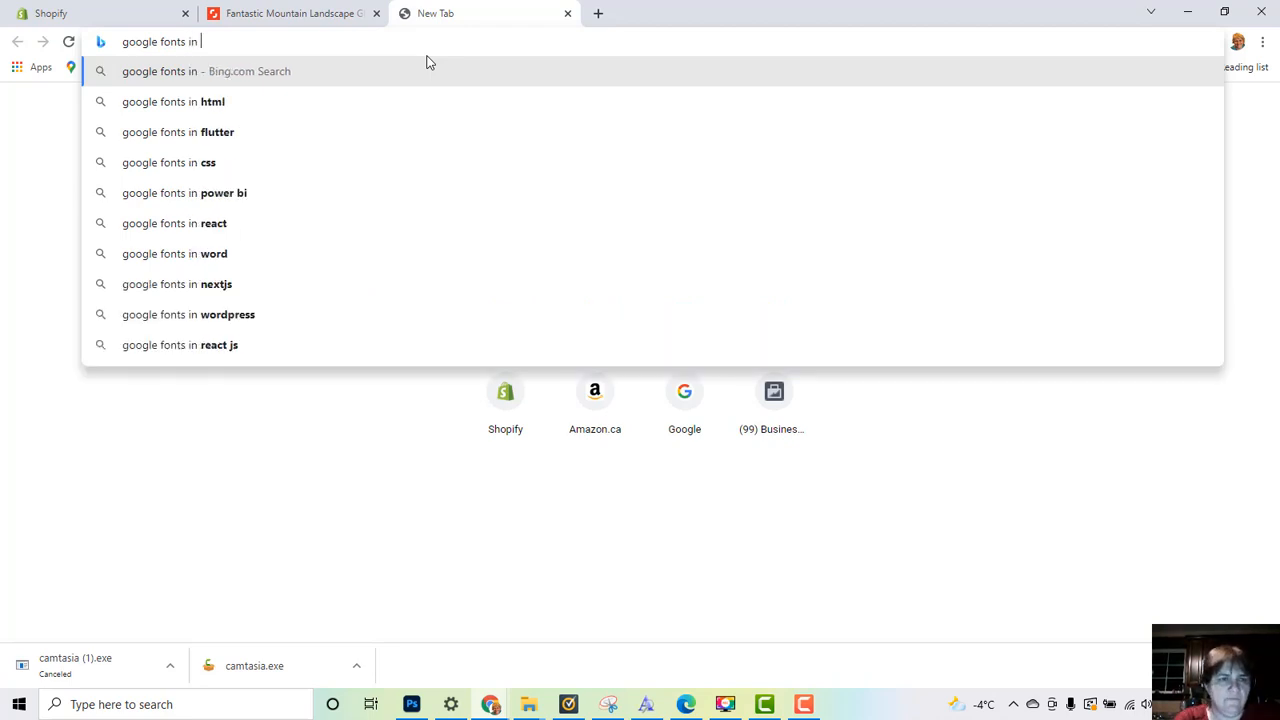
{"action": "key", "text": "BackSpace"}
{"action": "key", "text": "BackSpace"}
{"action": "key", "text": "BackSpace"}
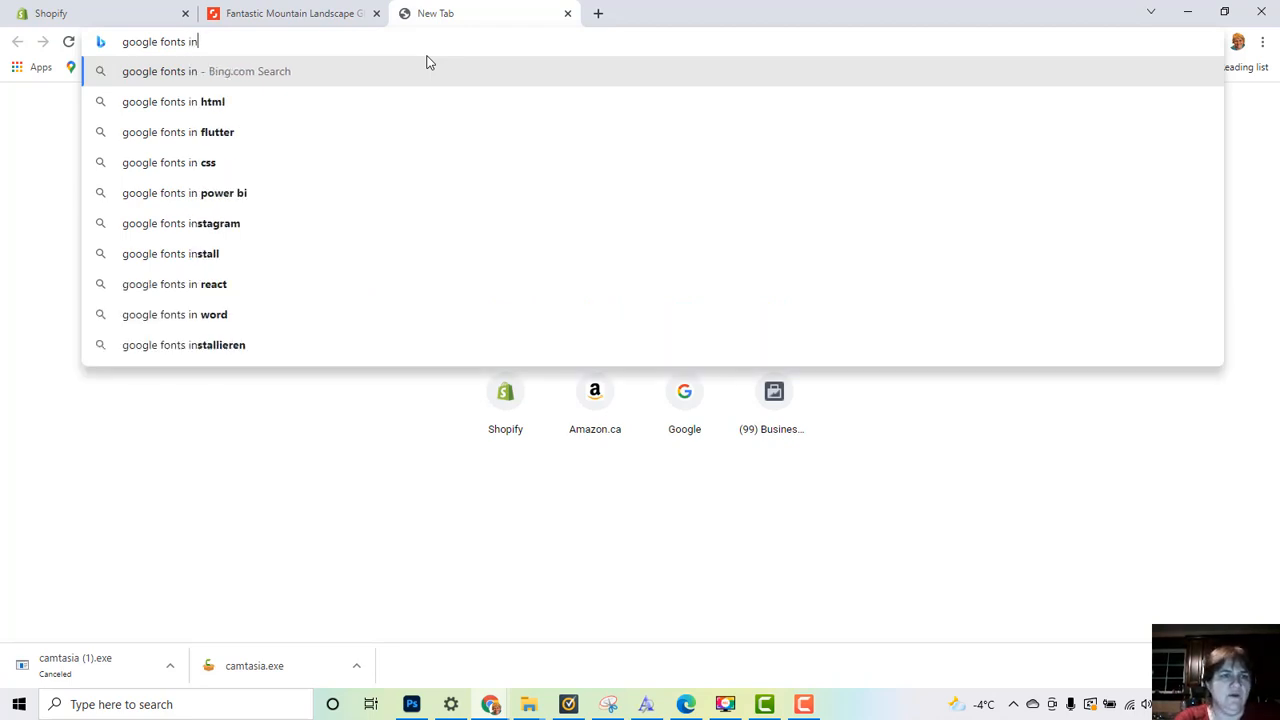
{"action": "key", "text": "Return"}
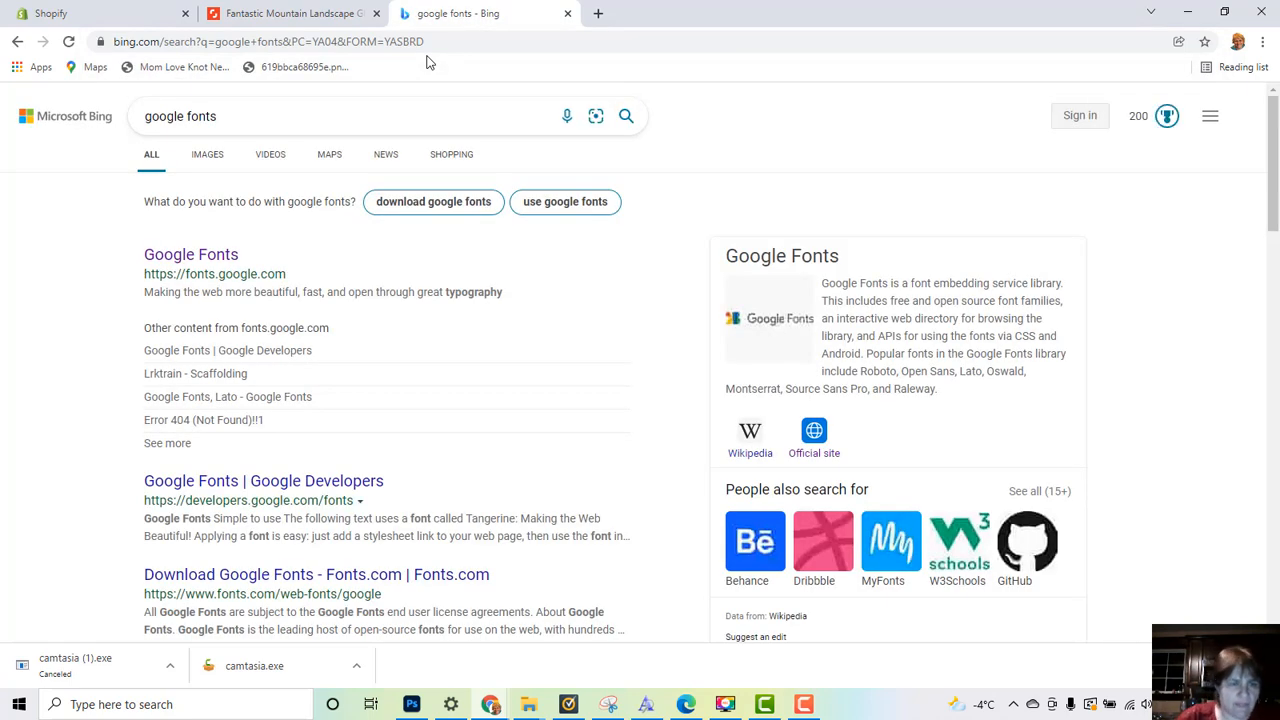
{"action": "left_click", "coordinate": [224, 260]}
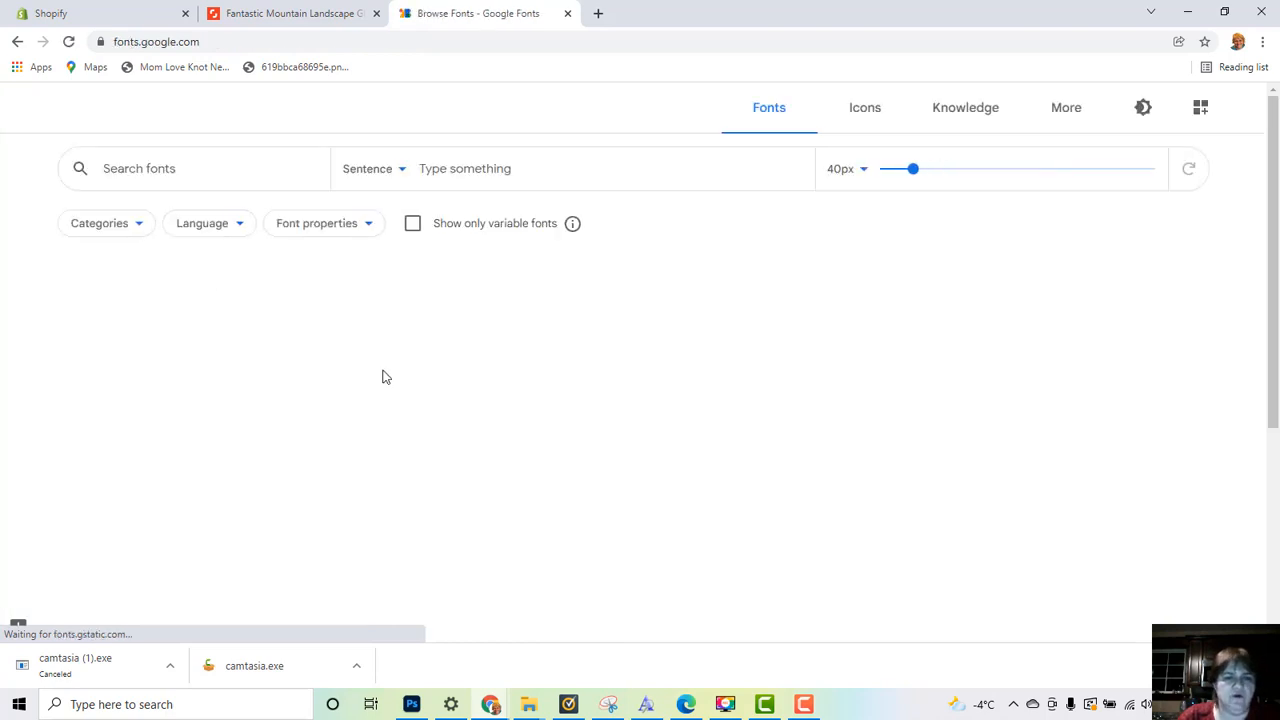
{"action": "scroll", "coordinate": [378, 345], "scroll_direction": "down", "scroll_amount": 1}
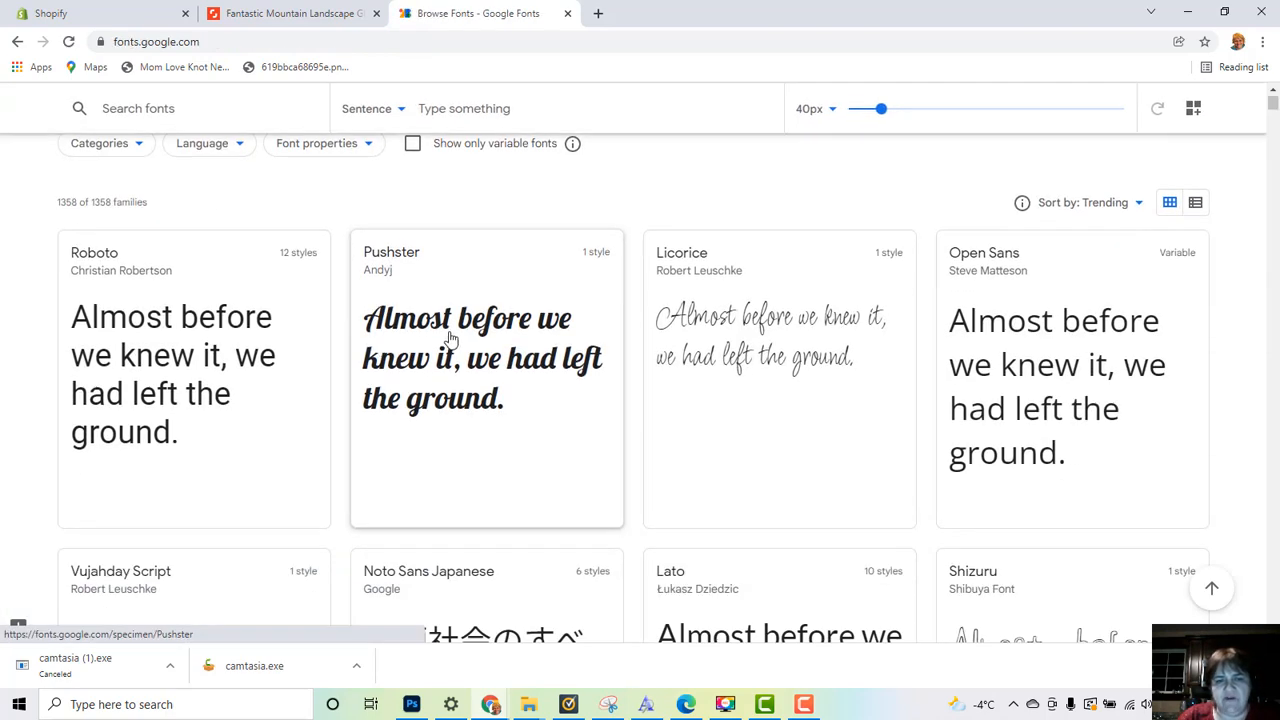
Step: Search the Google Fonts library for "script"
{"action": "scroll", "coordinate": [267, 150], "scroll_direction": "up", "scroll_amount": 1}
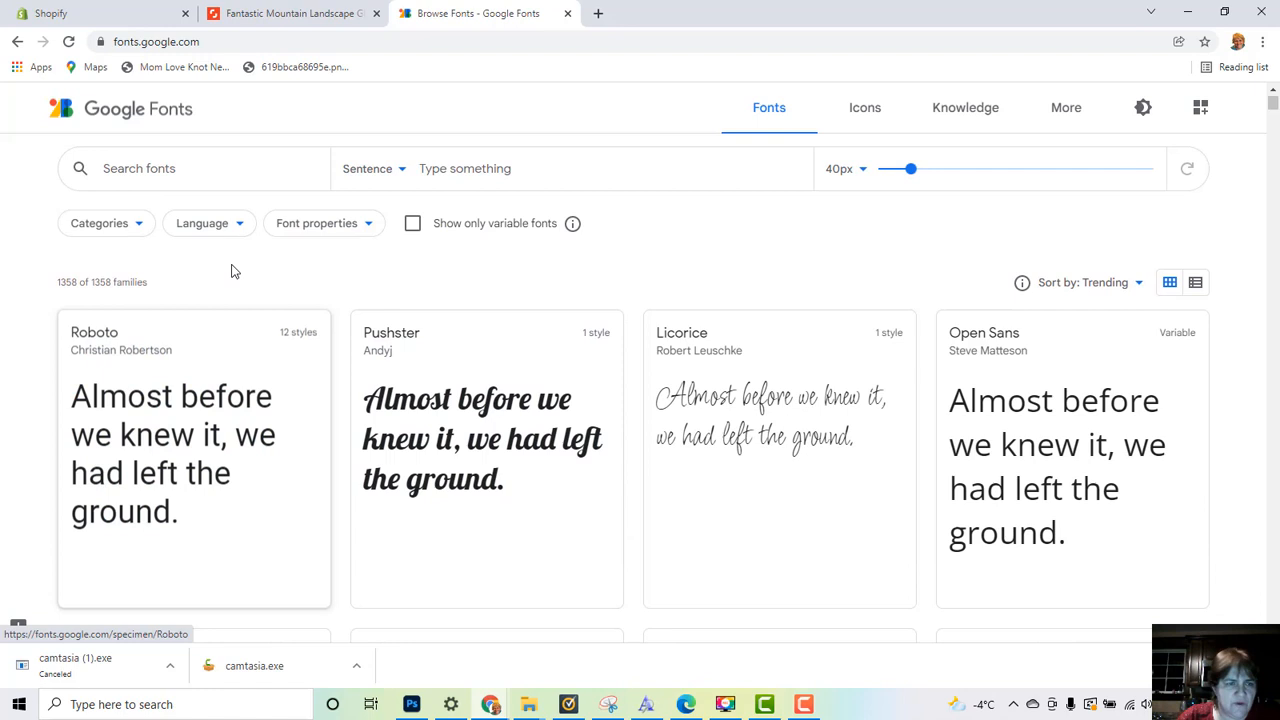
{"action": "left_click", "coordinate": [161, 170]}
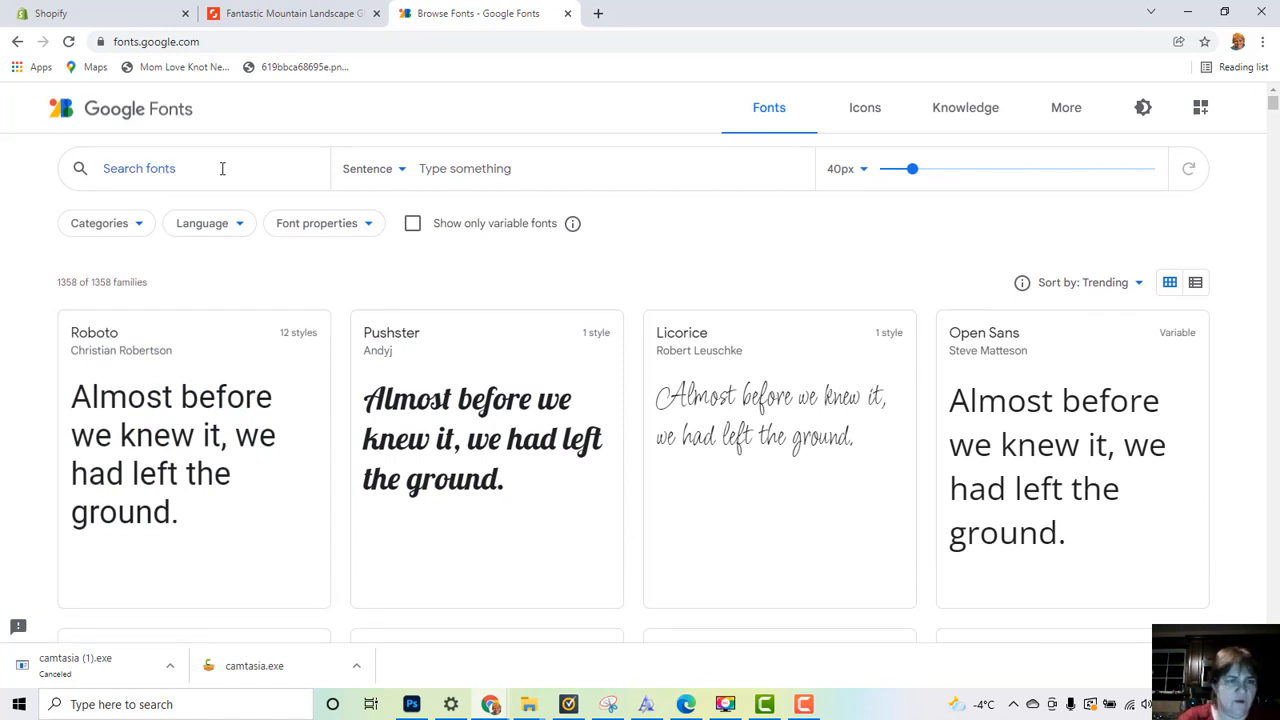
{"action": "type", "text": "script"}
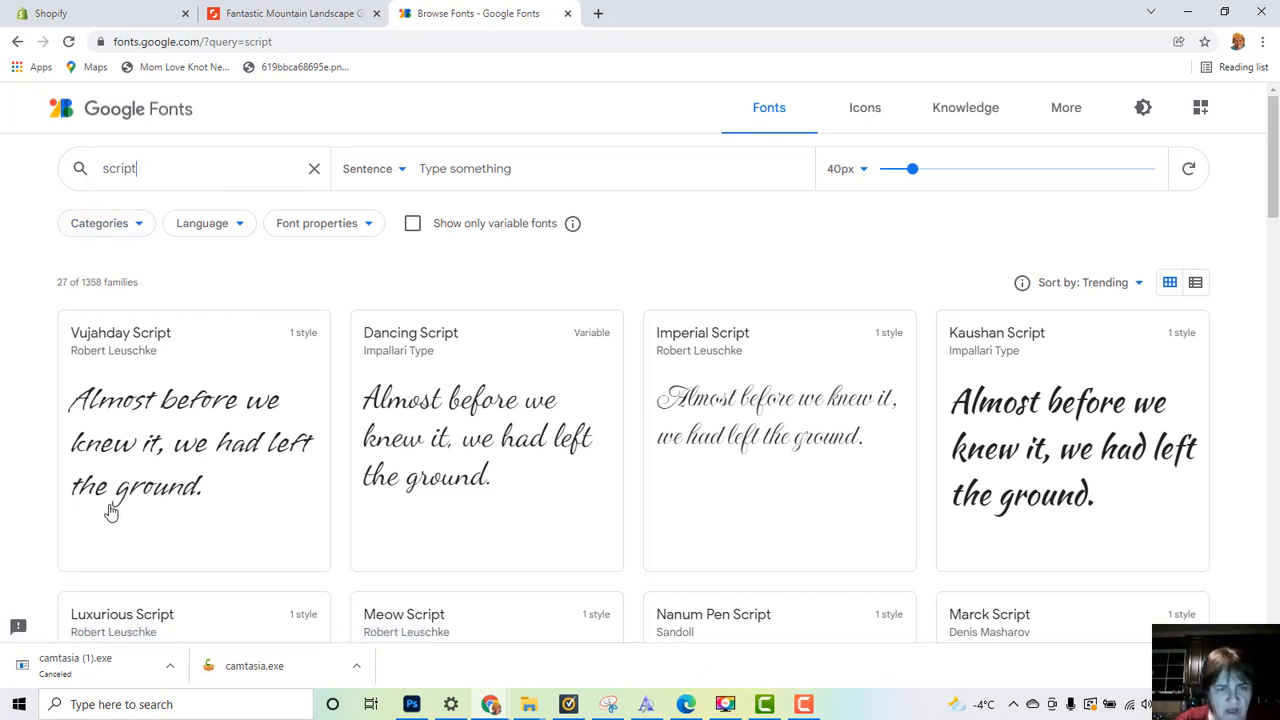
Step: Look through the script font samples in the search results for styles that suit the ornament text
{"action": "scroll", "coordinate": [545, 350], "scroll_direction": "down", "scroll_amount": 2}
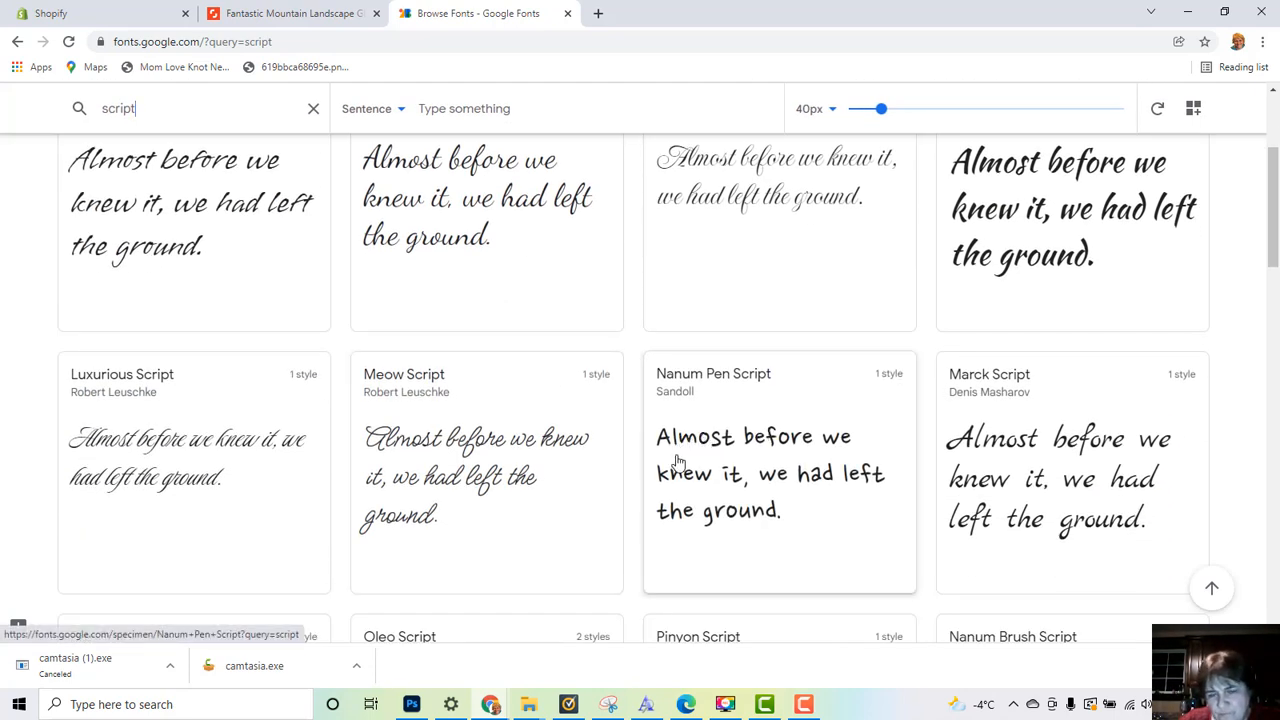
{"action": "scroll", "coordinate": [690, 440], "scroll_direction": "down", "scroll_amount": 1}
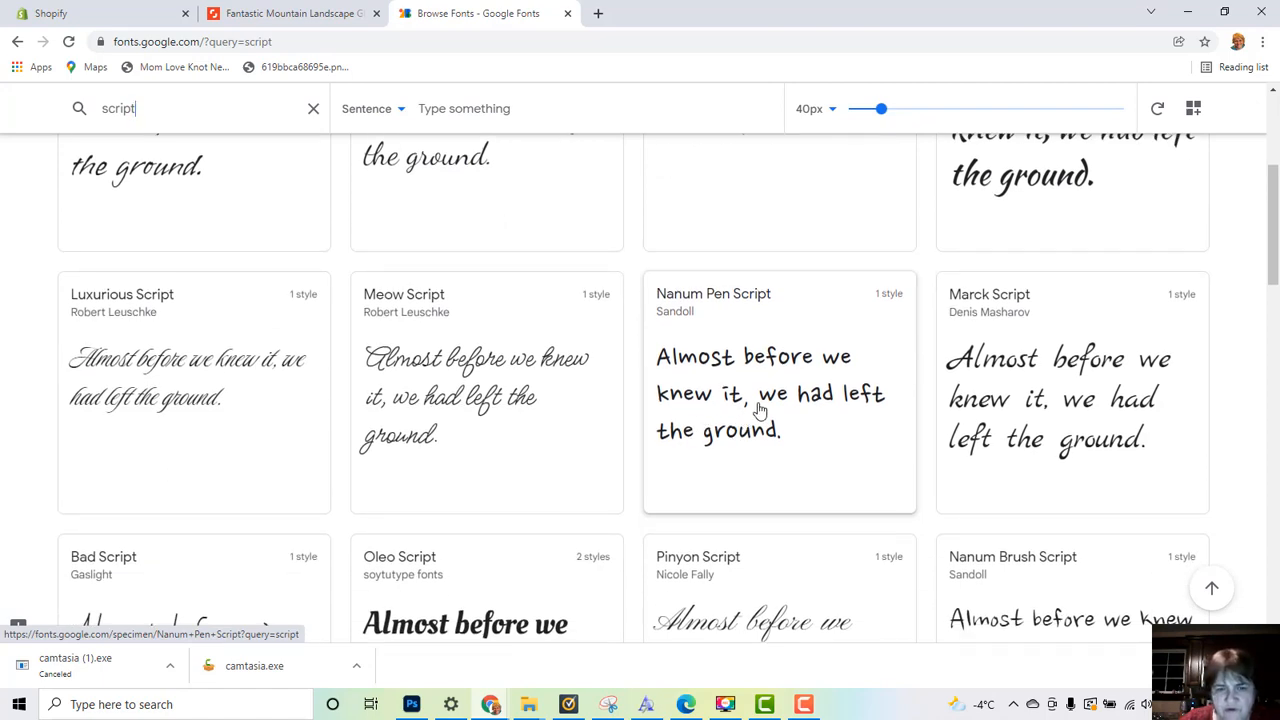
{"action": "scroll", "coordinate": [757, 414], "scroll_direction": "down", "scroll_amount": 2}
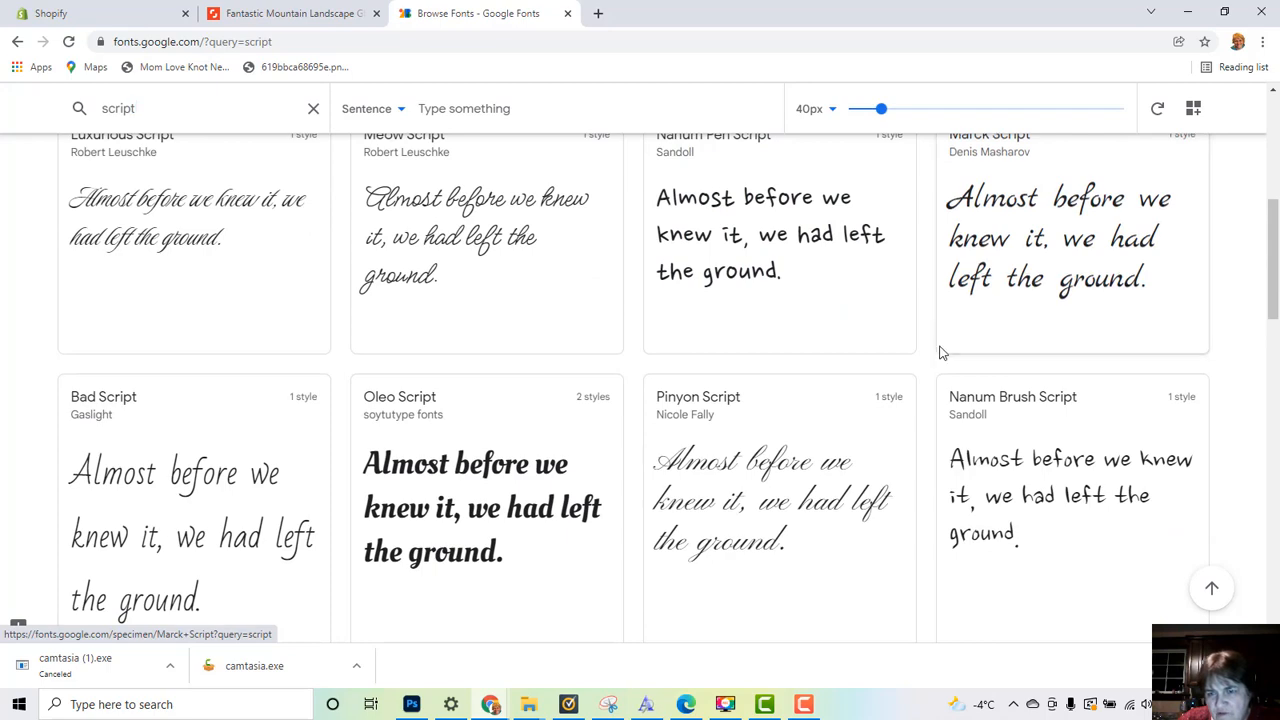
{"action": "scroll", "coordinate": [980, 303], "scroll_direction": "down", "scroll_amount": 1}
{"action": "scroll", "coordinate": [985, 352], "scroll_direction": "down", "scroll_amount": 6}
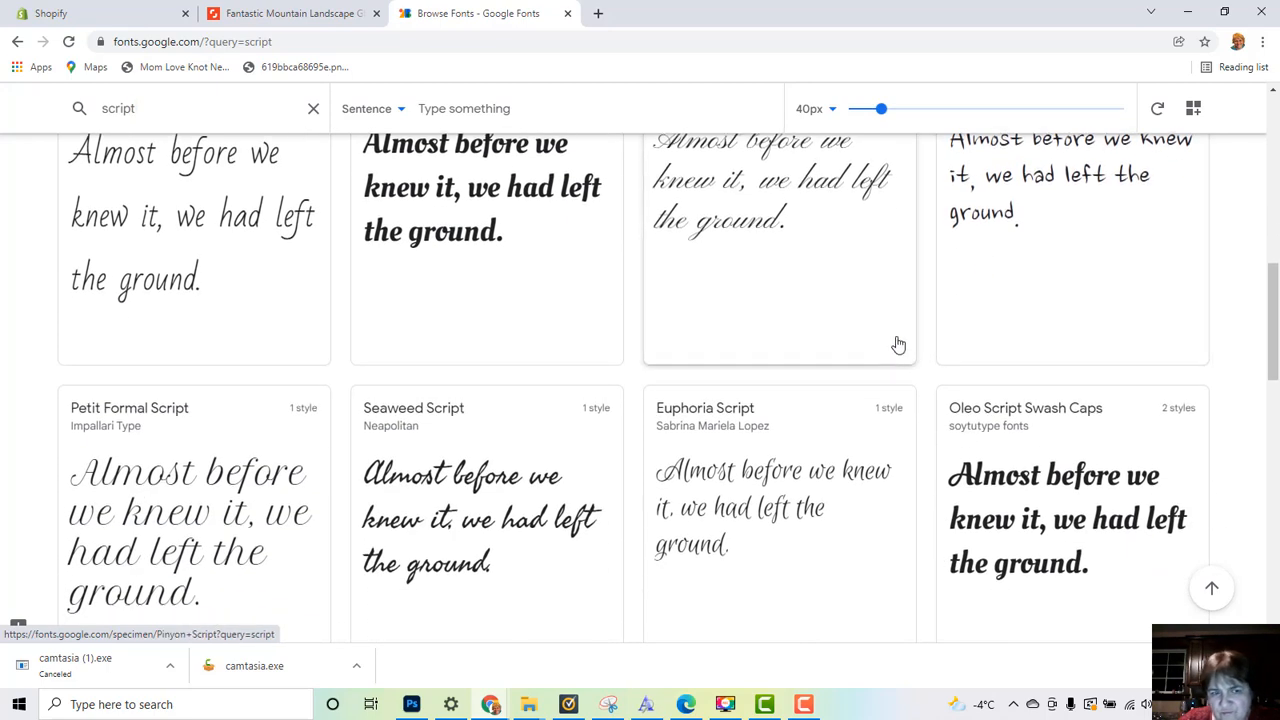
{"action": "scroll", "coordinate": [897, 344], "scroll_direction": "down", "scroll_amount": 3}
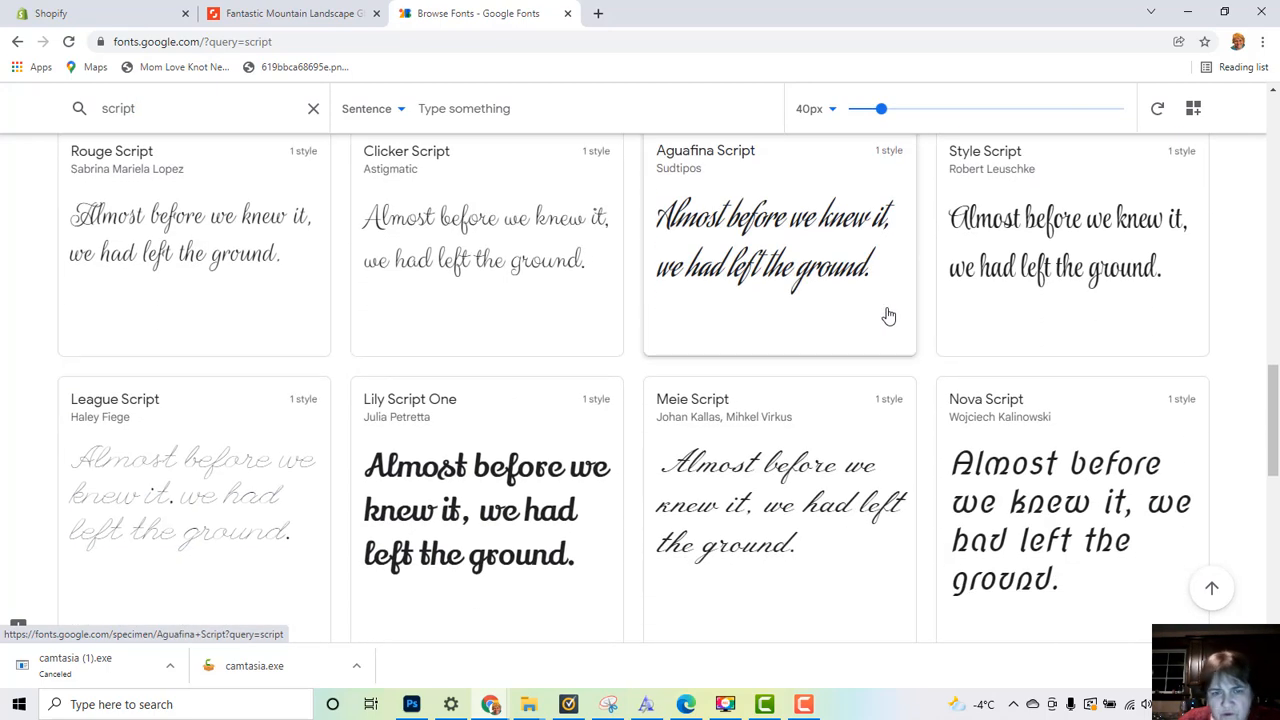
{"action": "scroll", "coordinate": [886, 316], "scroll_direction": "down", "scroll_amount": 3}
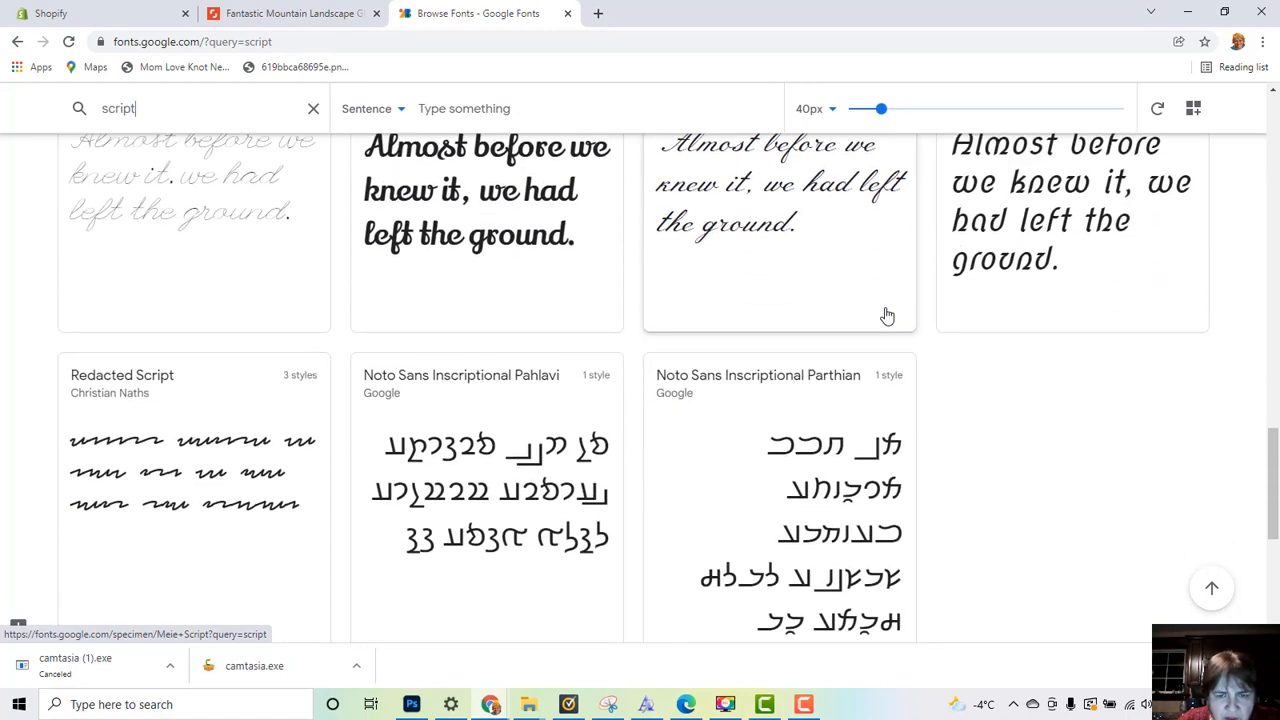
{"action": "scroll", "coordinate": [887, 316], "scroll_direction": "up", "scroll_amount": 18}
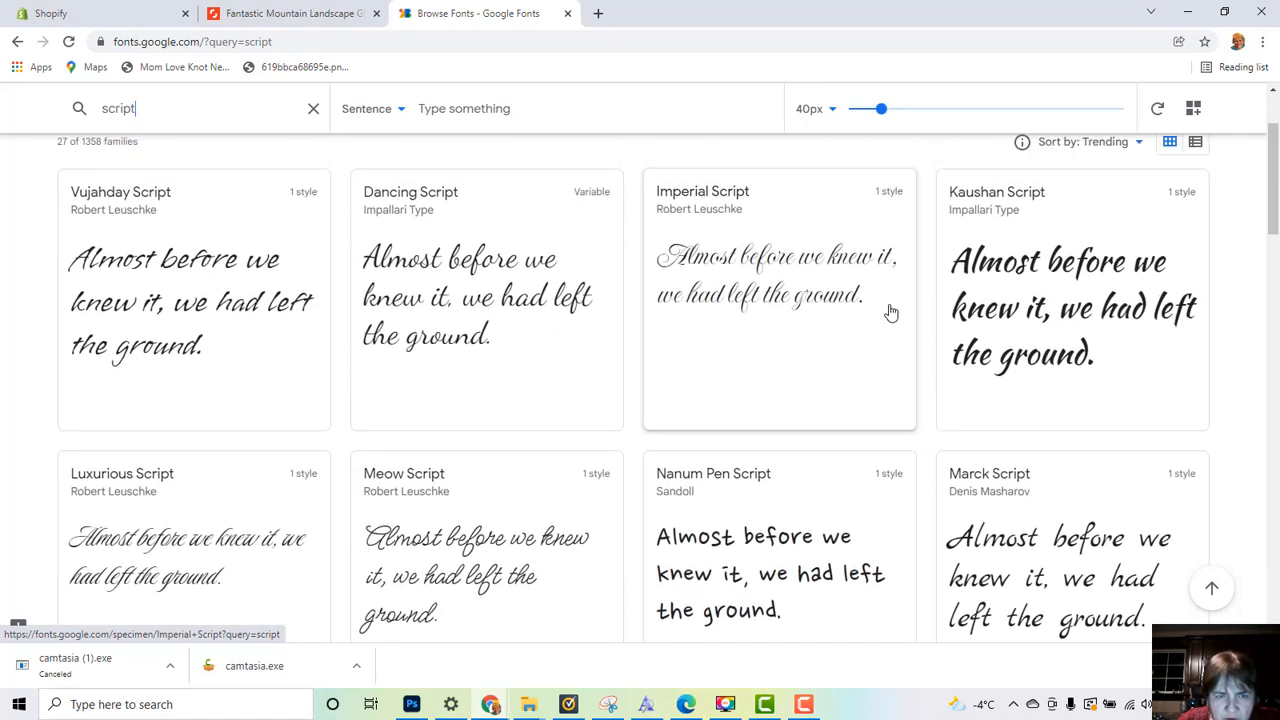
{"action": "scroll", "coordinate": [891, 313], "scroll_direction": "up", "scroll_amount": 2}
{"action": "scroll", "coordinate": [890, 311], "scroll_direction": "down", "scroll_amount": 1}
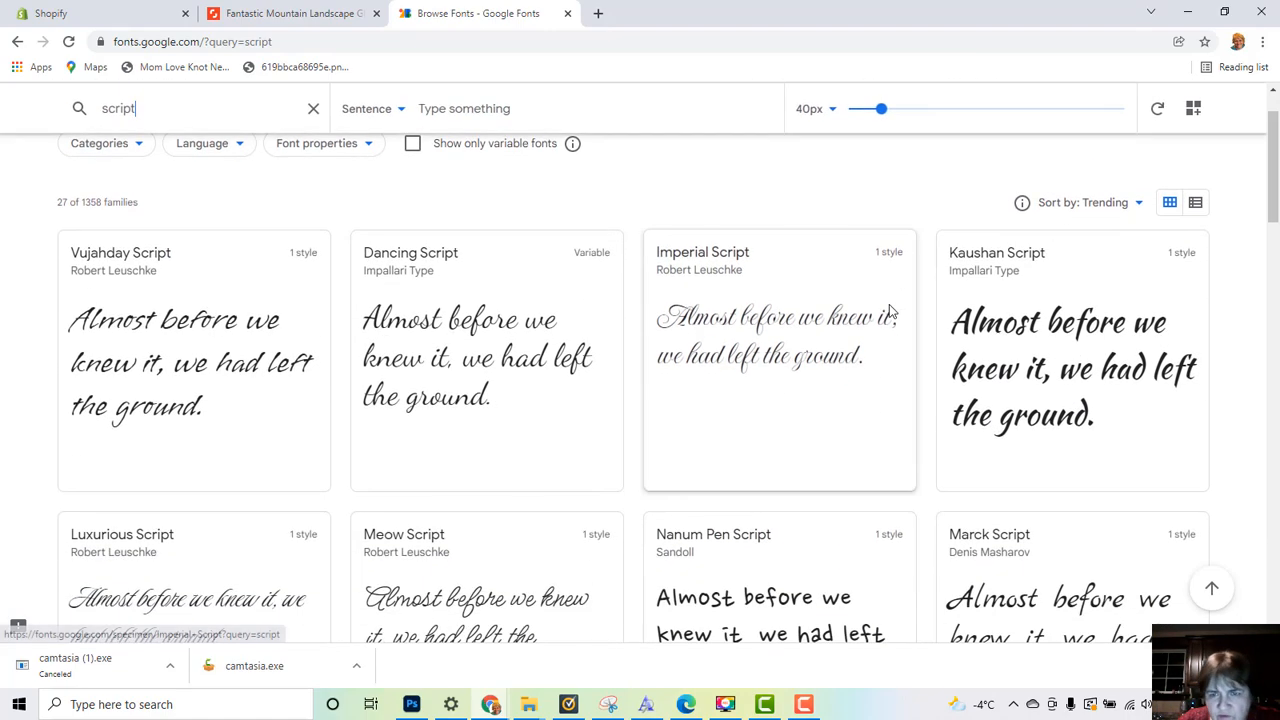
Step: Replace the font search term with "caveat" and view the matching Caveat font samples
{"action": "scroll", "coordinate": [890, 311], "scroll_direction": "up", "scroll_amount": 1}
{"action": "left_click_drag", "start_coordinate": [183, 166], "coordinate": [104, 168]}
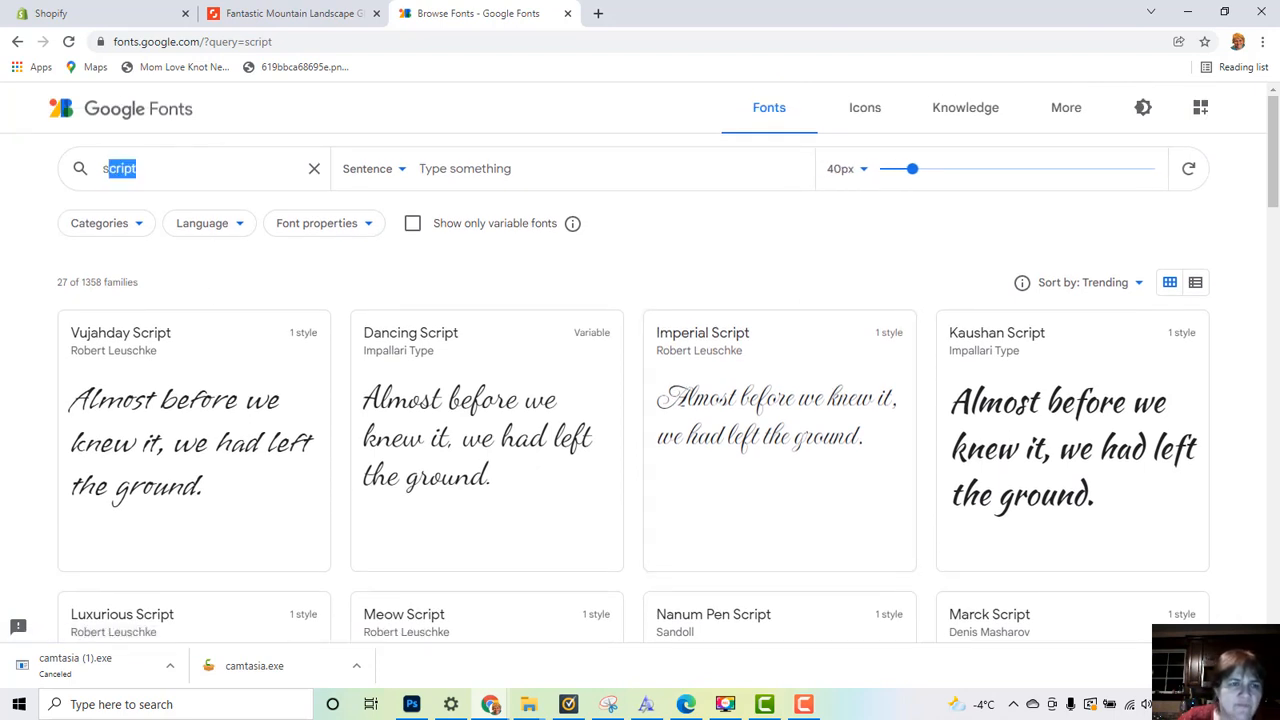
{"action": "type", "text": "caveat"}
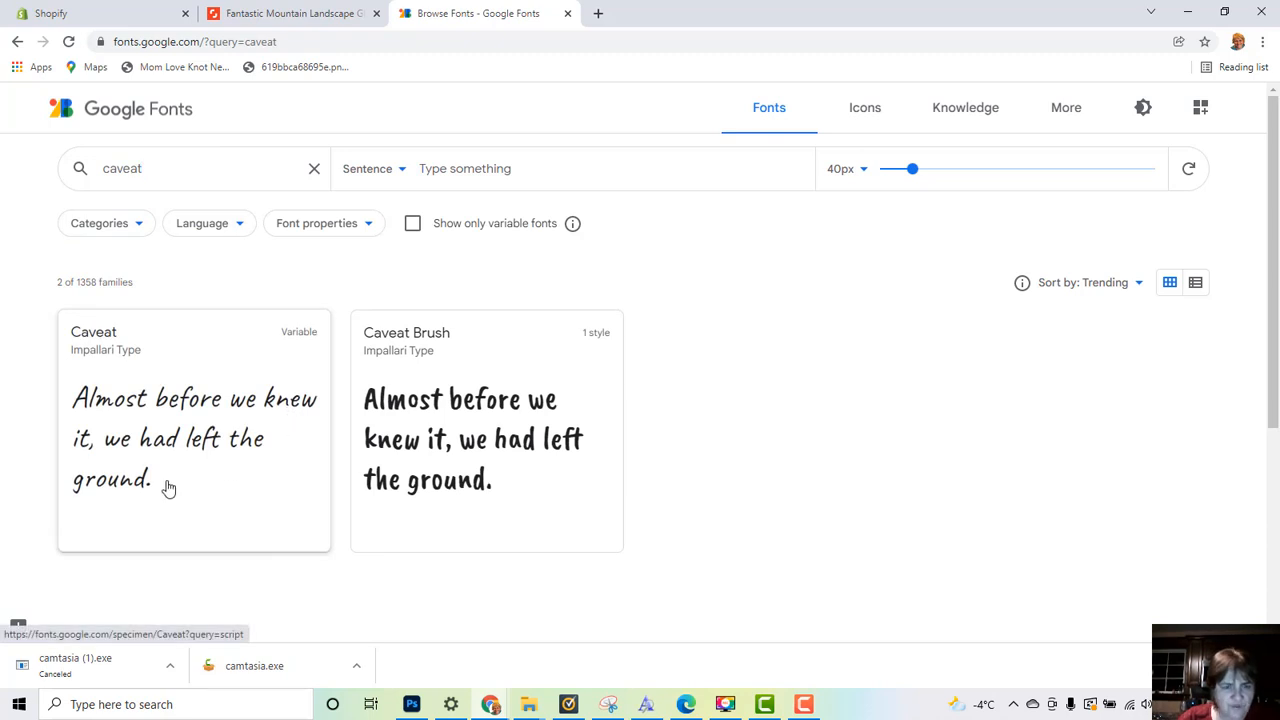
{"action": "scroll", "coordinate": [330, 380], "scroll_direction": "down", "scroll_amount": 1}
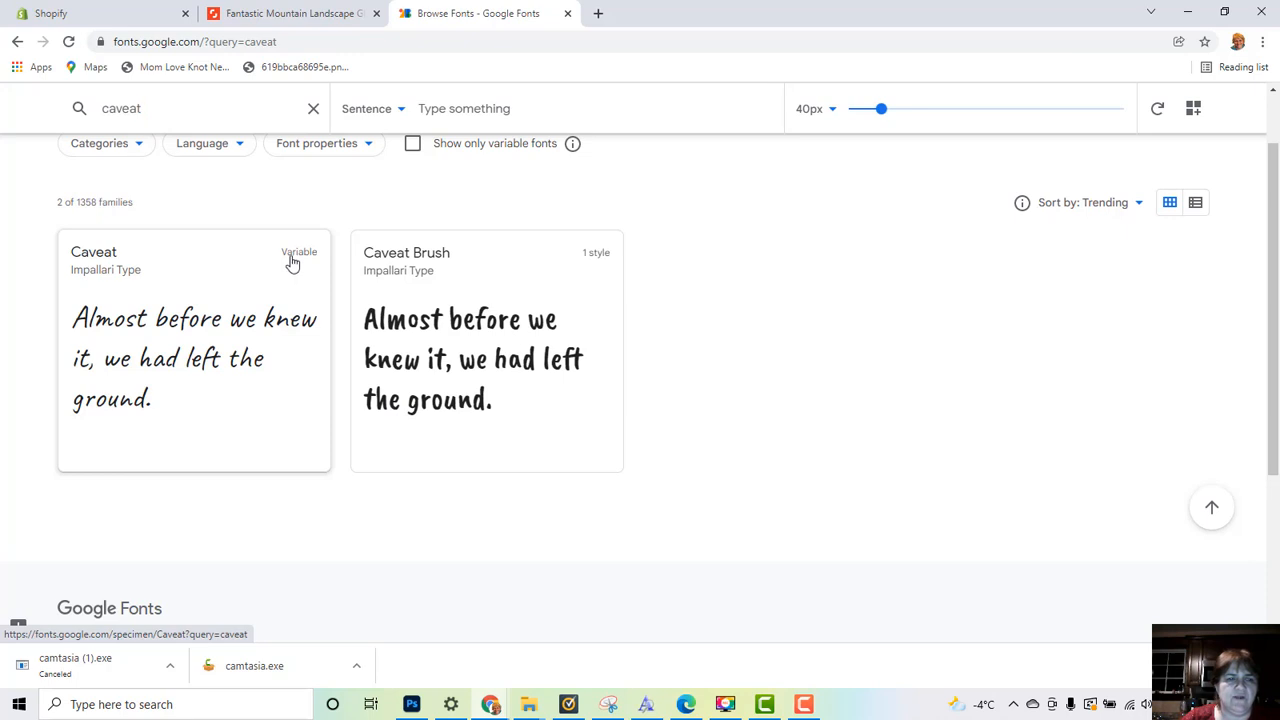
Step: Switch to Photoshop and check the font and size settings of the 2022 text and the family name text
{"action": "left_click", "coordinate": [411, 704]}
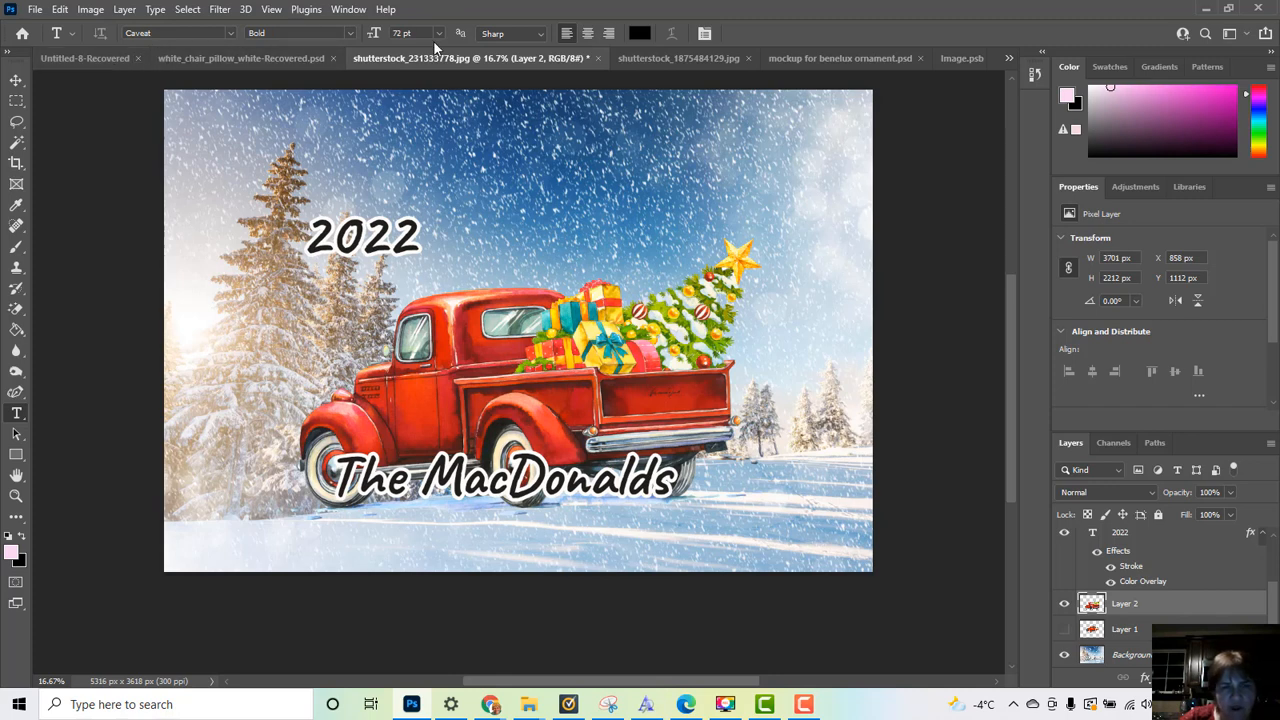
{"action": "left_click", "coordinate": [360, 232]}
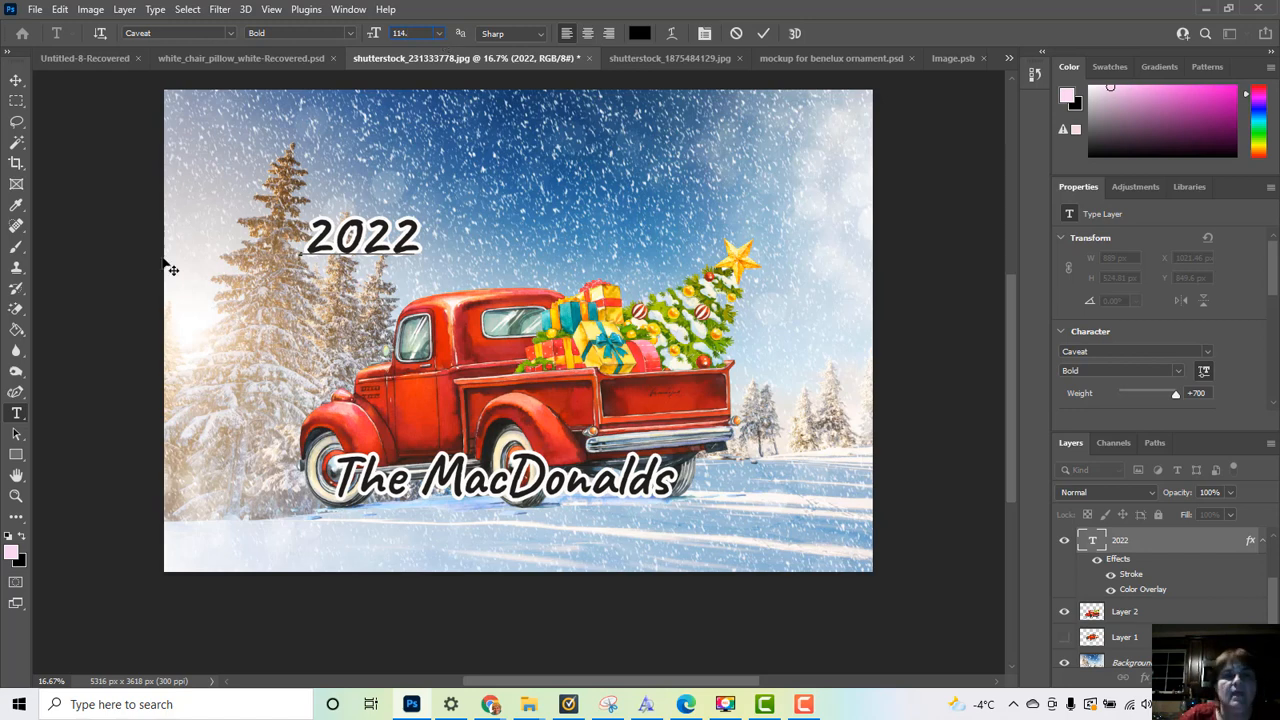
{"action": "left_click", "coordinate": [107, 246]}
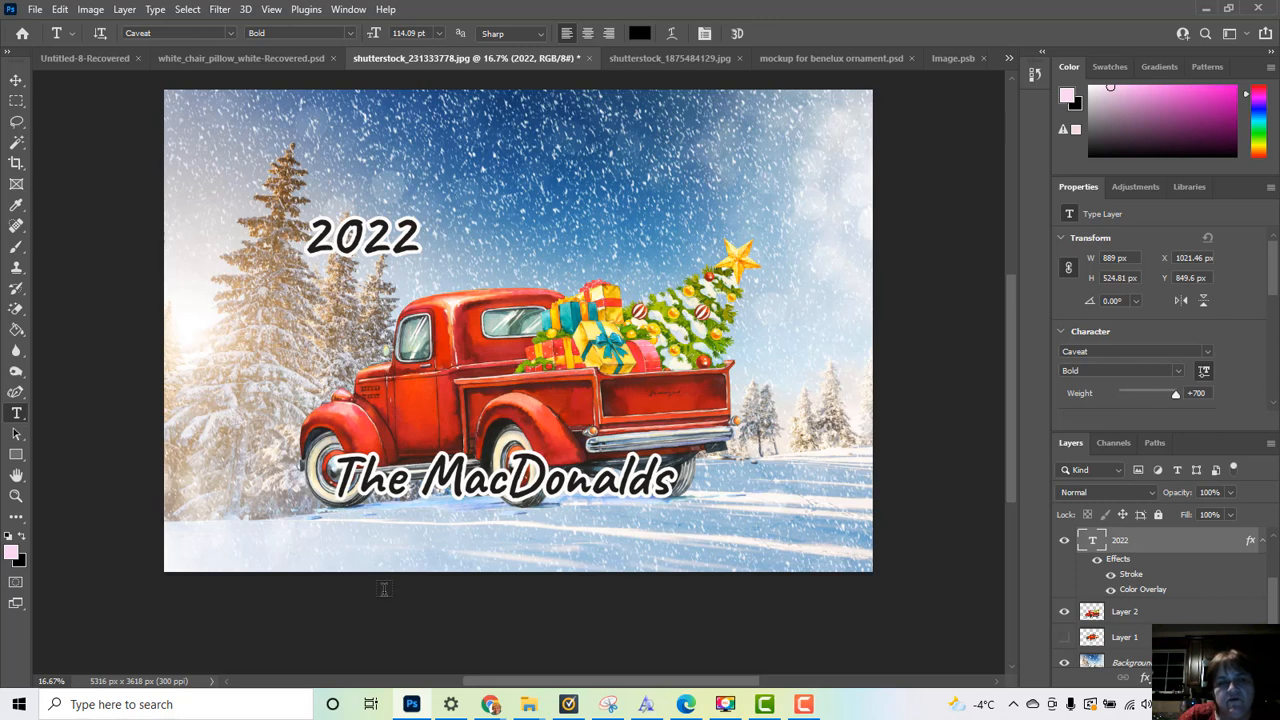
{"action": "left_click", "coordinate": [412, 481]}
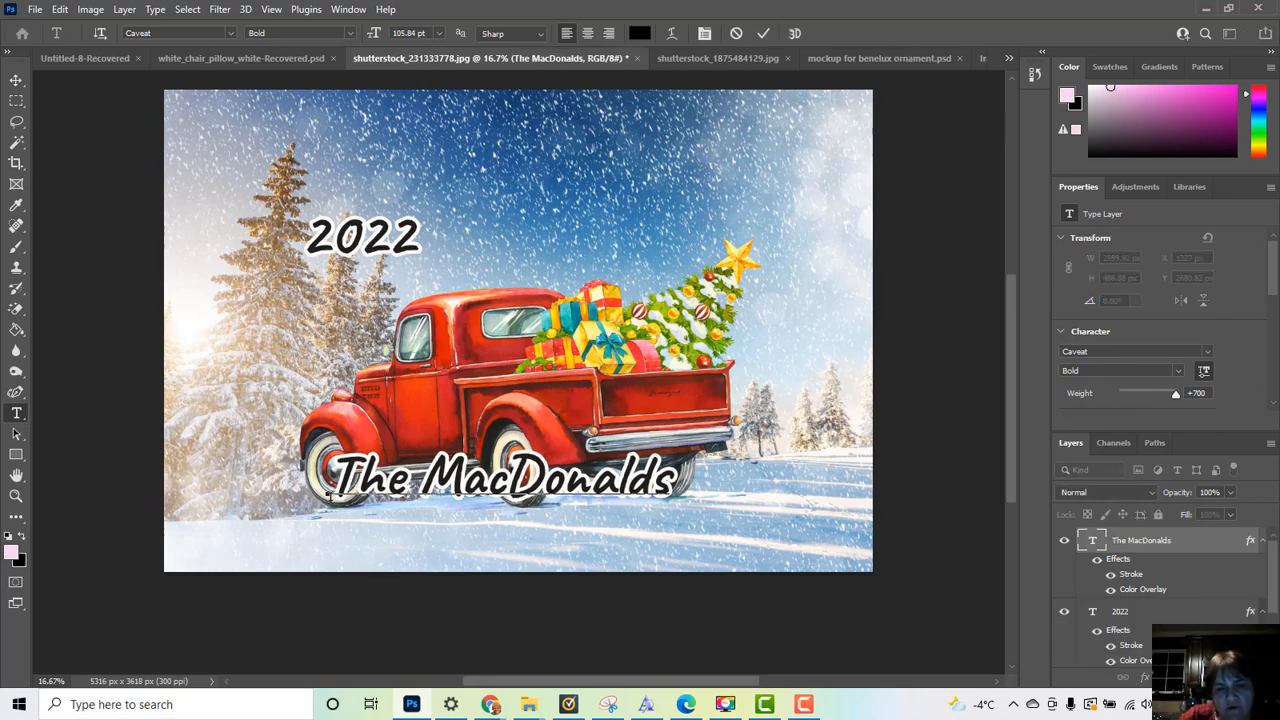
{"action": "left_click_drag", "start_coordinate": [330, 478], "coordinate": [668, 432]}
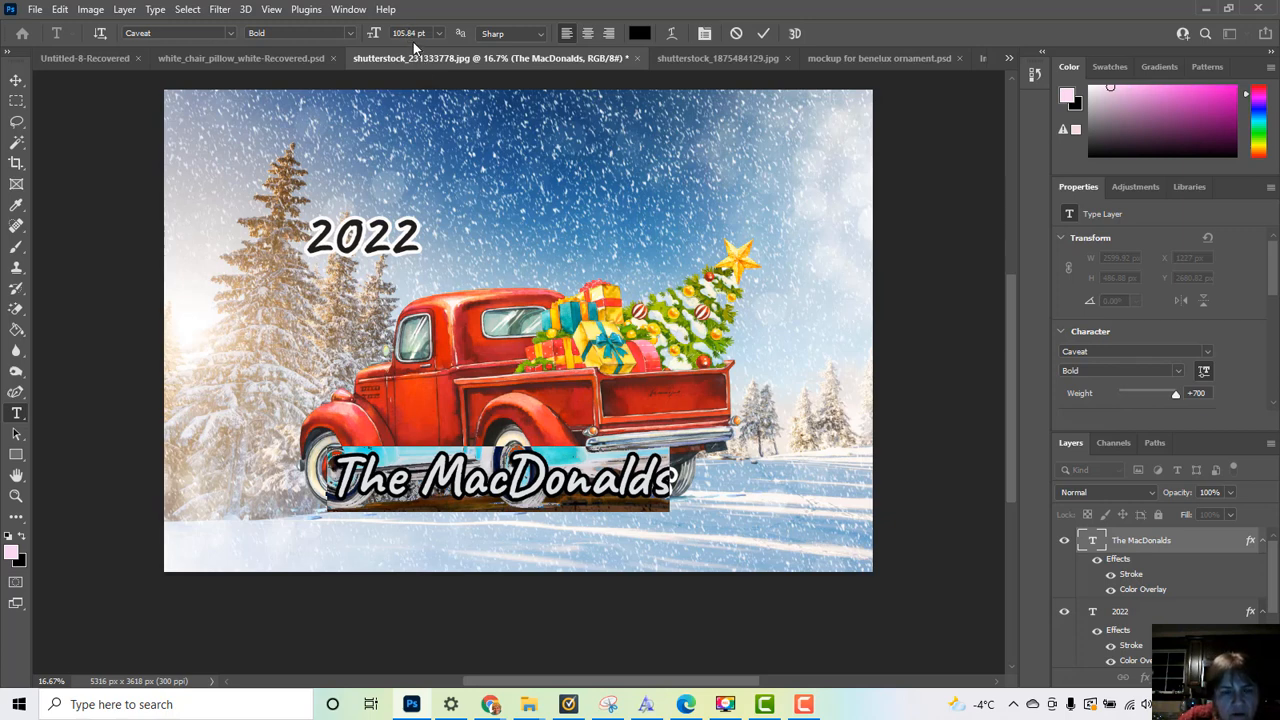
Step: Scale the family name text to 115.62% with Free Transform and position it across the truck's wheels at the snow line
{"action": "left_click", "coordinate": [16, 82]}
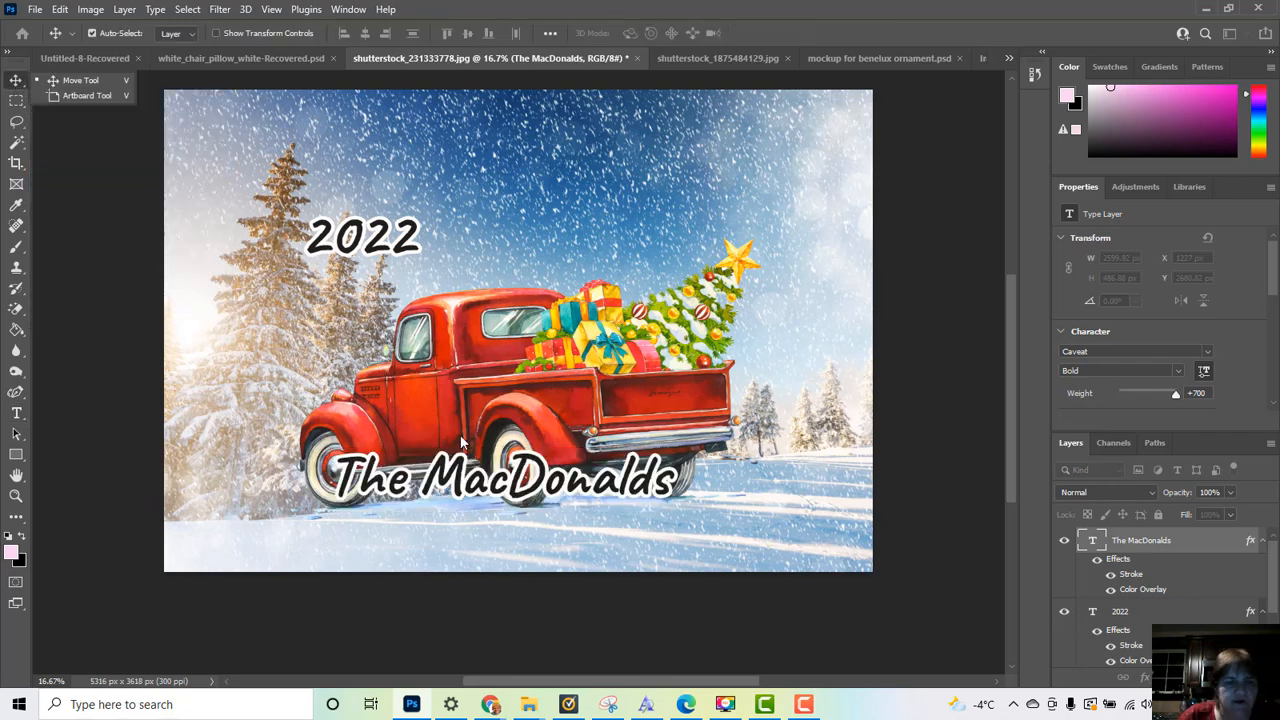
{"action": "left_click", "coordinate": [481, 481]}
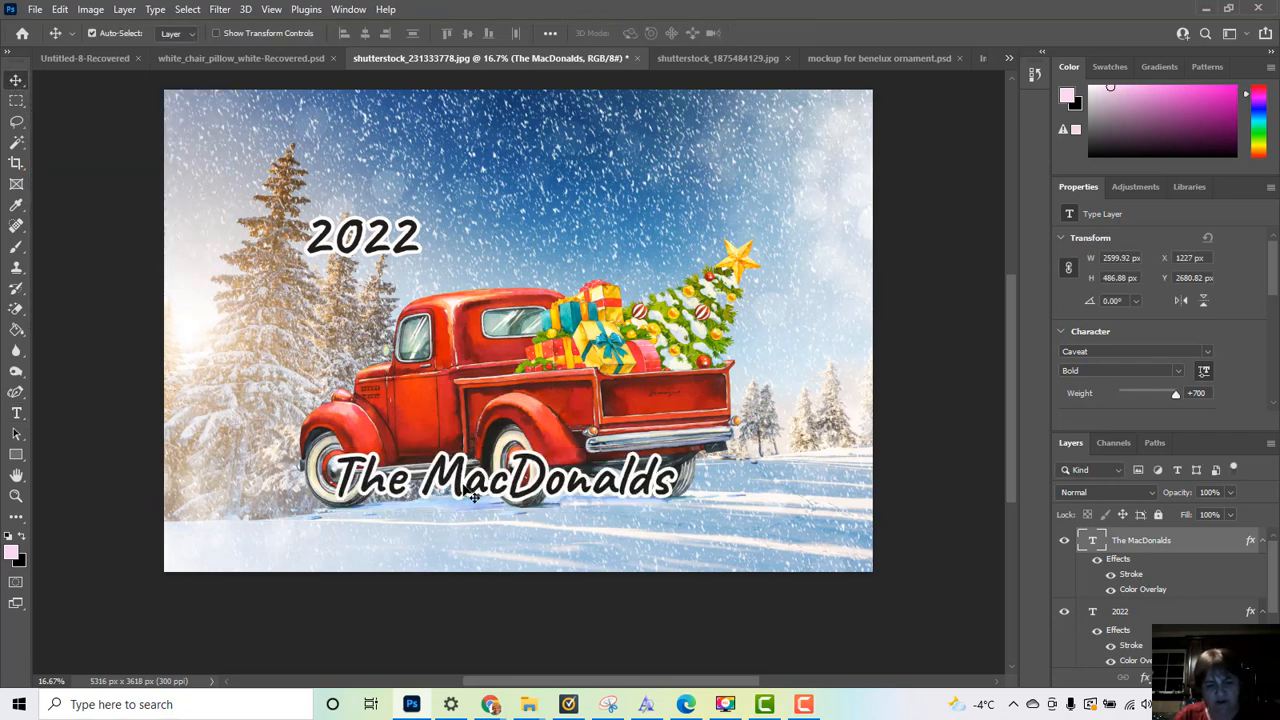
{"action": "key", "text": "ctrl+t"}
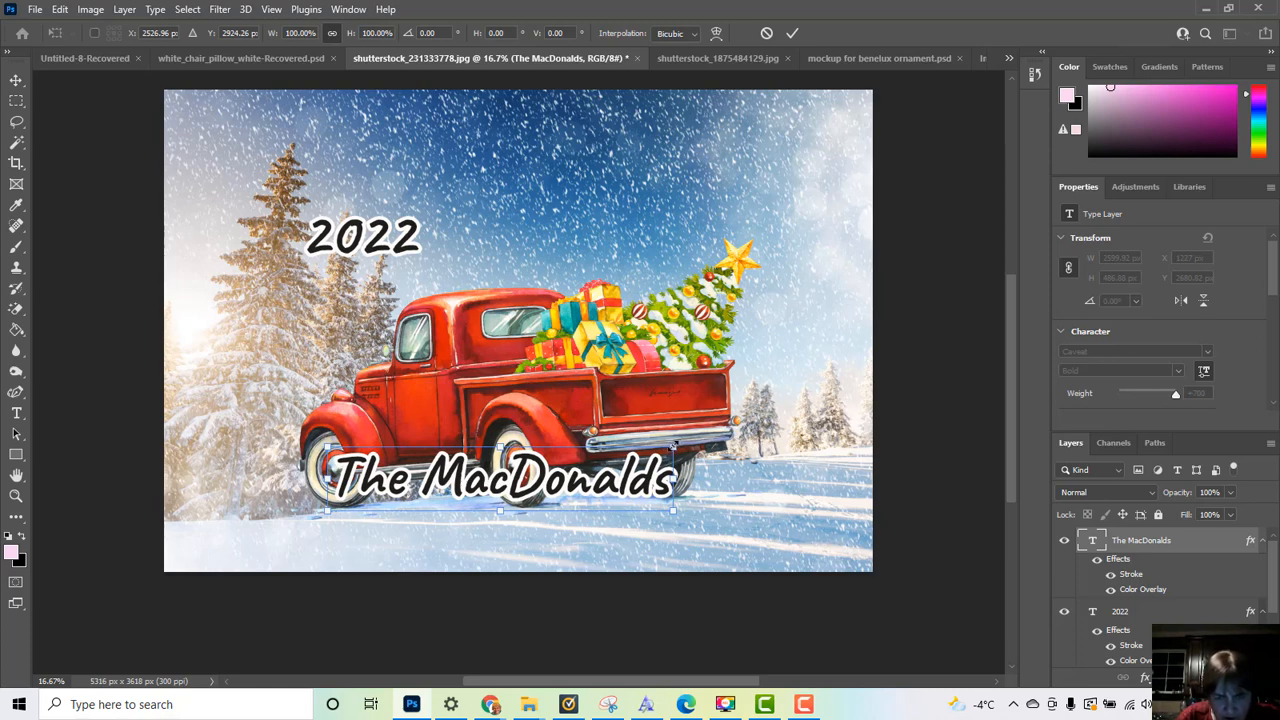
{"action": "left_click_drag", "start_coordinate": [675, 446], "coordinate": [806, 372]}
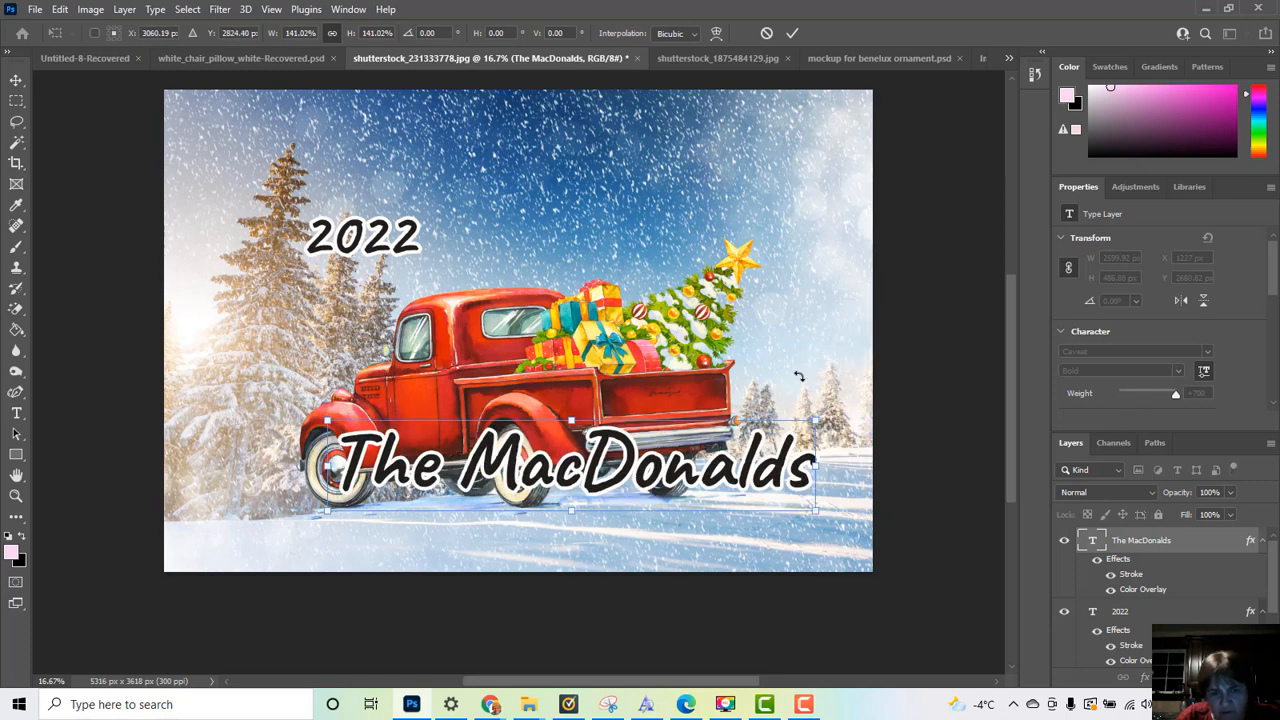
{"action": "left_click_drag", "start_coordinate": [647, 490], "coordinate": [590, 508]}
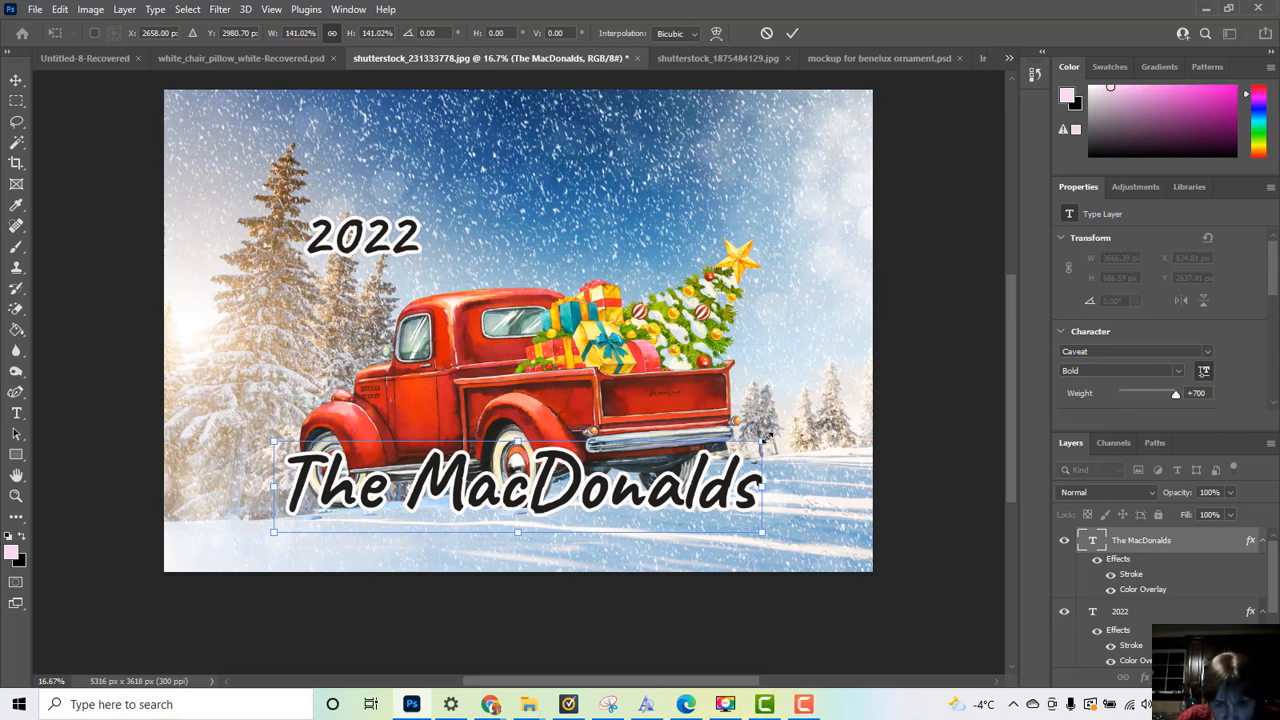
{"action": "left_click_drag", "start_coordinate": [762, 441], "coordinate": [694, 453]}
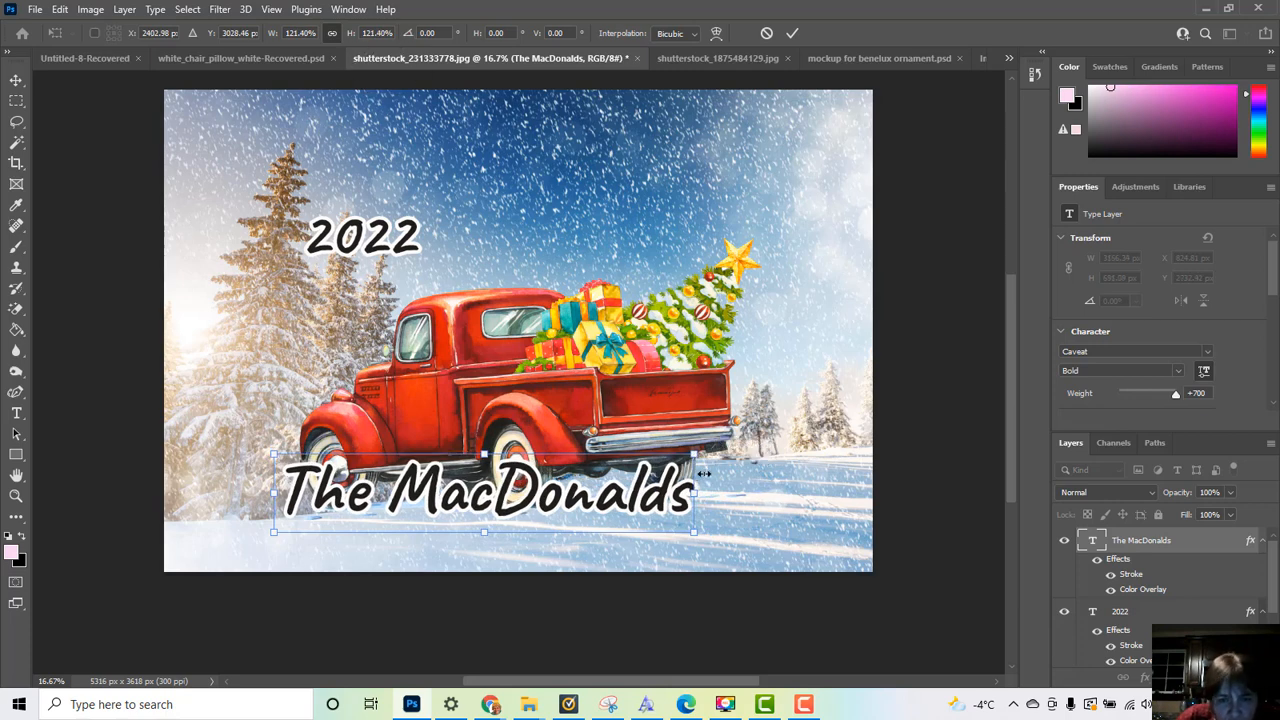
{"action": "left_click_drag", "start_coordinate": [694, 453], "coordinate": [674, 458]}
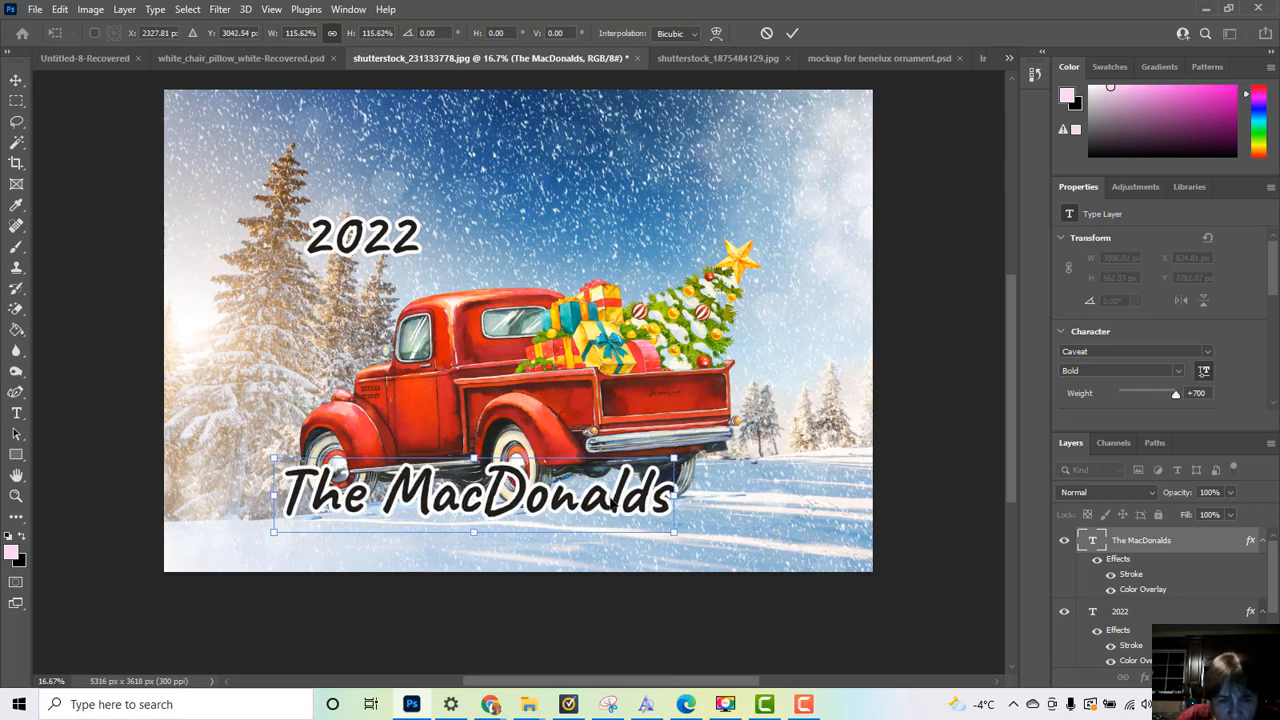
{"action": "left_click_drag", "start_coordinate": [604, 503], "coordinate": [654, 492]}
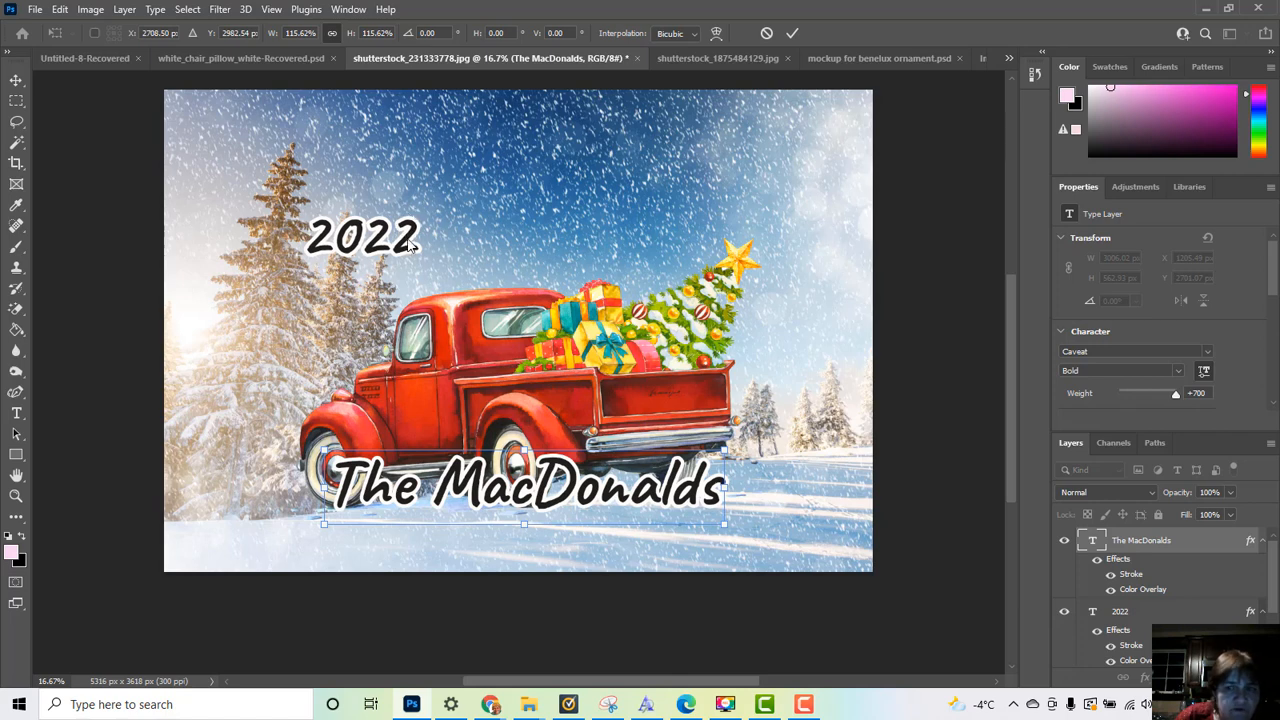
Step: Open the Stroke settings in the 2022 text layer's style, checking the text with the stroke off and on
{"action": "scroll", "coordinate": [1189, 576], "scroll_direction": "down", "scroll_amount": 3}
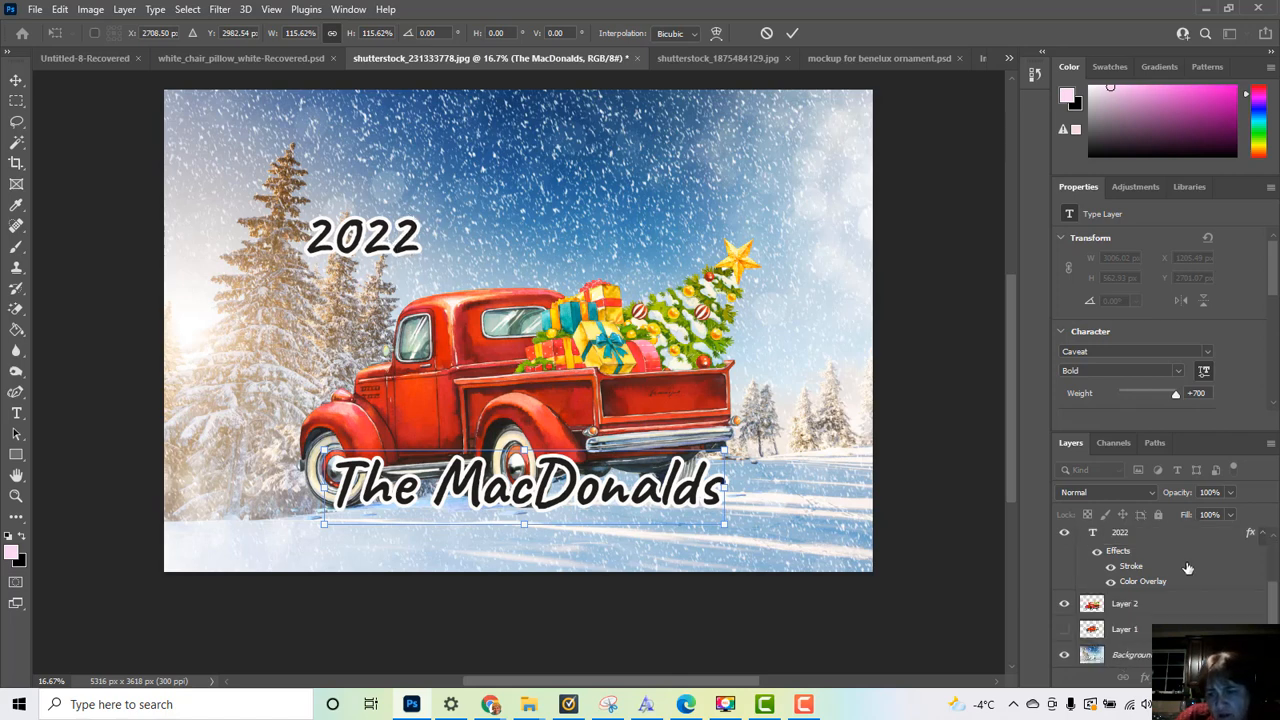
{"action": "scroll", "coordinate": [1190, 562], "scroll_direction": "up", "scroll_amount": 3}
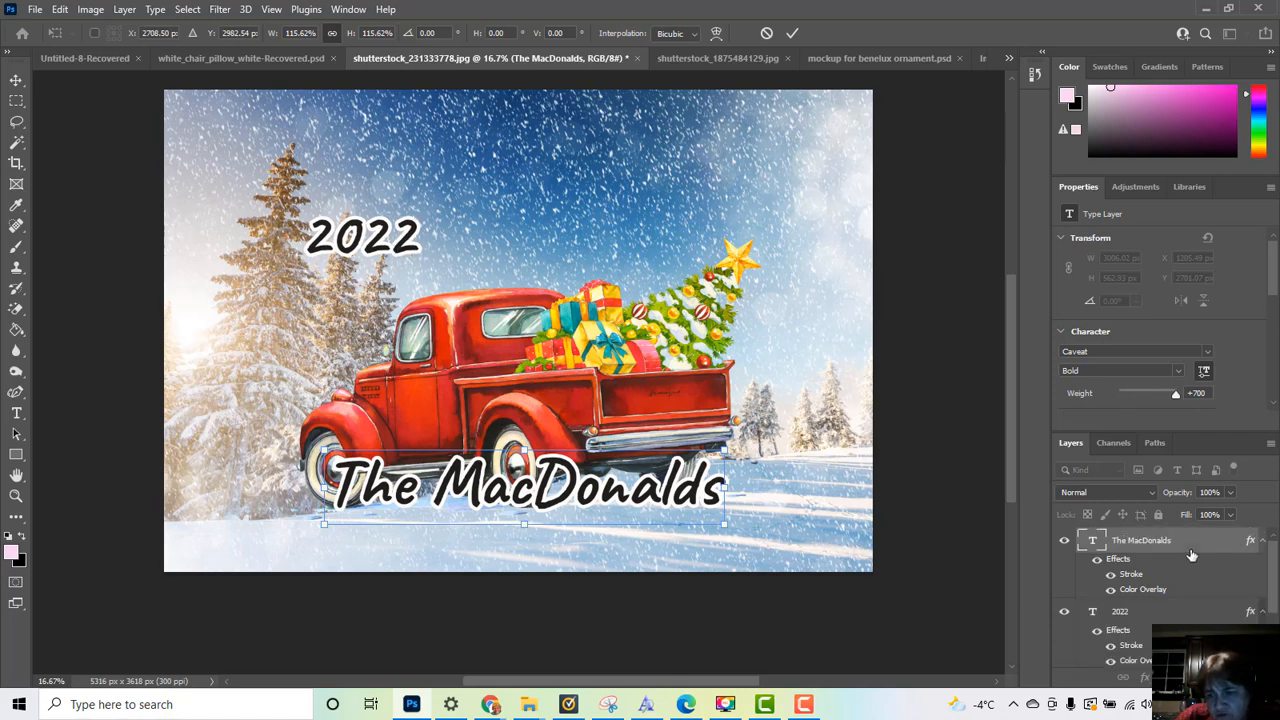
{"action": "left_click", "coordinate": [1152, 612]}
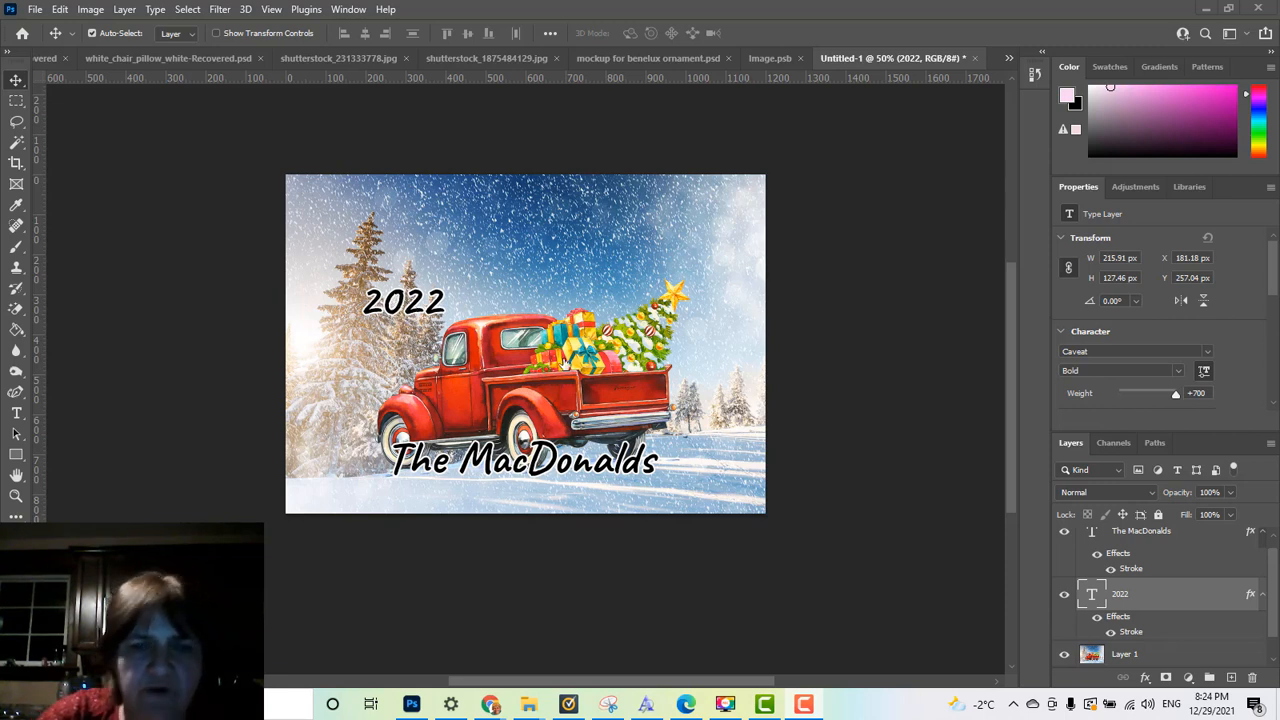
{"action": "double_click", "coordinate": [1205, 603]}
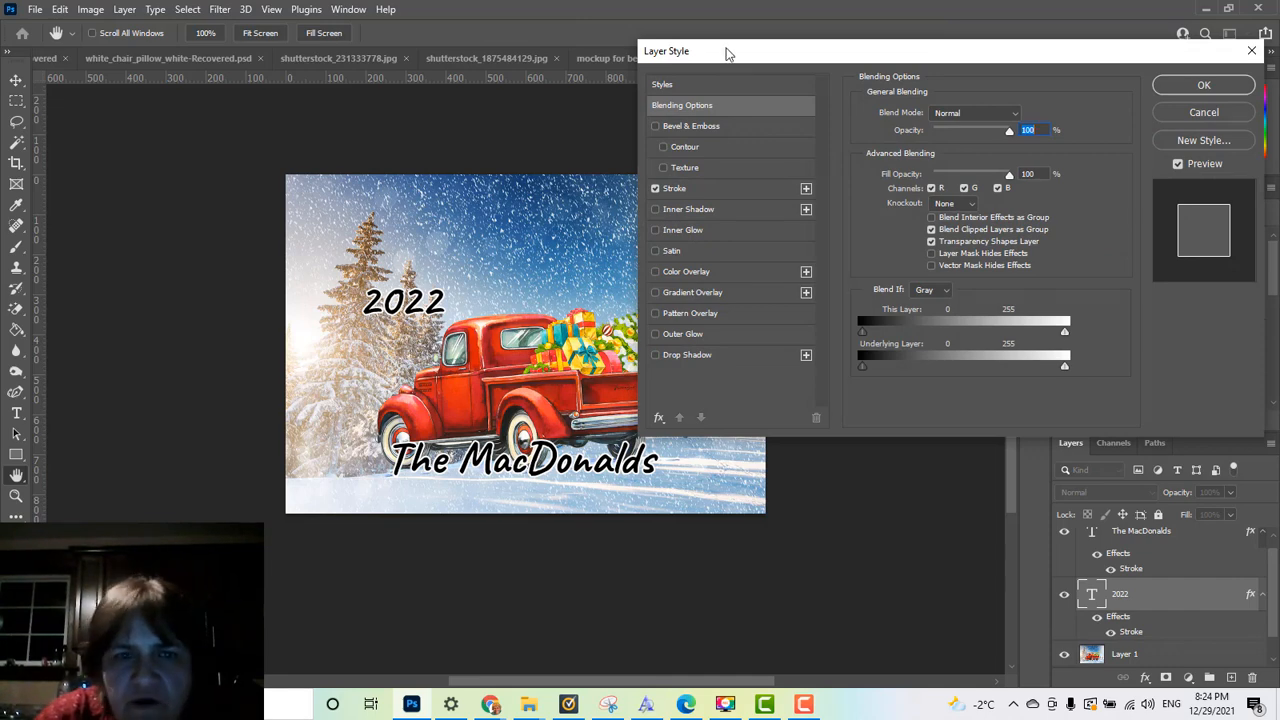
{"action": "left_click_drag", "start_coordinate": [731, 52], "coordinate": [771, 84]}
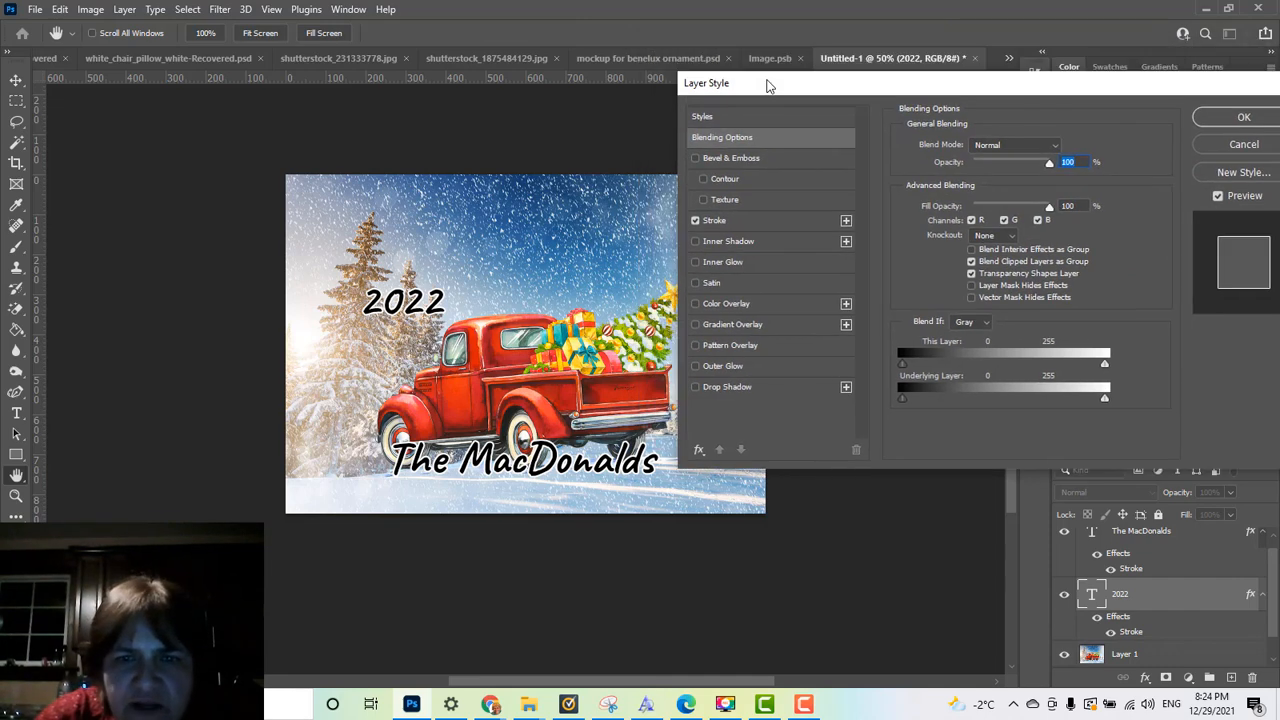
{"action": "left_click", "coordinate": [696, 221]}
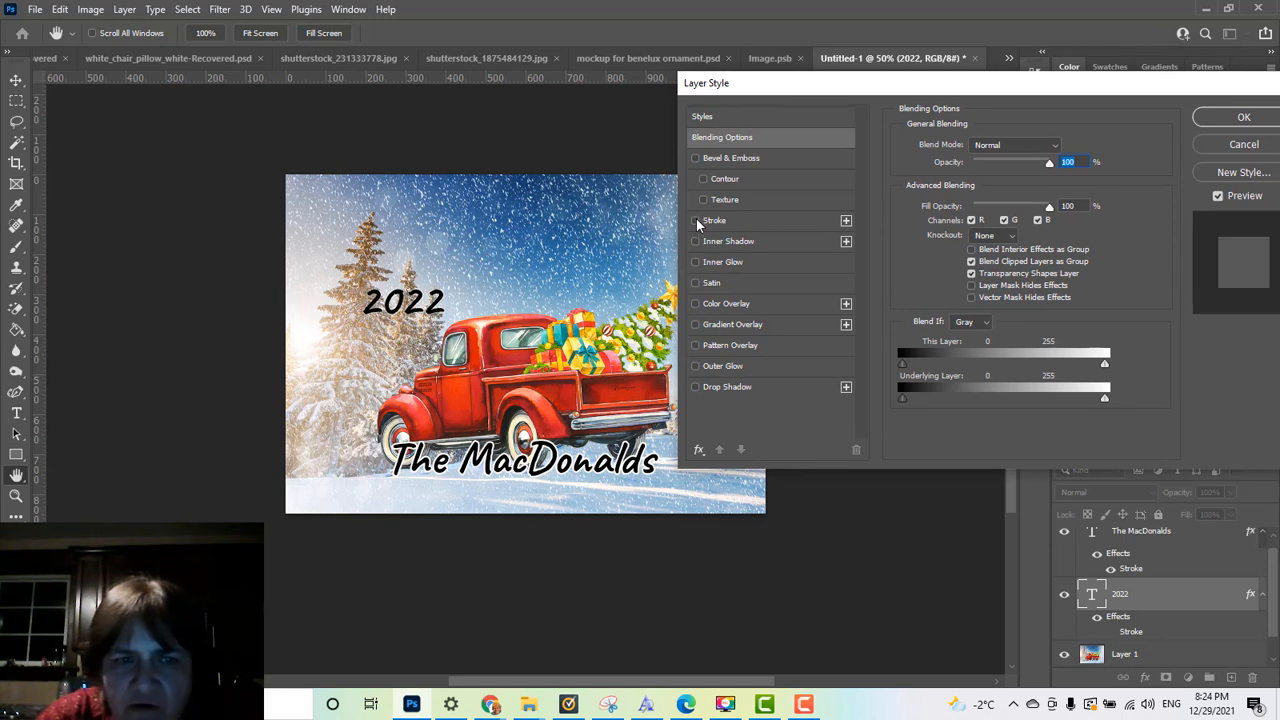
{"action": "left_click", "coordinate": [696, 221]}
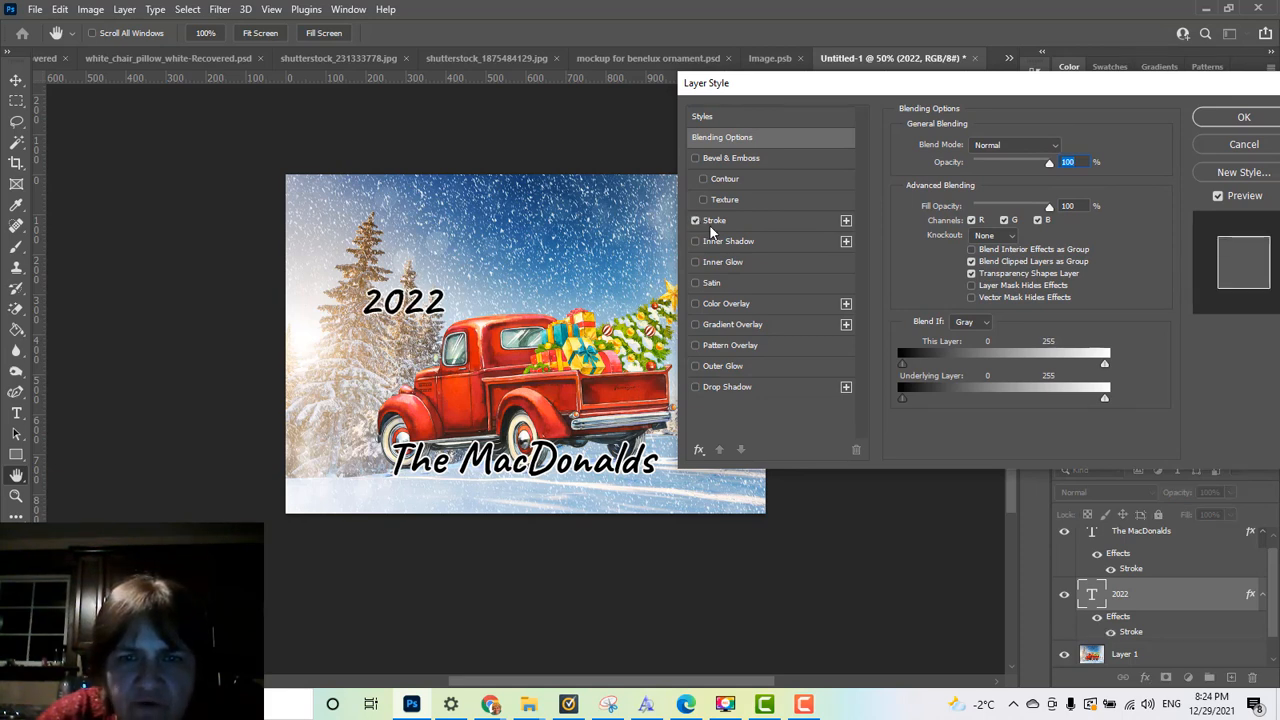
{"action": "left_click", "coordinate": [714, 221]}
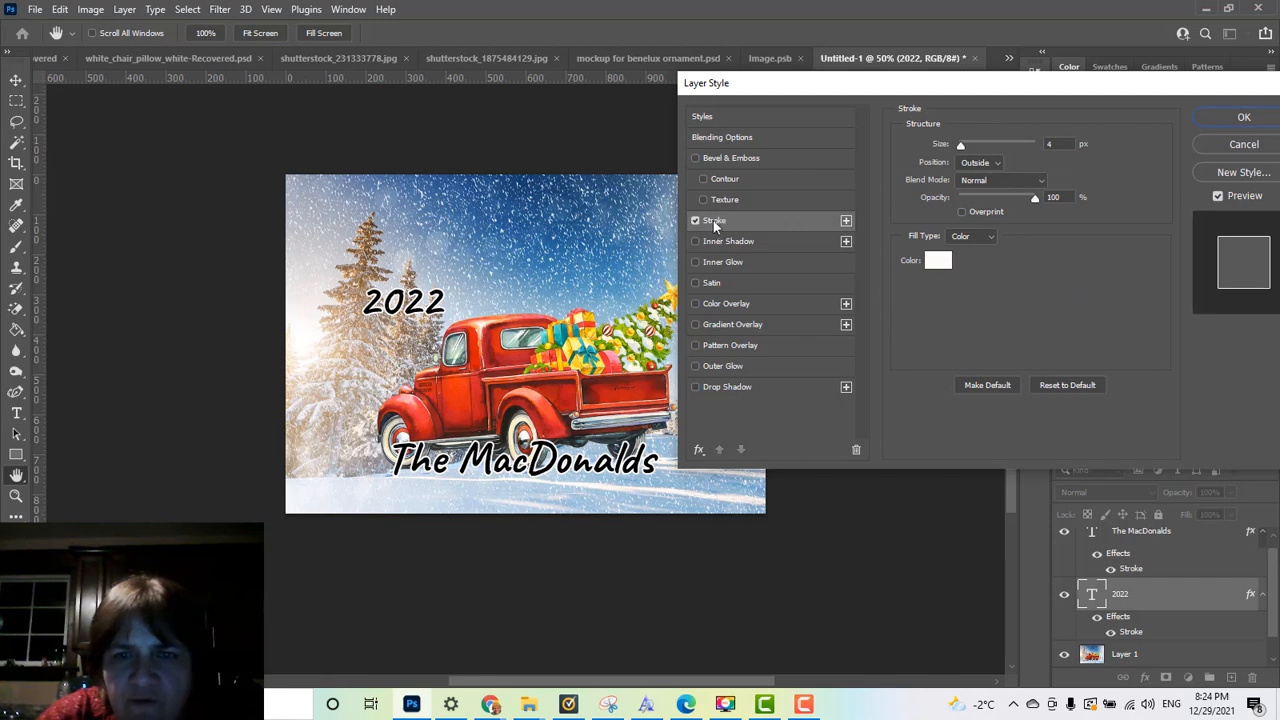
{"action": "left_click_drag", "start_coordinate": [1013, 88], "coordinate": [956, 59]}
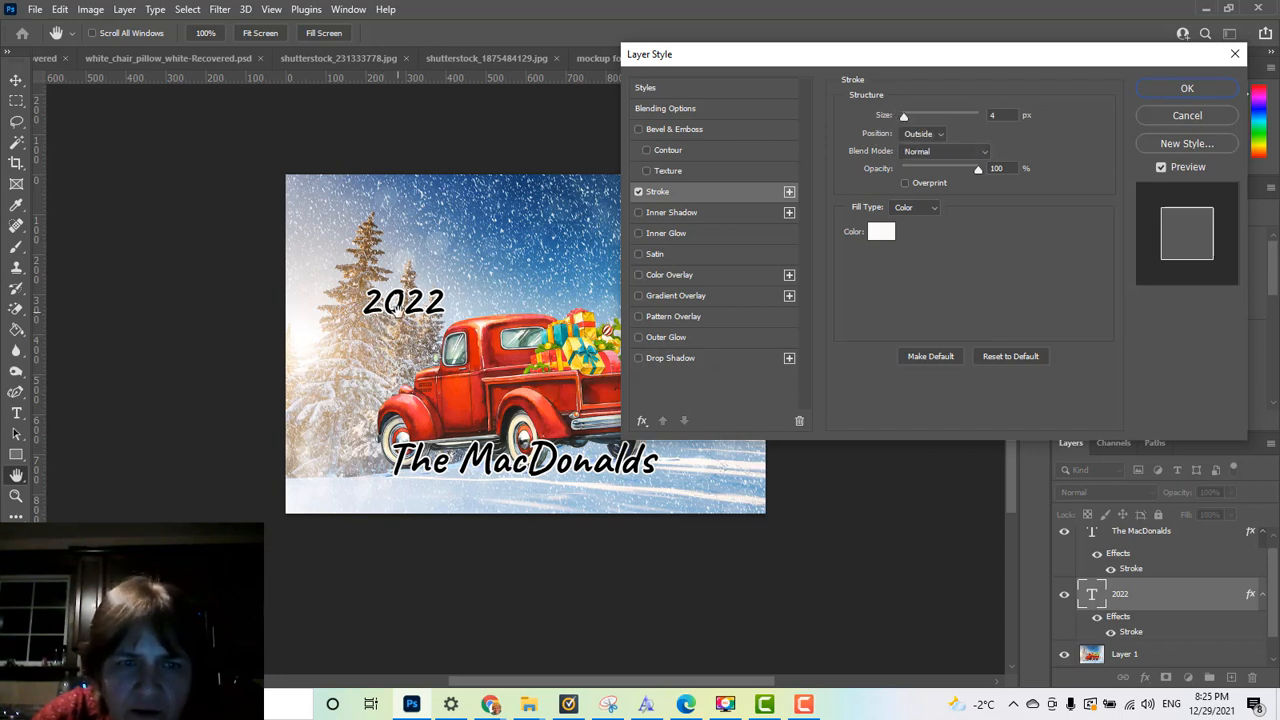
Step: Compare thinner and thicker outlines on the 2022 text, ending with a stroke size of 6 px
{"action": "left_click_drag", "start_coordinate": [904, 116], "coordinate": [907, 118]}
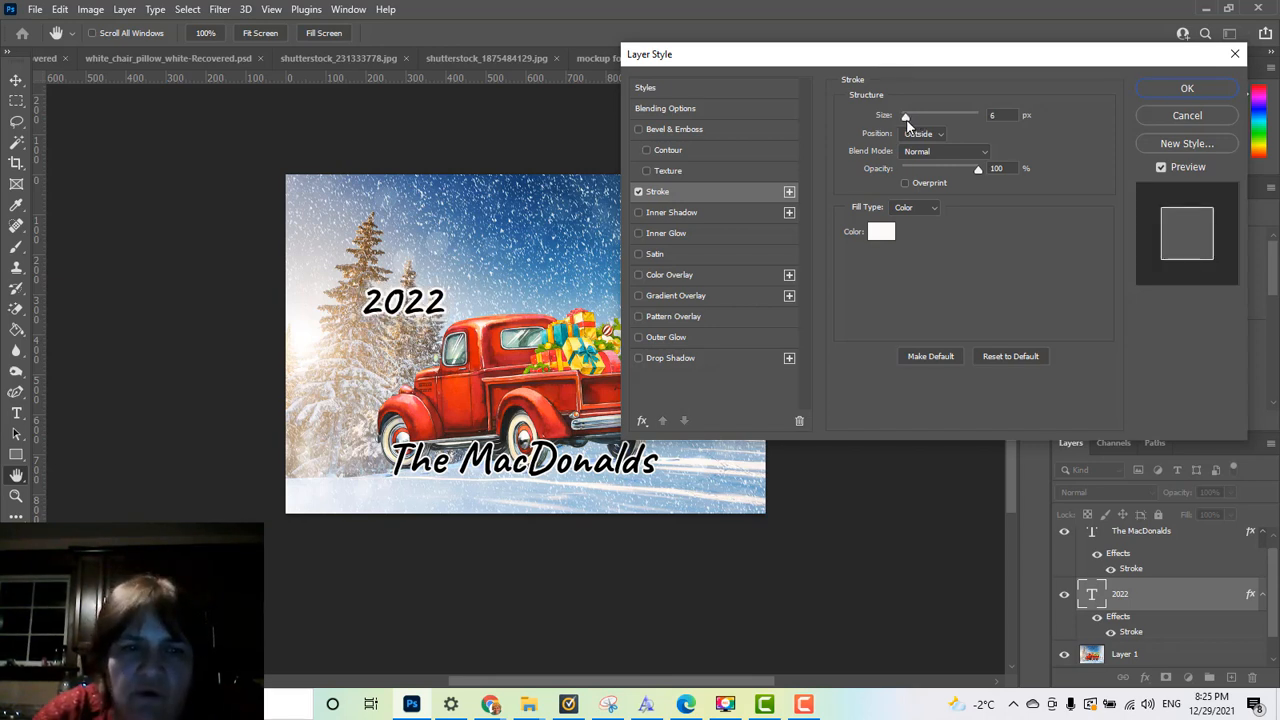
{"action": "left_click_drag", "start_coordinate": [907, 120], "coordinate": [903, 119]}
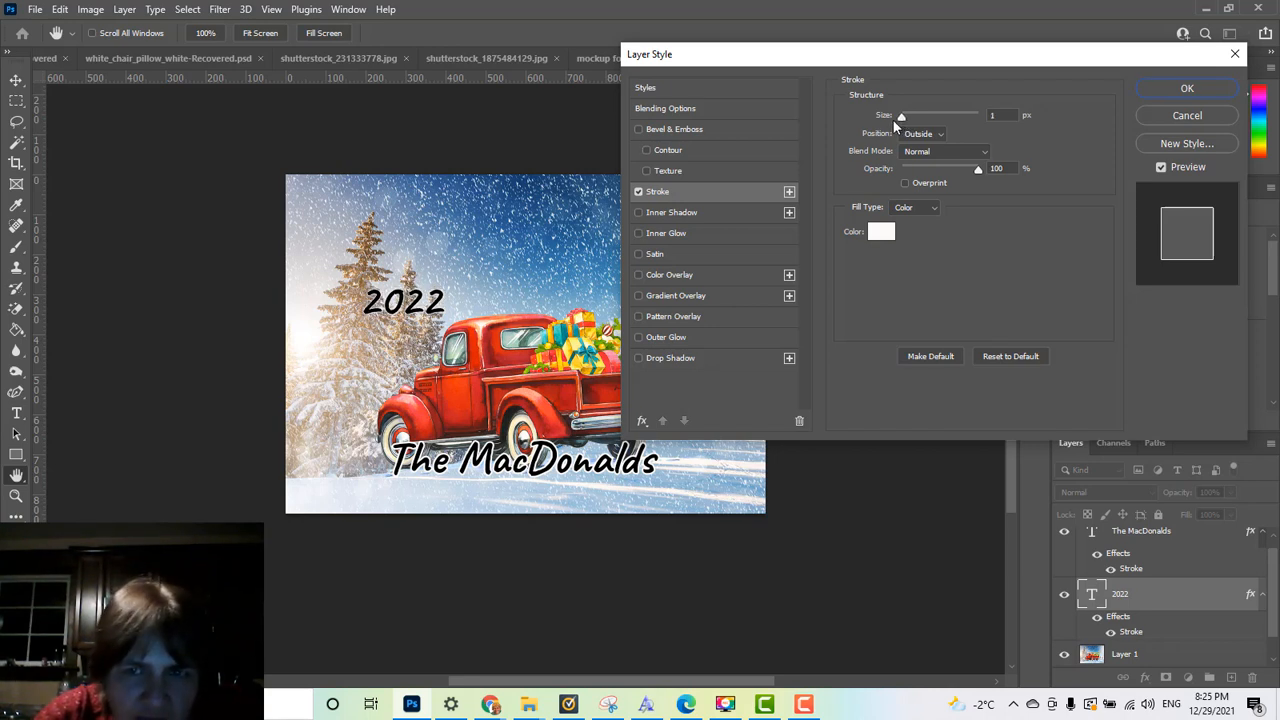
{"action": "left_click", "coordinate": [882, 117]}
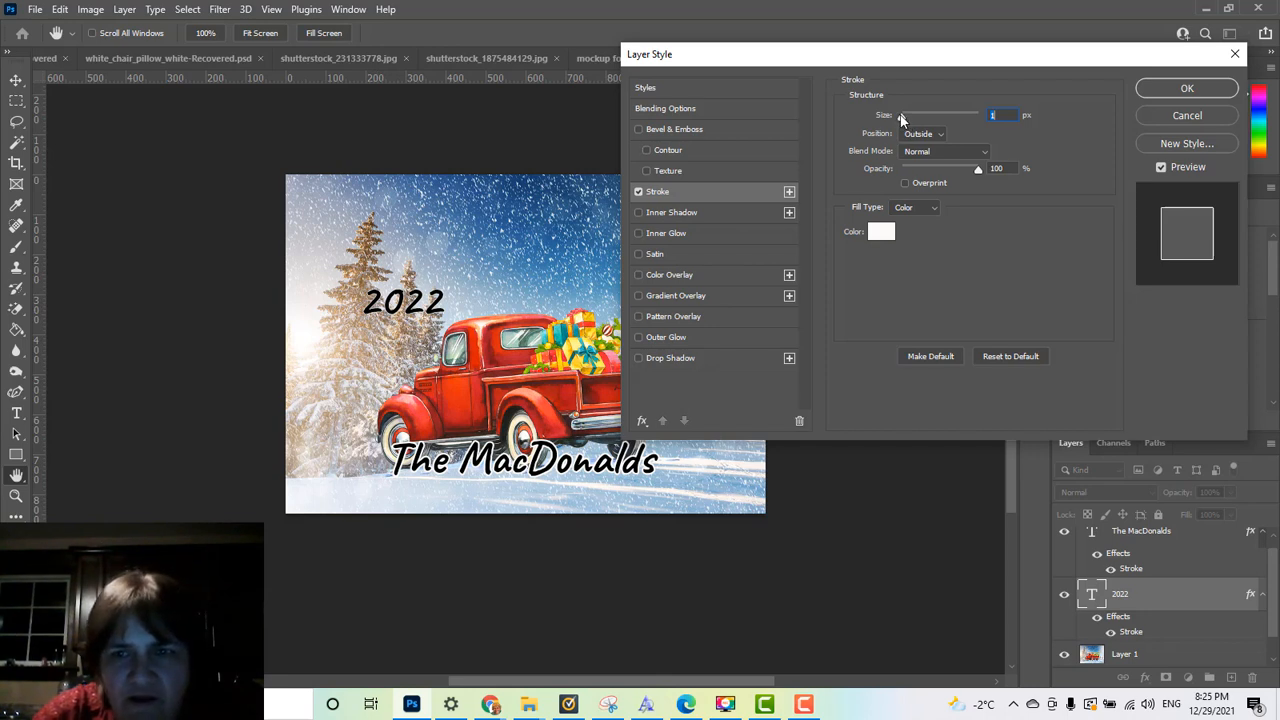
{"action": "left_click_drag", "start_coordinate": [900, 118], "coordinate": [908, 119]}
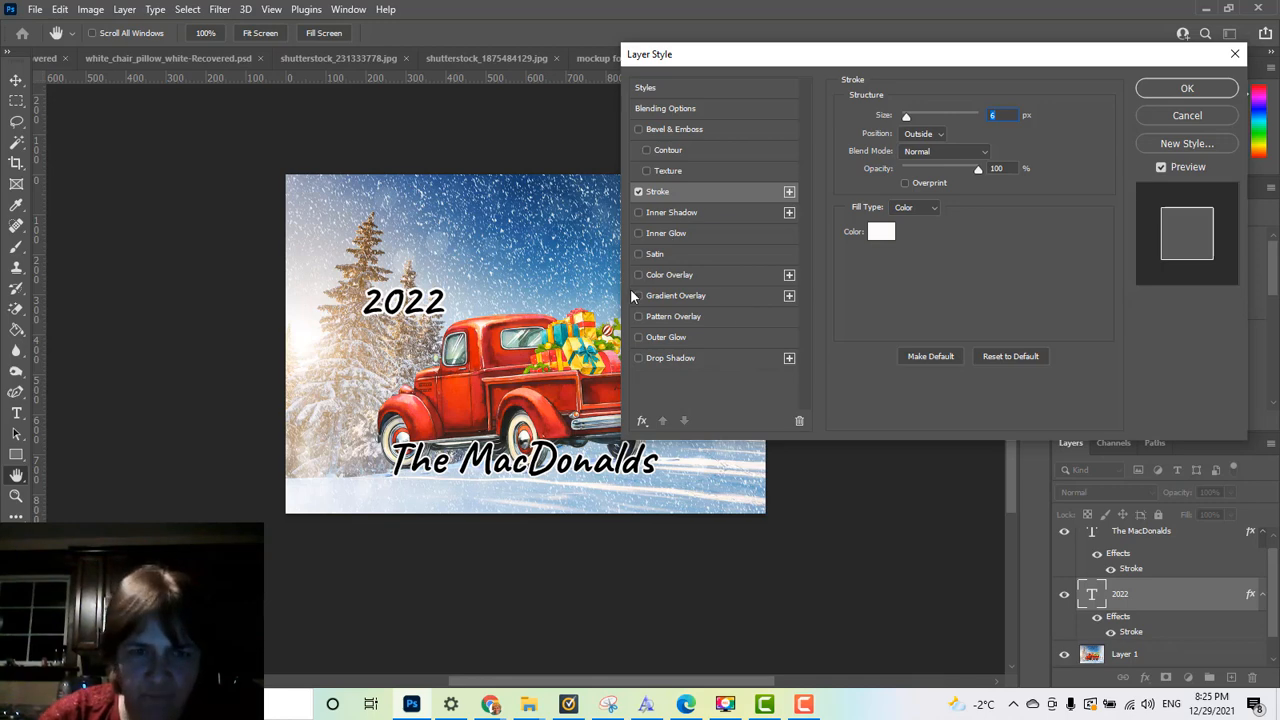
Step: Change the 2022 text's stroke color to the dark blue #16538b sampled from the sky
{"action": "left_click", "coordinate": [878, 236]}
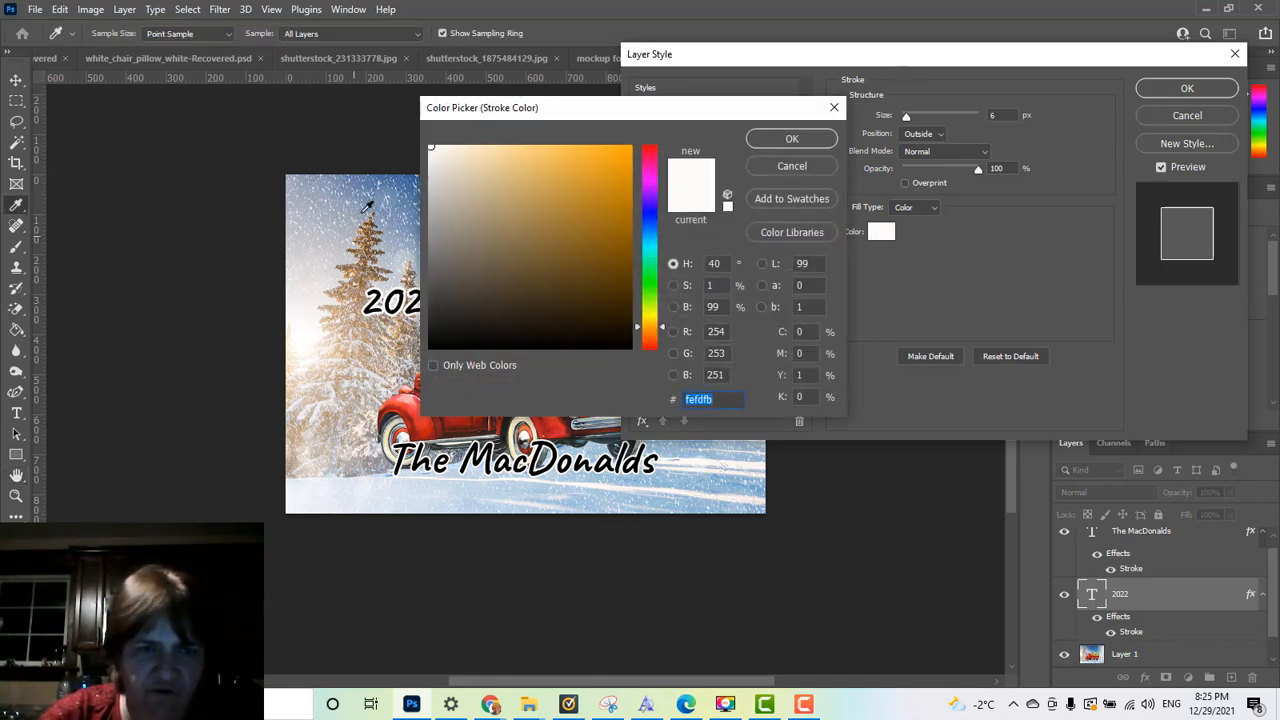
{"action": "left_click_drag", "start_coordinate": [559, 105], "coordinate": [756, 69]}
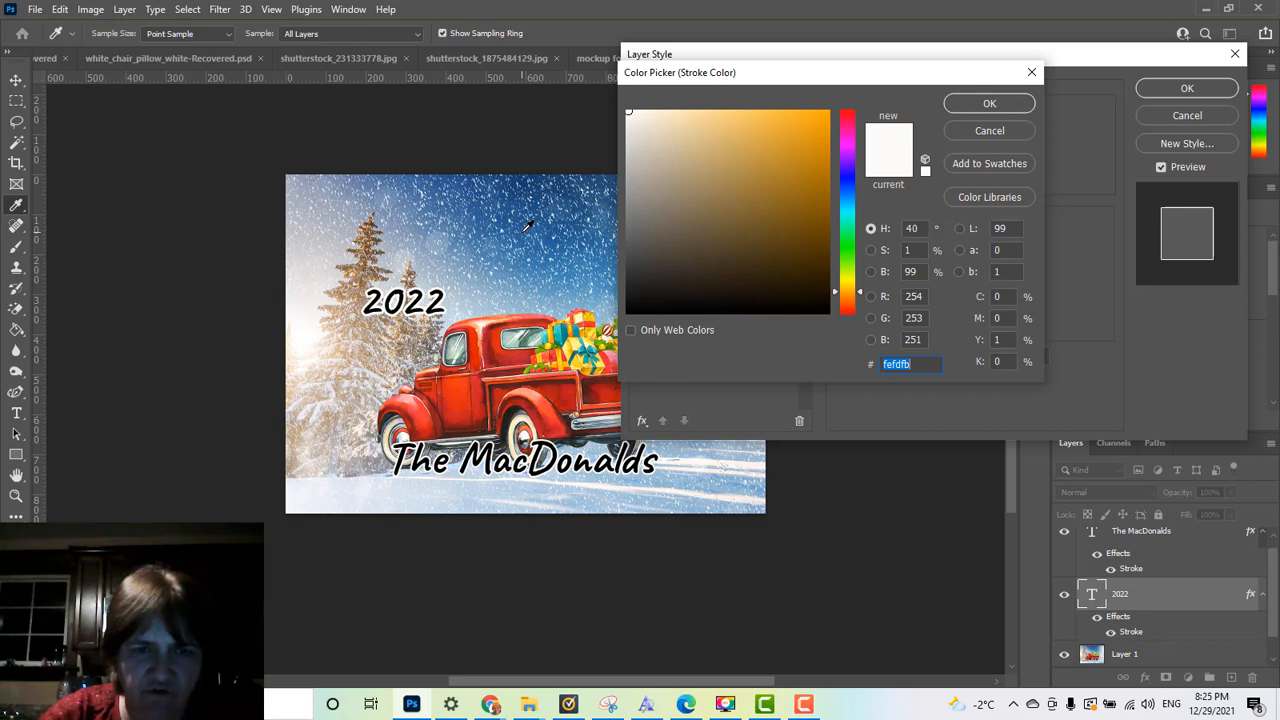
{"action": "left_click", "coordinate": [527, 226]}
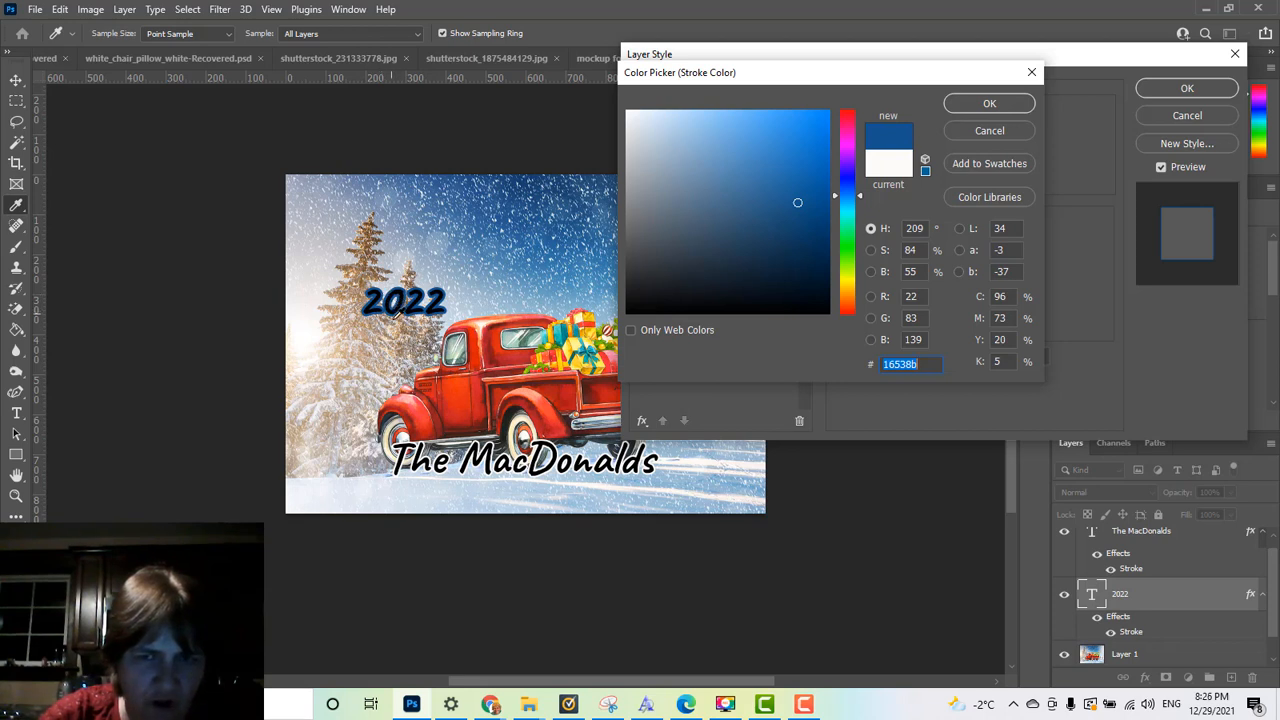
{"action": "left_click", "coordinate": [988, 104]}
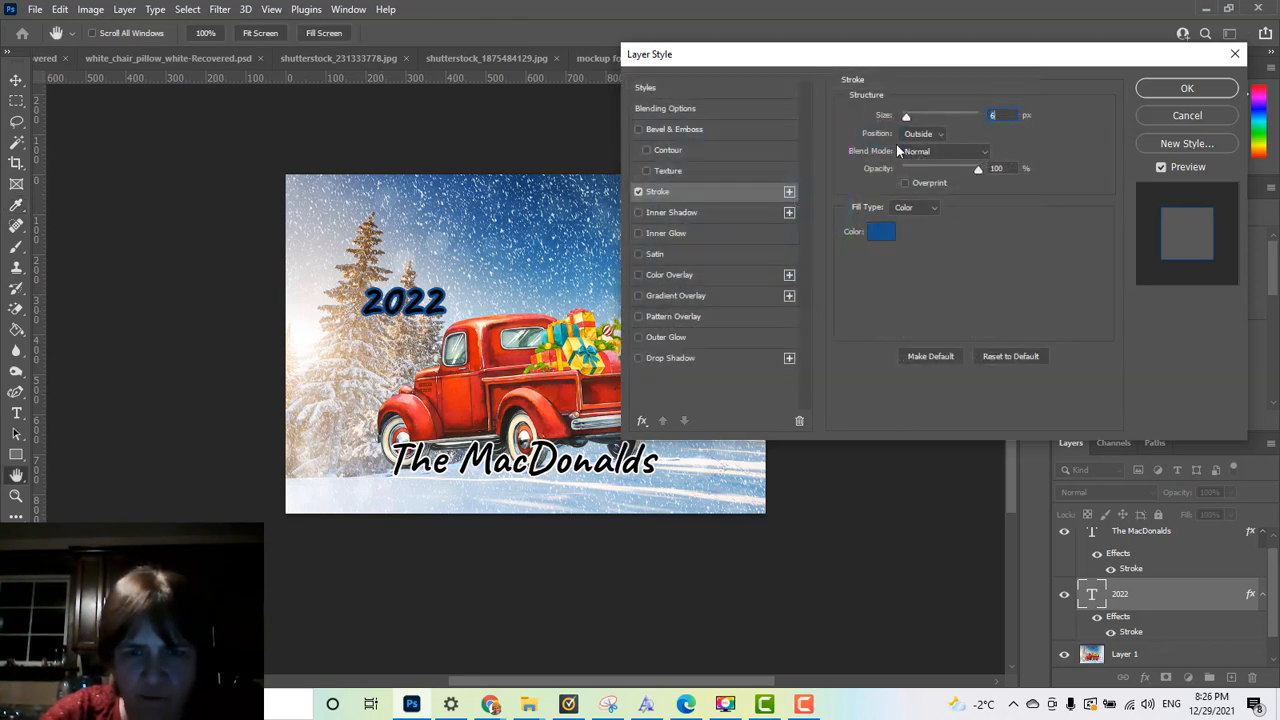
Step: Try a white (#ffffff) Color Overlay on the 2022 text, then turn the overlay off again
{"action": "left_click", "coordinate": [639, 274]}
{"action": "left_click", "coordinate": [652, 276]}
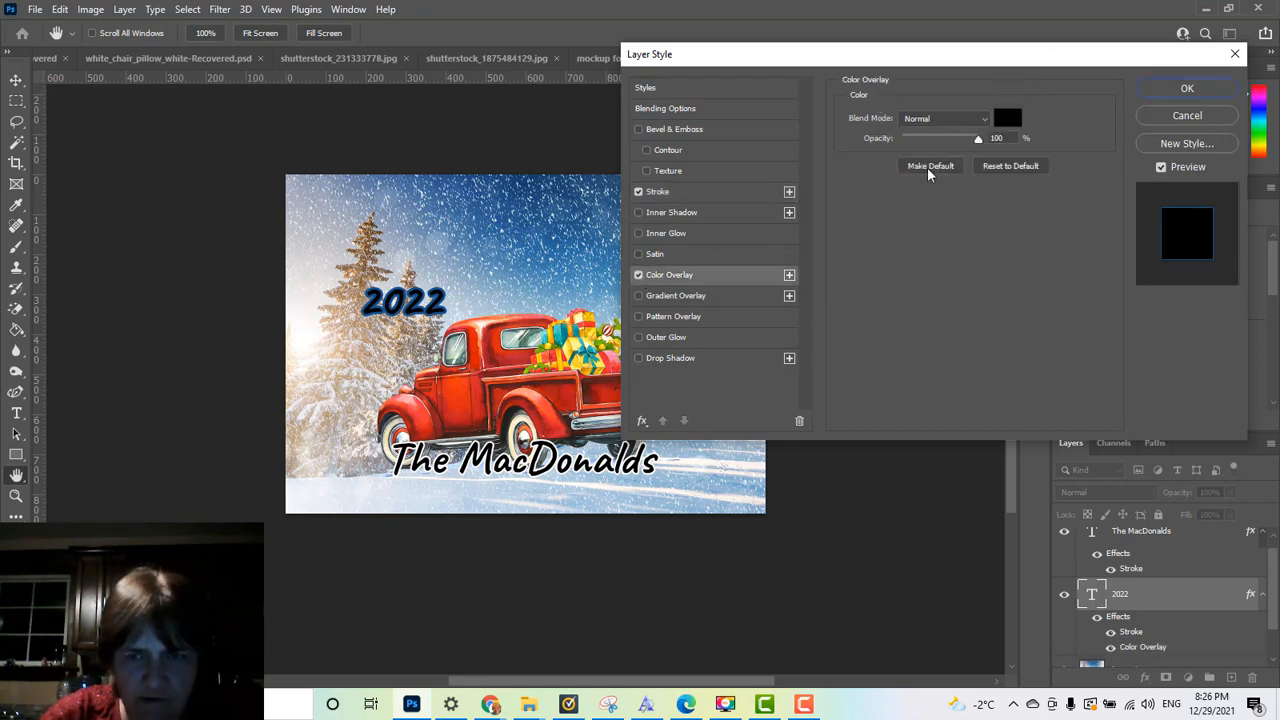
{"action": "left_click", "coordinate": [1007, 120]}
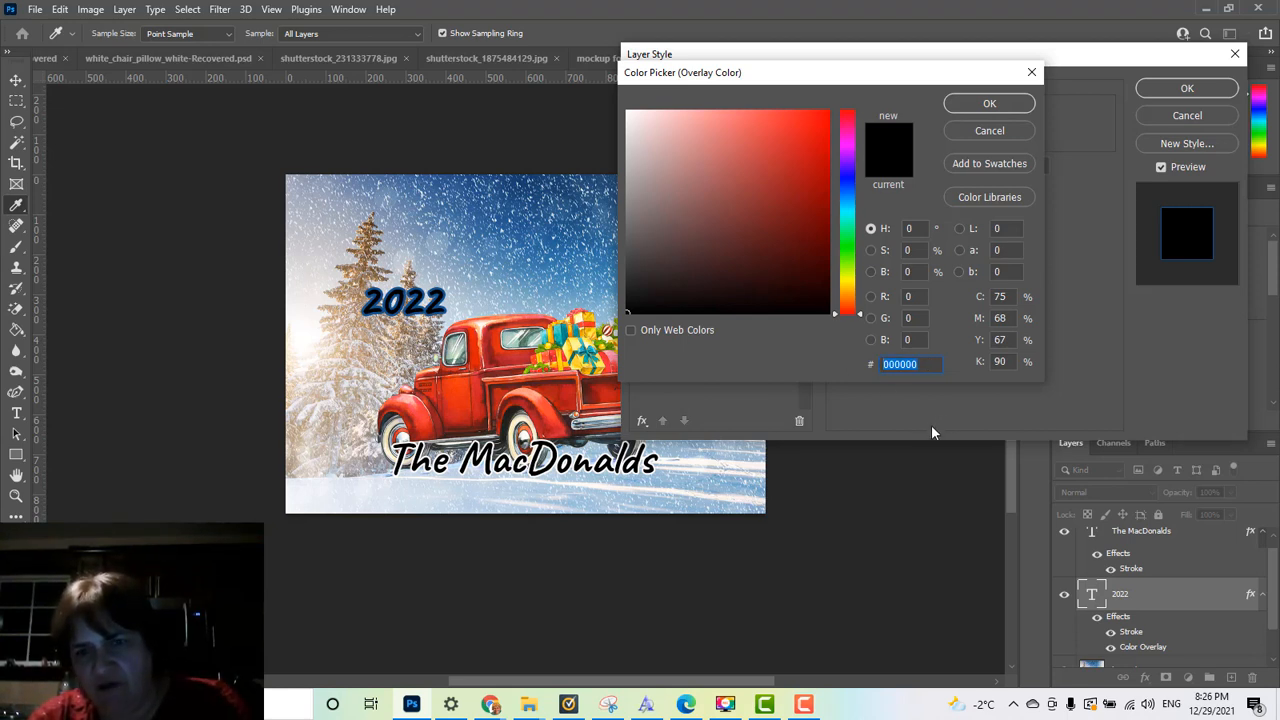
{"action": "type", "text": "ffffff"}
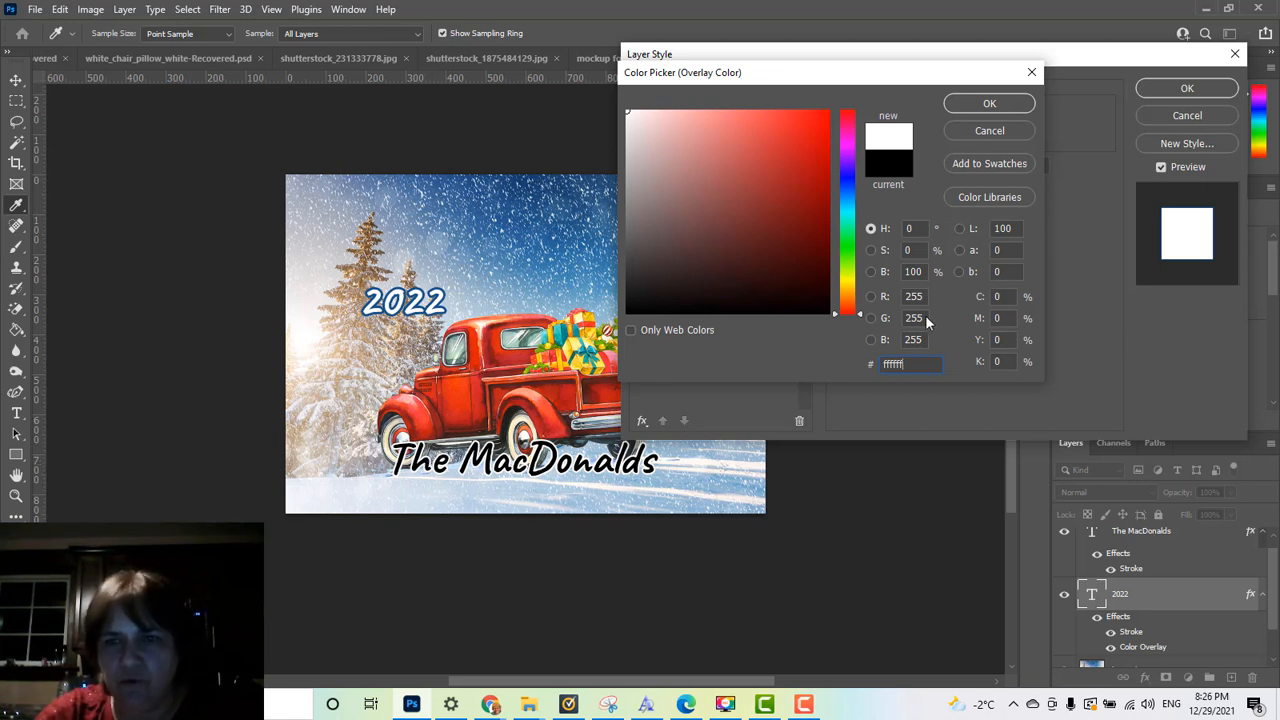
{"action": "left_click", "coordinate": [986, 104]}
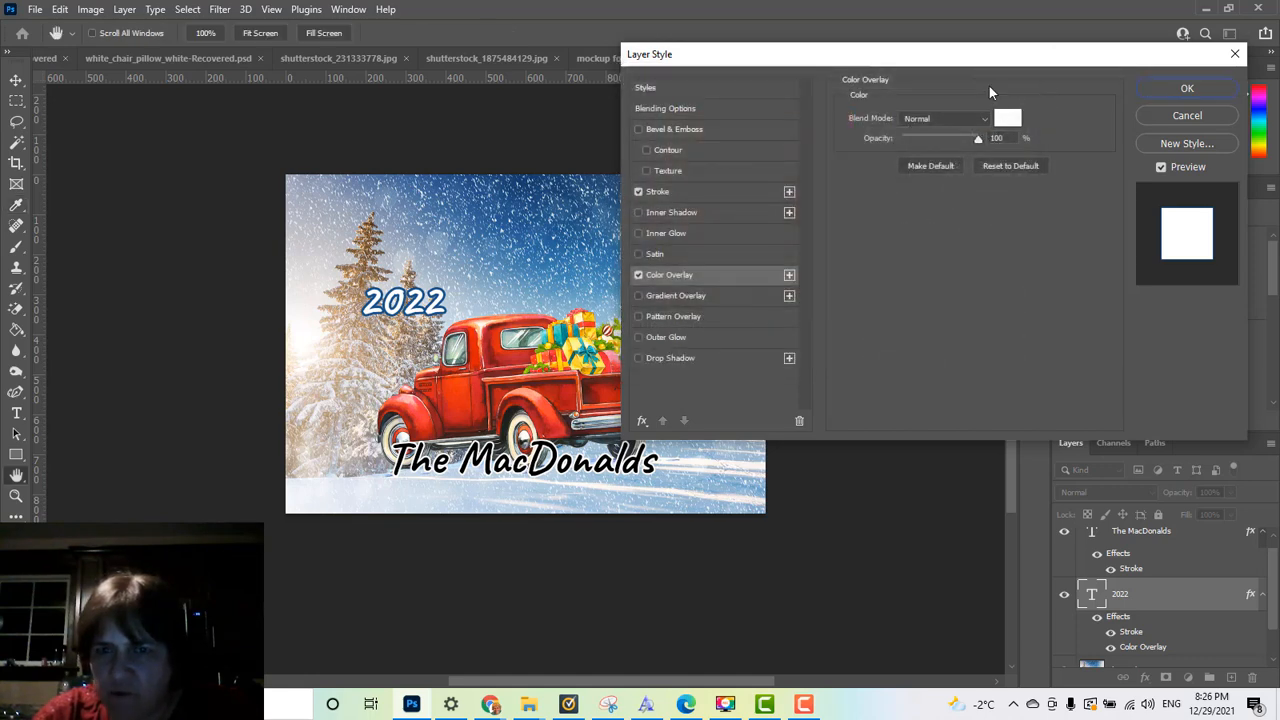
{"action": "left_click", "coordinate": [1008, 119]}
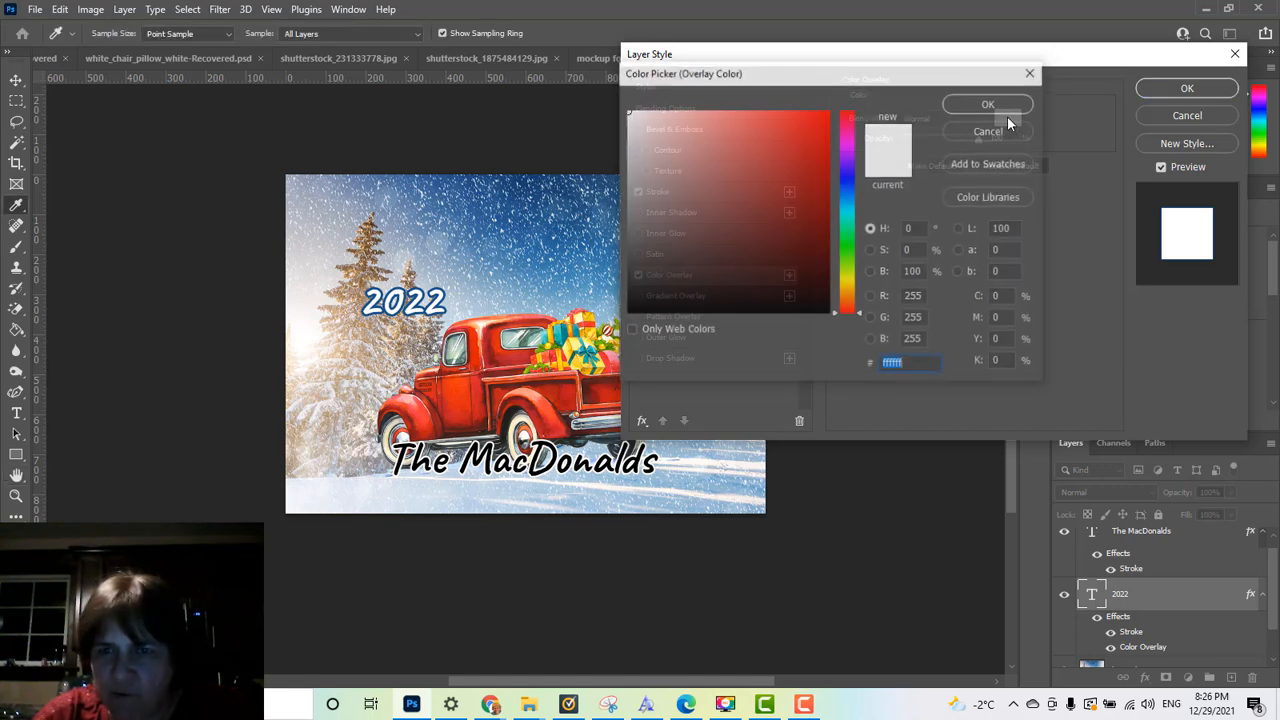
{"action": "left_click", "coordinate": [988, 104]}
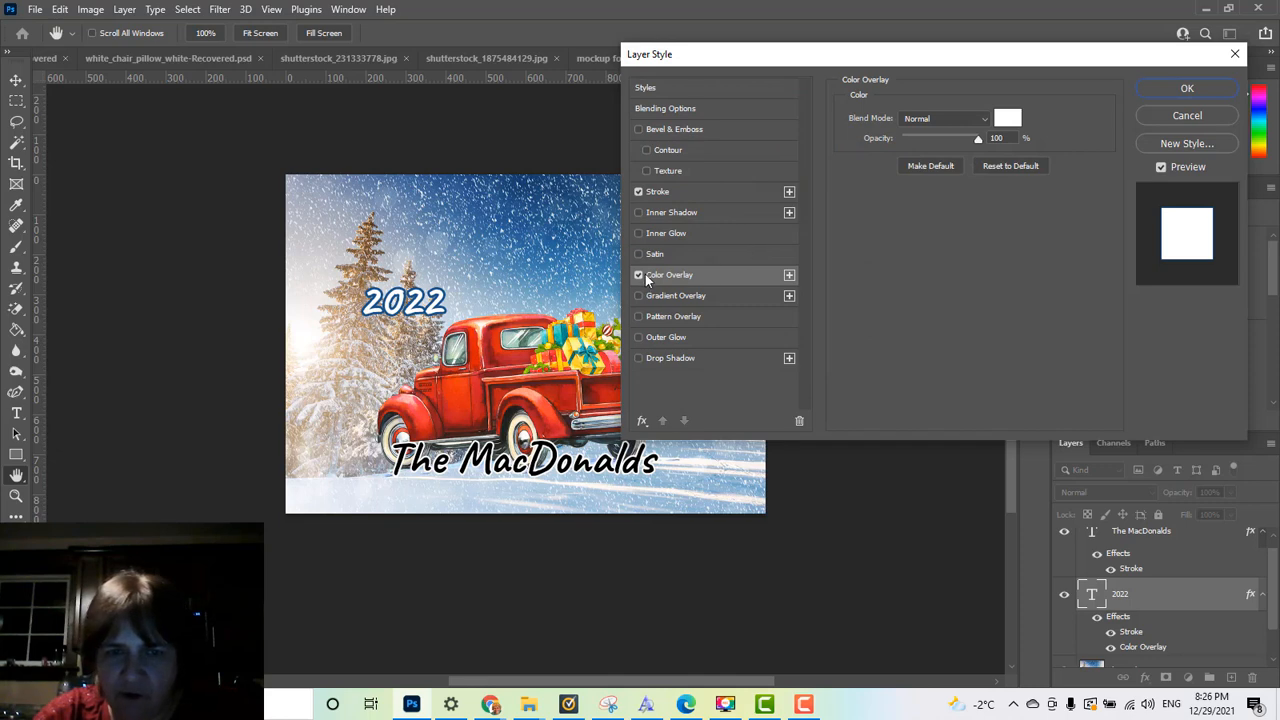
{"action": "left_click", "coordinate": [638, 275]}
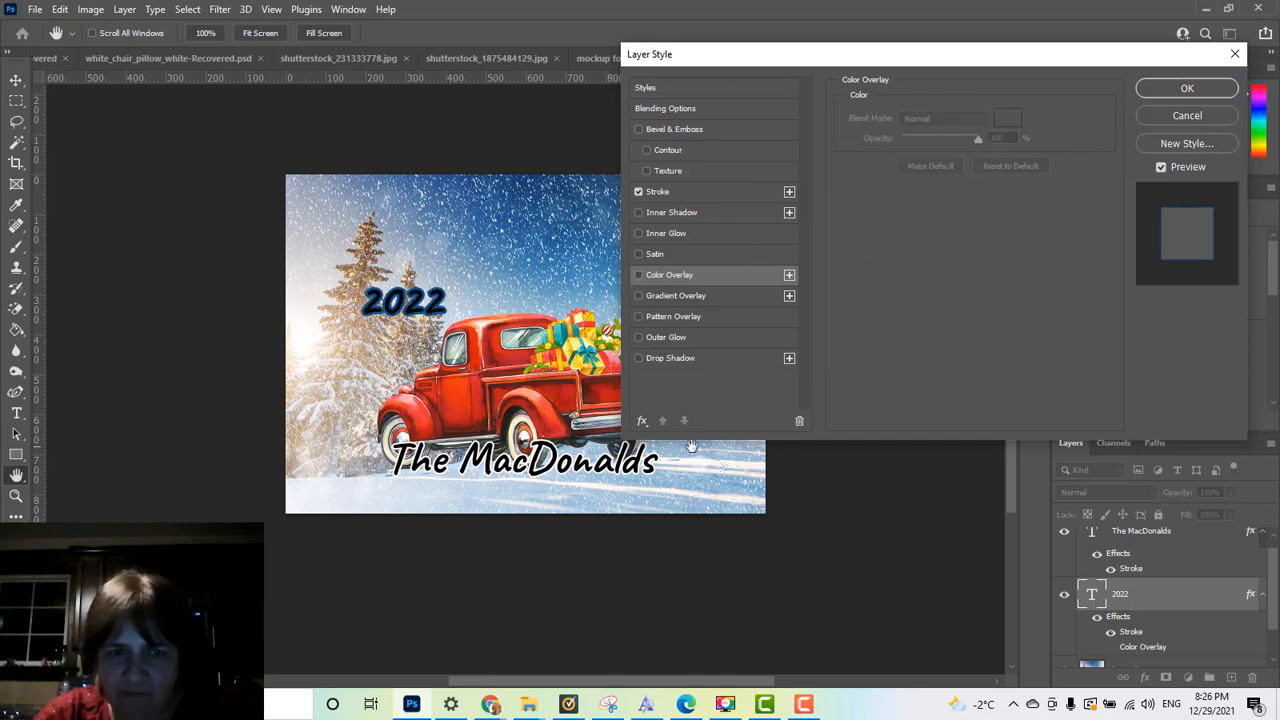
Step: Set the 2022 text's stroke color to white (#ffffff) and apply the layer style
{"action": "left_click", "coordinate": [656, 190]}
{"action": "left_click", "coordinate": [887, 232]}
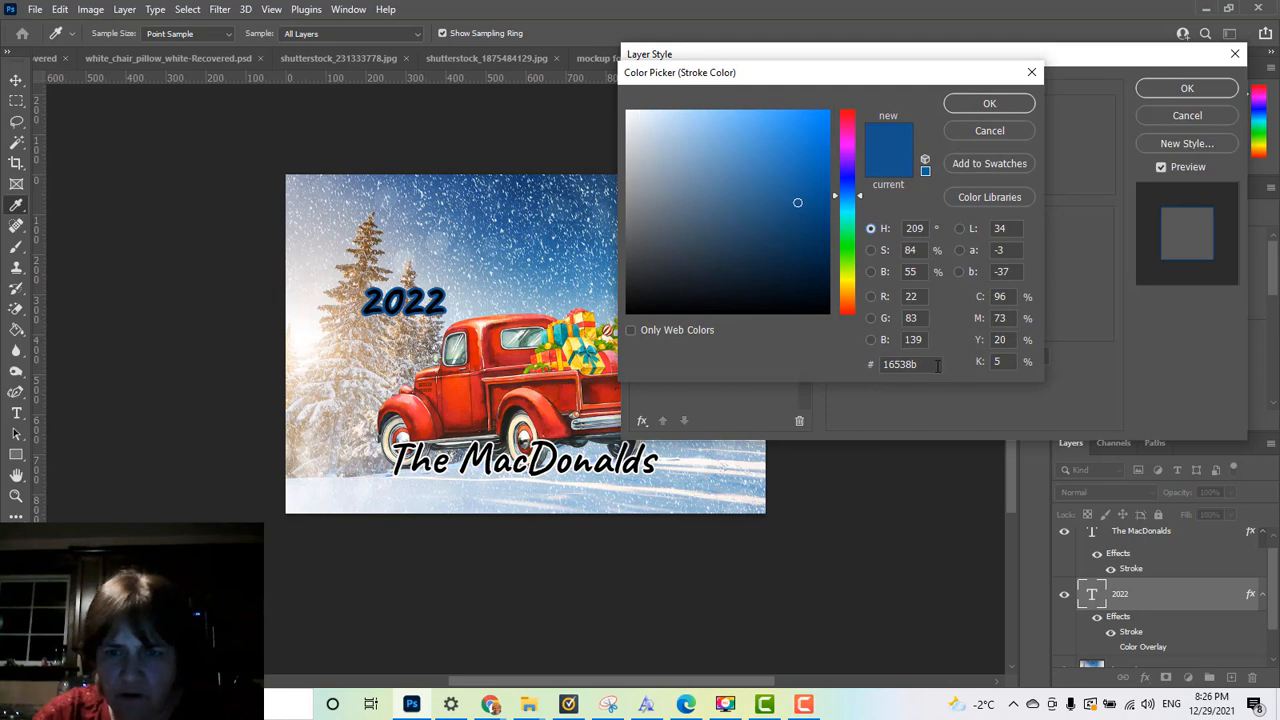
{"action": "double_click", "coordinate": [930, 364]}
{"action": "type", "text": "ffffff"}
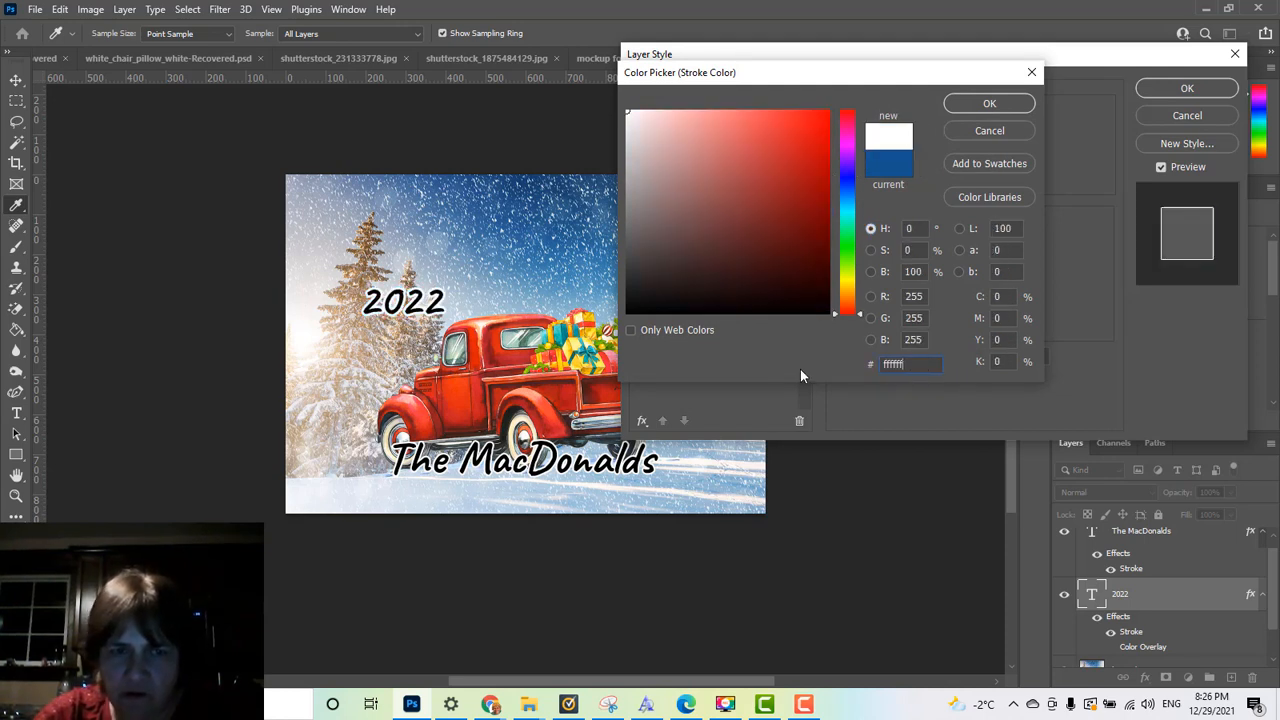
{"action": "left_click", "coordinate": [988, 101]}
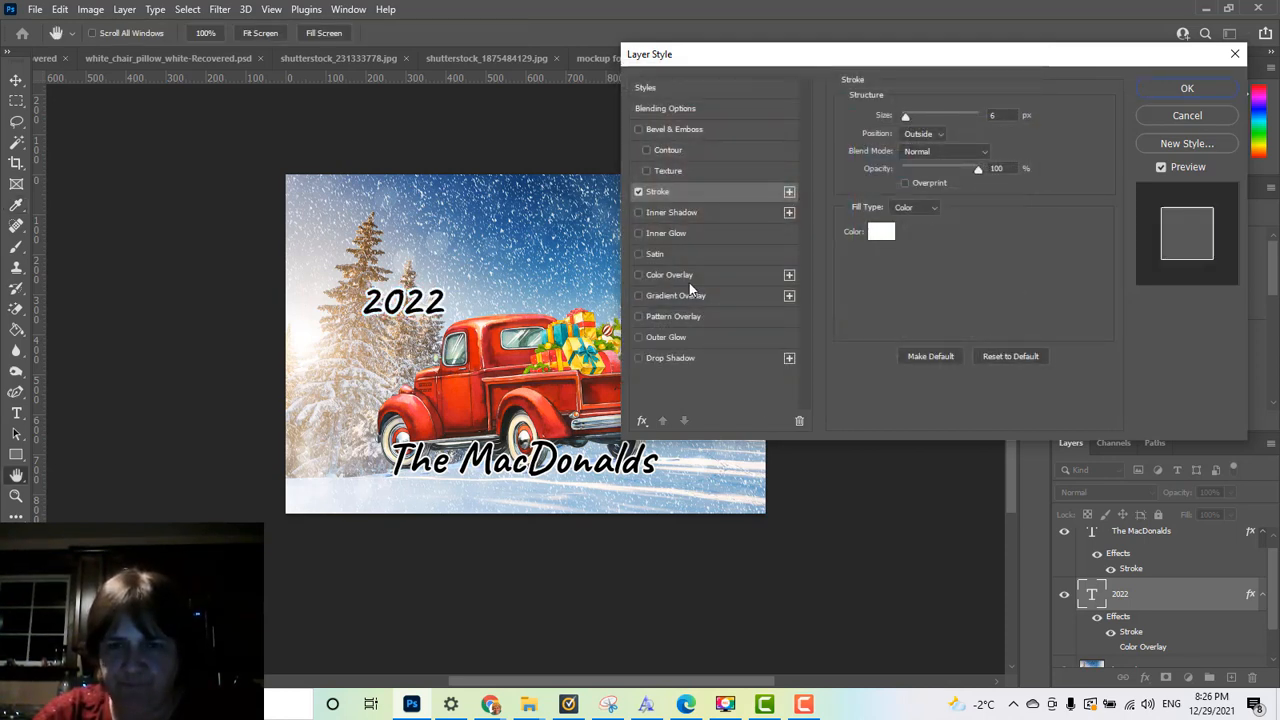
{"action": "left_click", "coordinate": [1187, 88]}
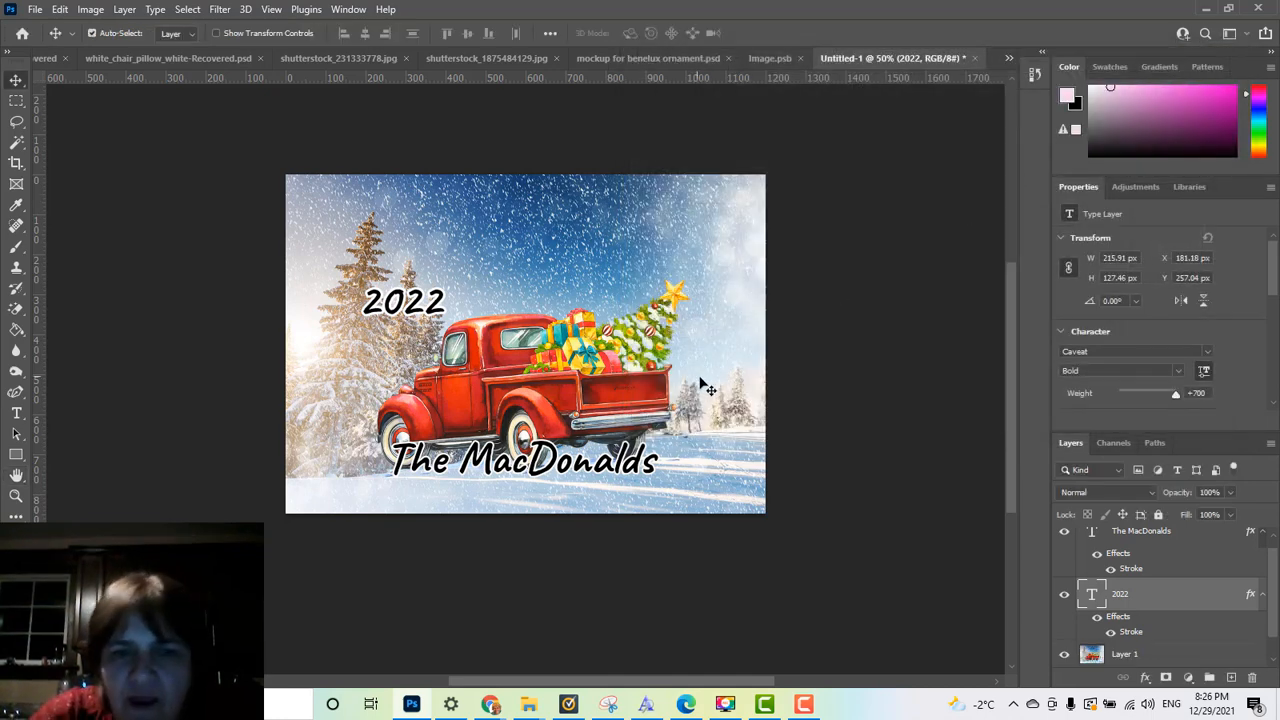
Step: Reduce the family name text's stroke to 1 px and toggle the stroke off and on to compare readability
{"action": "left_click", "coordinate": [574, 470]}
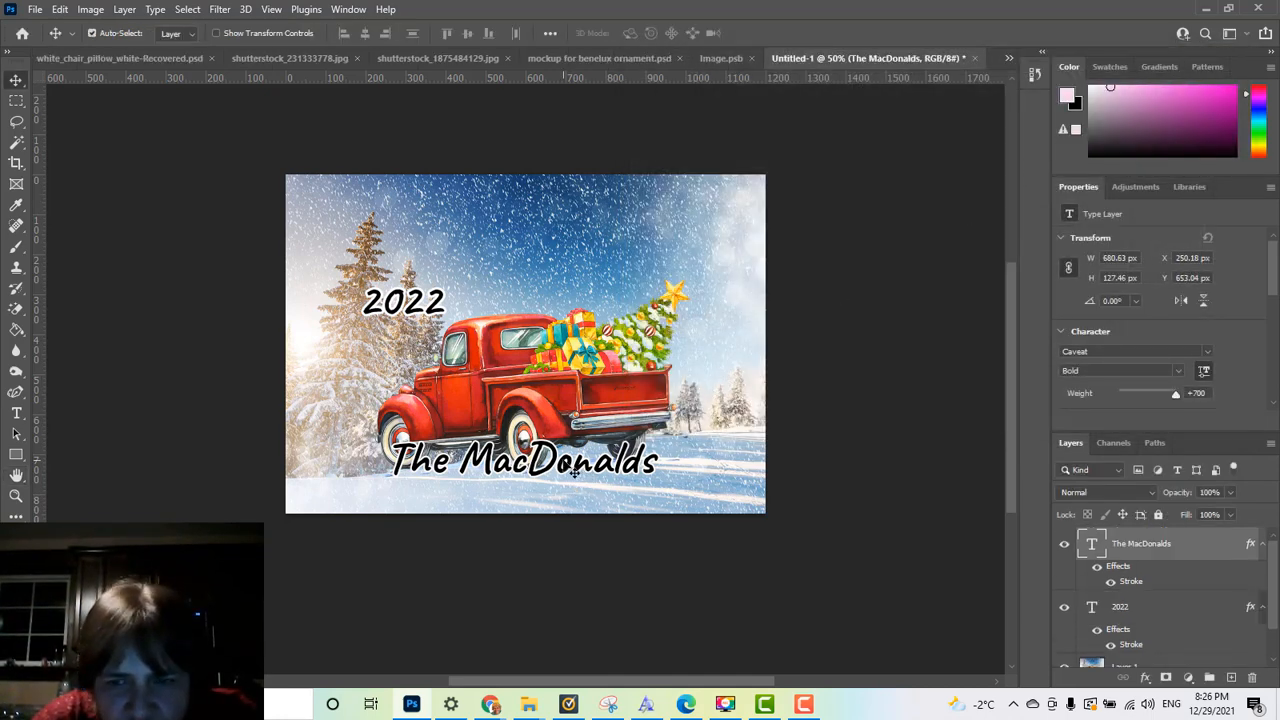
{"action": "left_click_drag", "start_coordinate": [574, 470], "coordinate": [575, 470]}
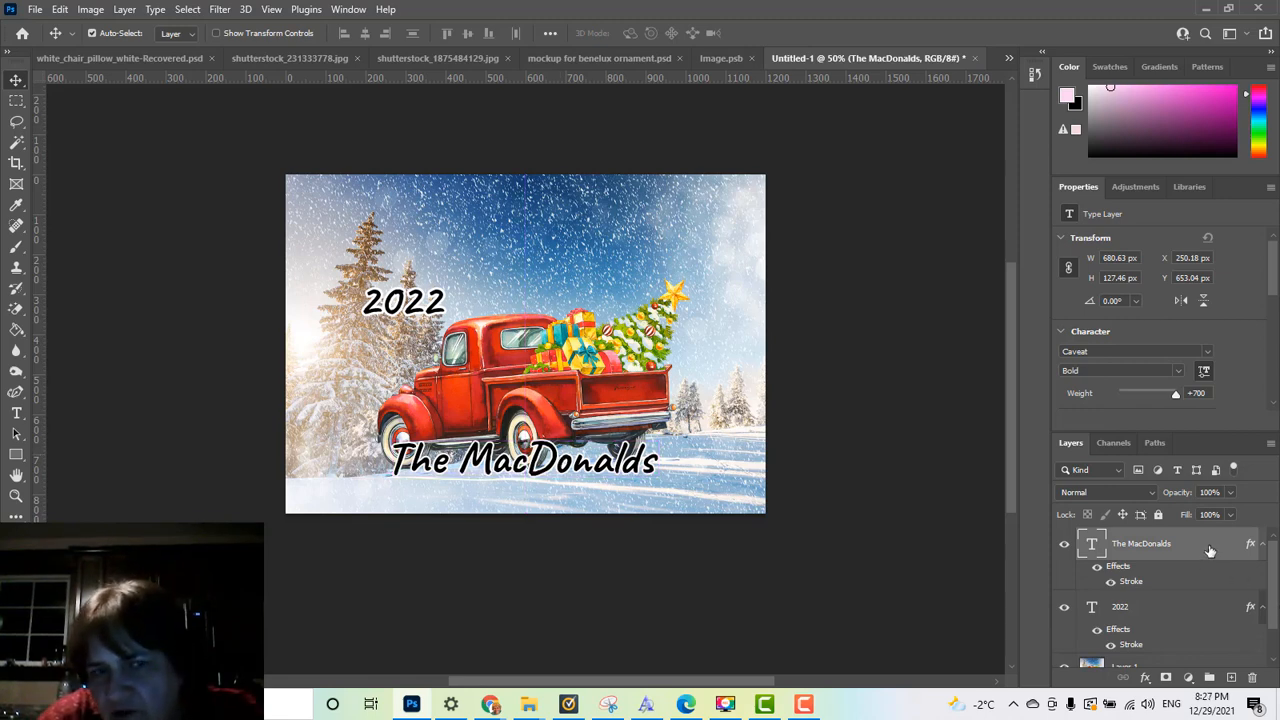
{"action": "double_click", "coordinate": [1185, 569]}
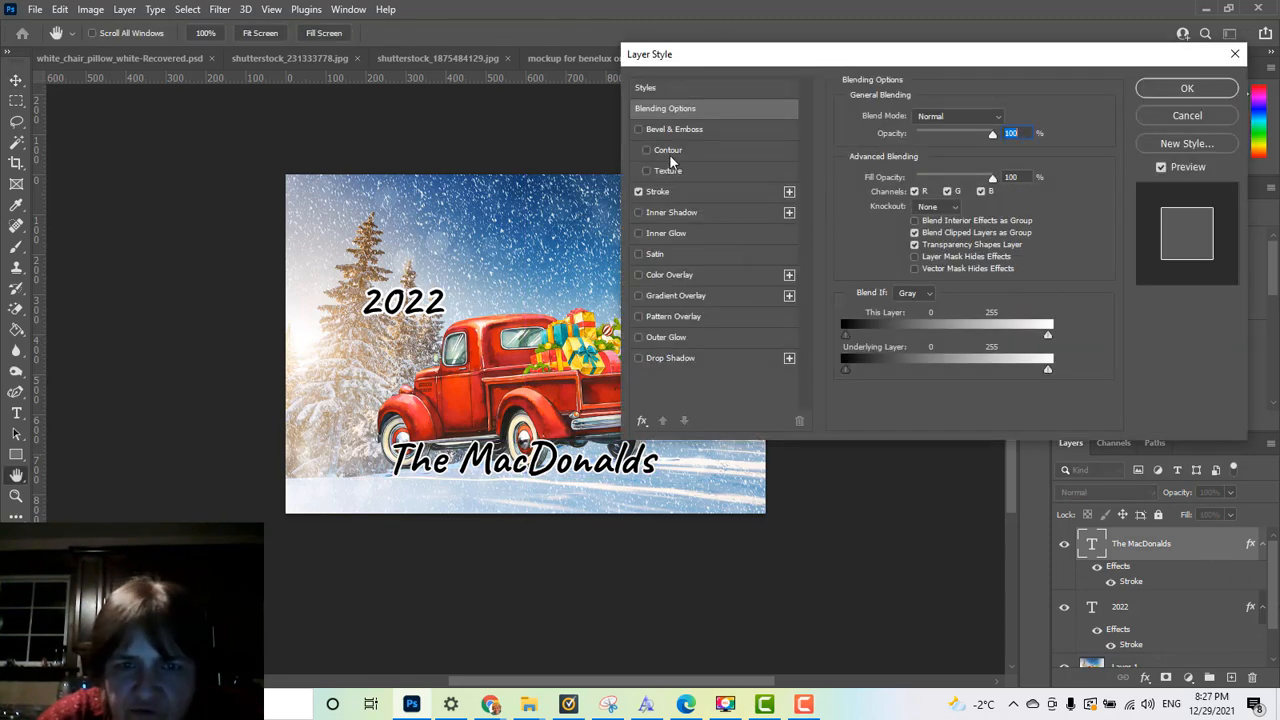
{"action": "left_click", "coordinate": [656, 192]}
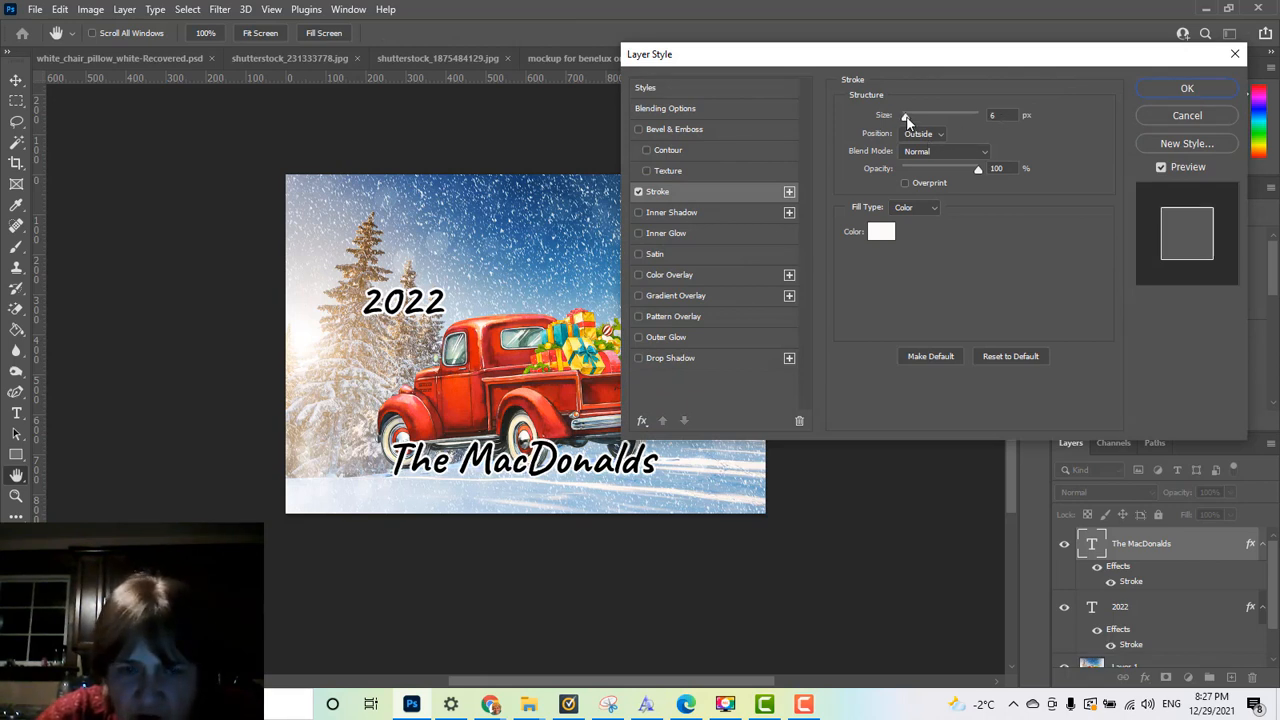
{"action": "left_click_drag", "start_coordinate": [907, 118], "coordinate": [869, 129]}
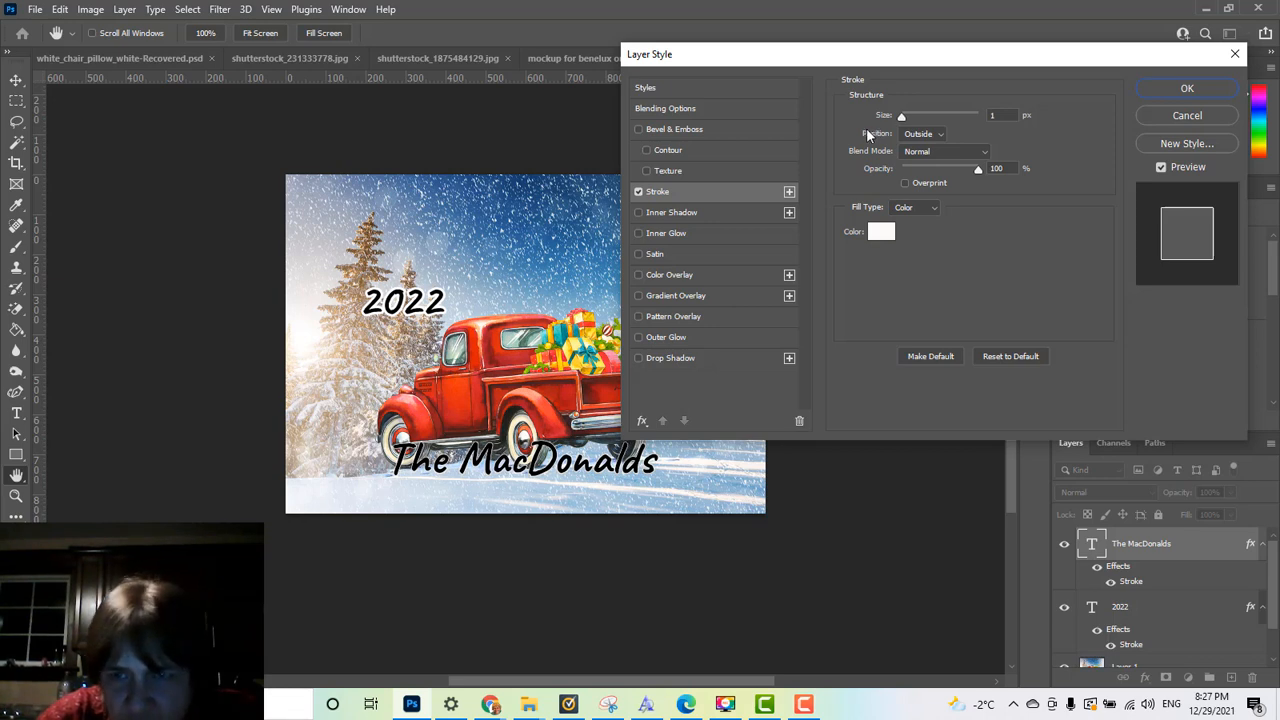
{"action": "left_click", "coordinate": [640, 193]}
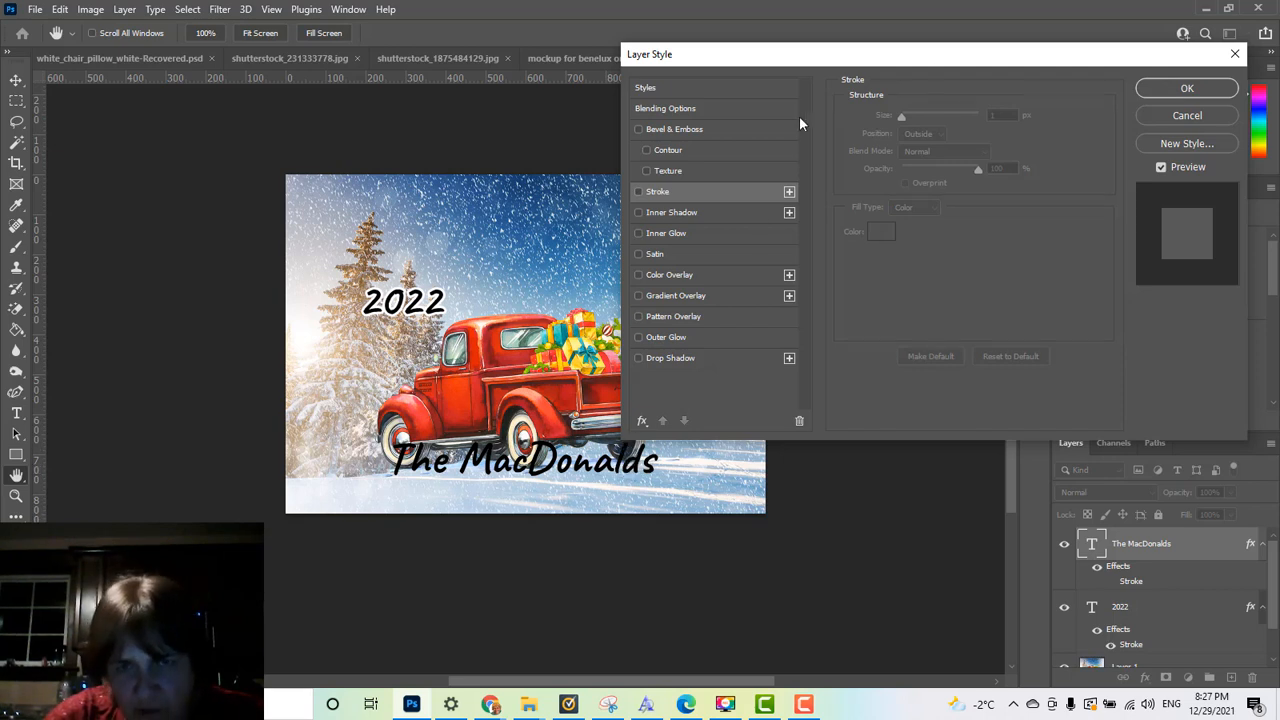
{"action": "left_click_drag", "start_coordinate": [794, 64], "coordinate": [924, 41]}
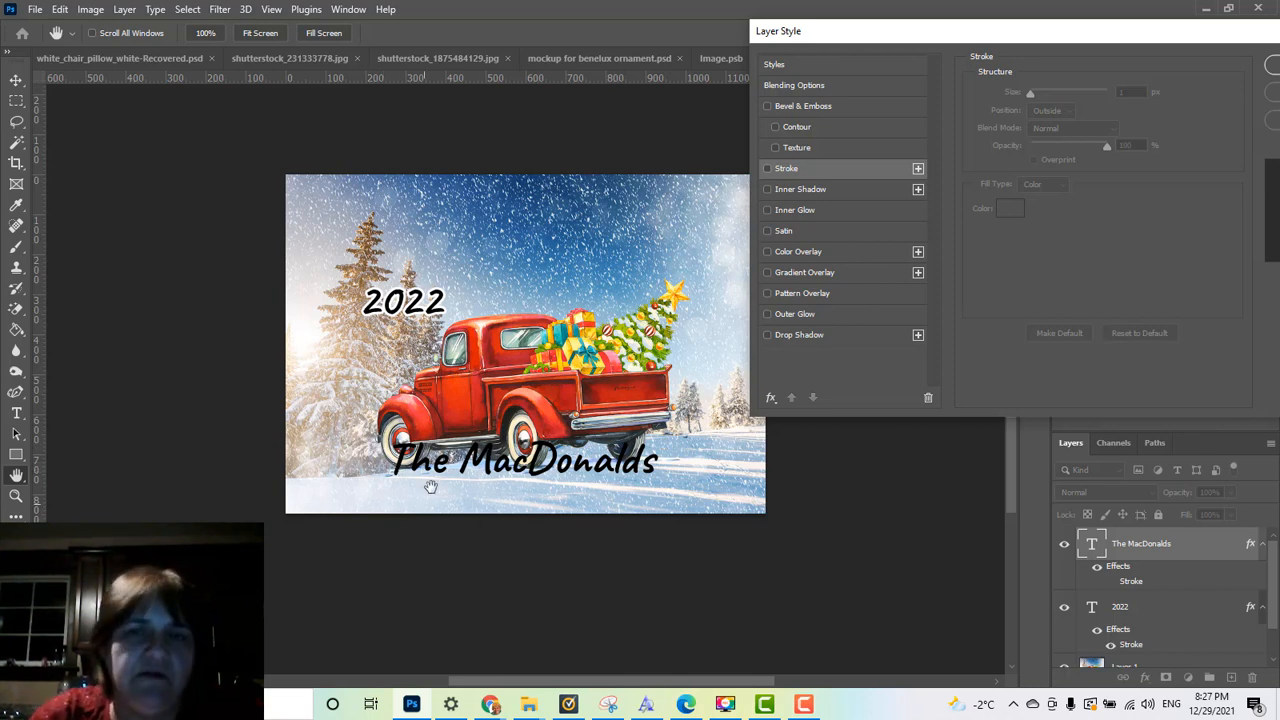
{"action": "left_click", "coordinate": [767, 169]}
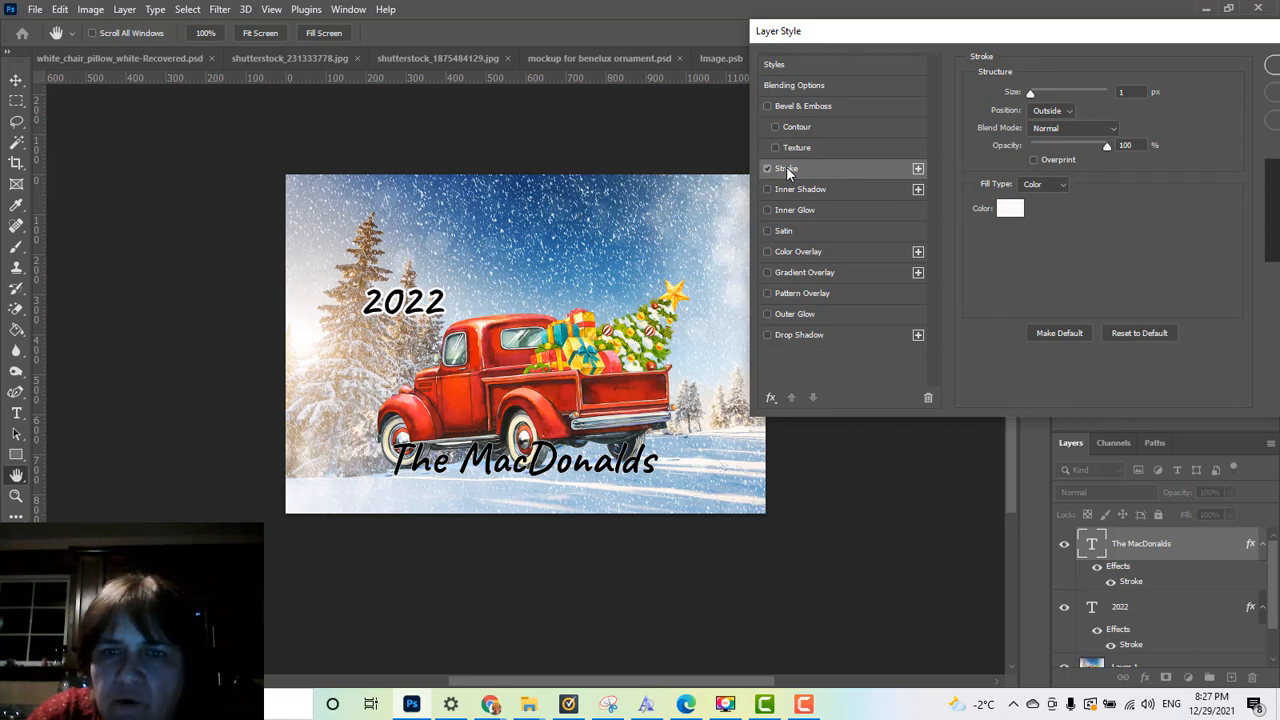
Step: Set the family name text's stroke size to 6 px and apply the layer style
{"action": "left_click_drag", "start_coordinate": [1030, 94], "coordinate": [1036, 96]}
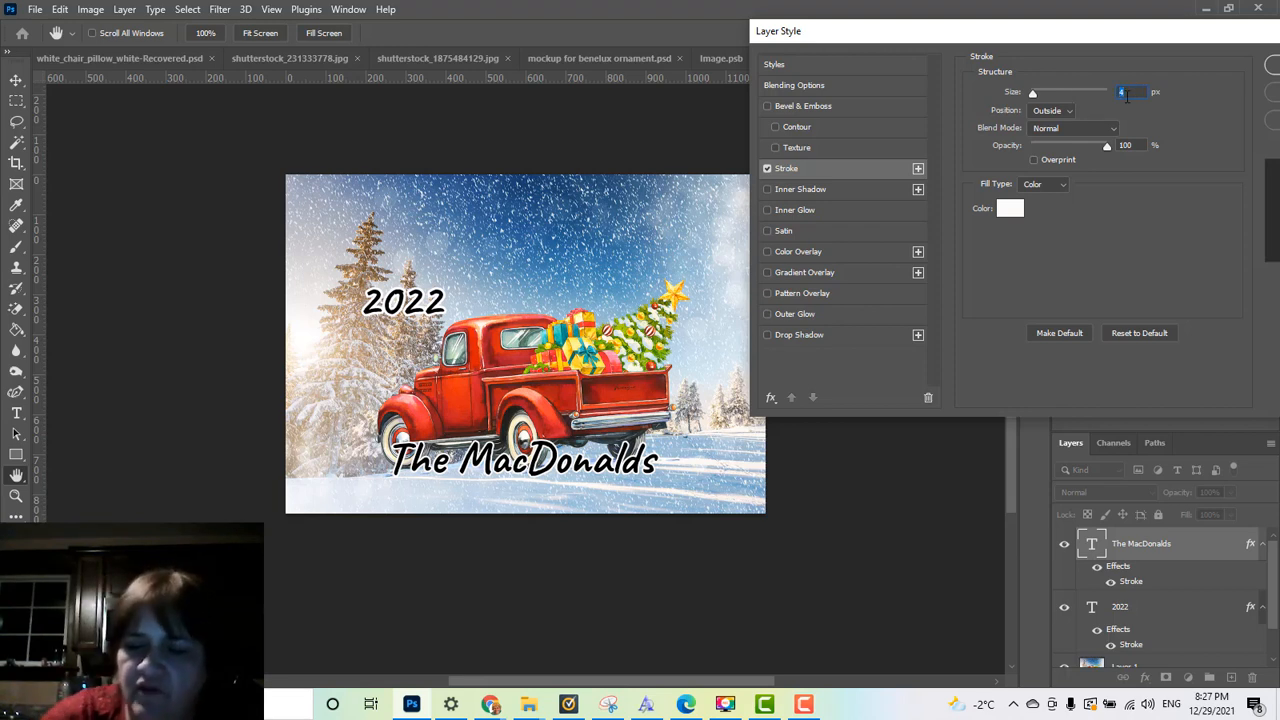
{"action": "type", "text": "6"}
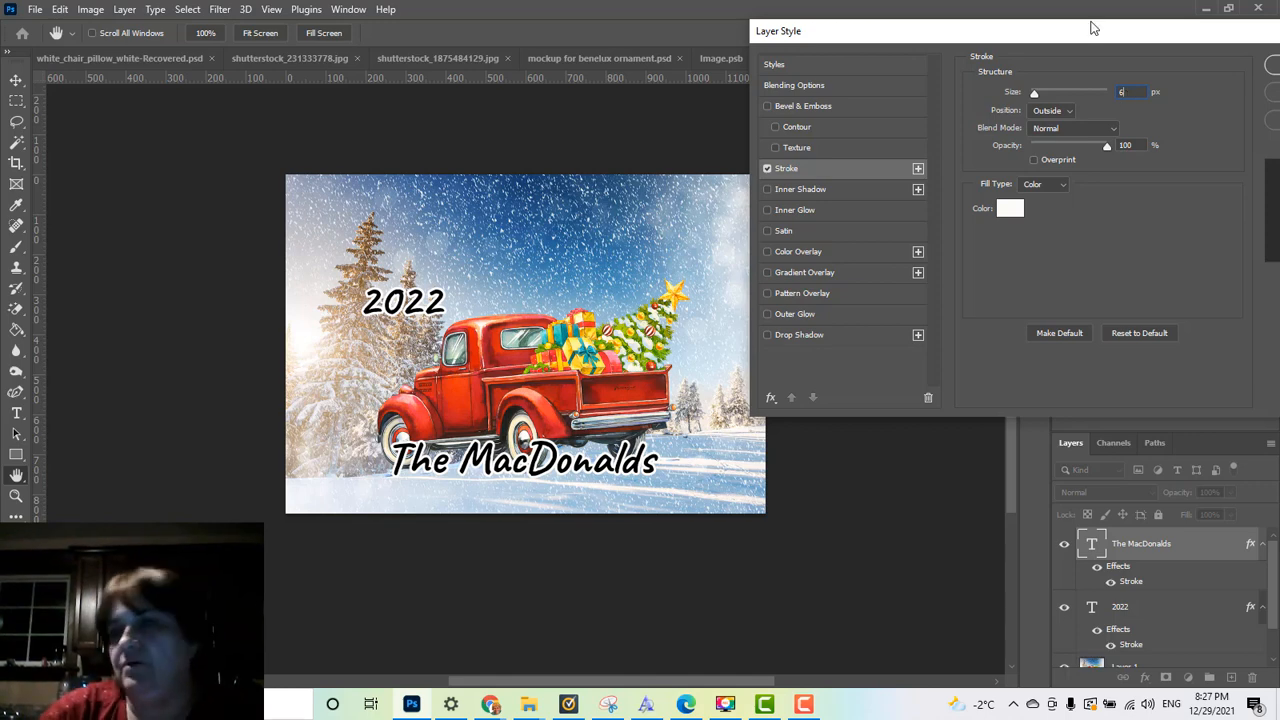
{"action": "left_click_drag", "start_coordinate": [1118, 31], "coordinate": [1077, 269]}
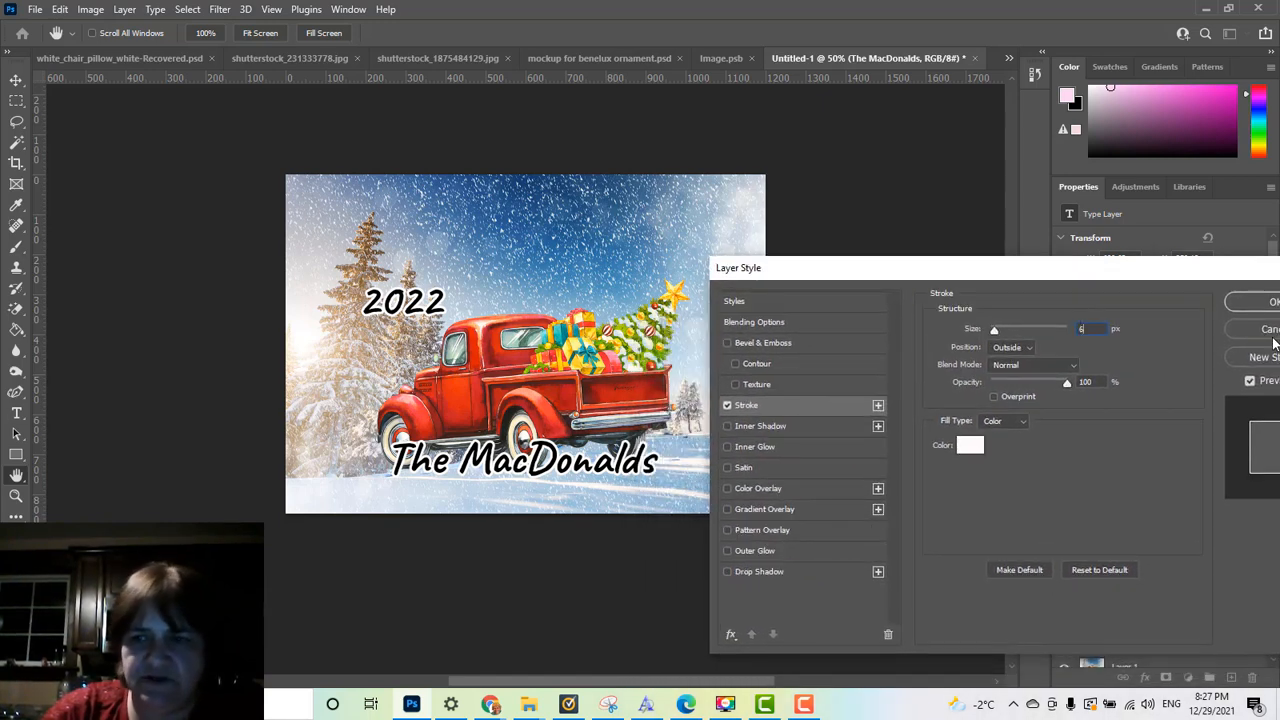
{"action": "left_click", "coordinate": [1256, 301]}
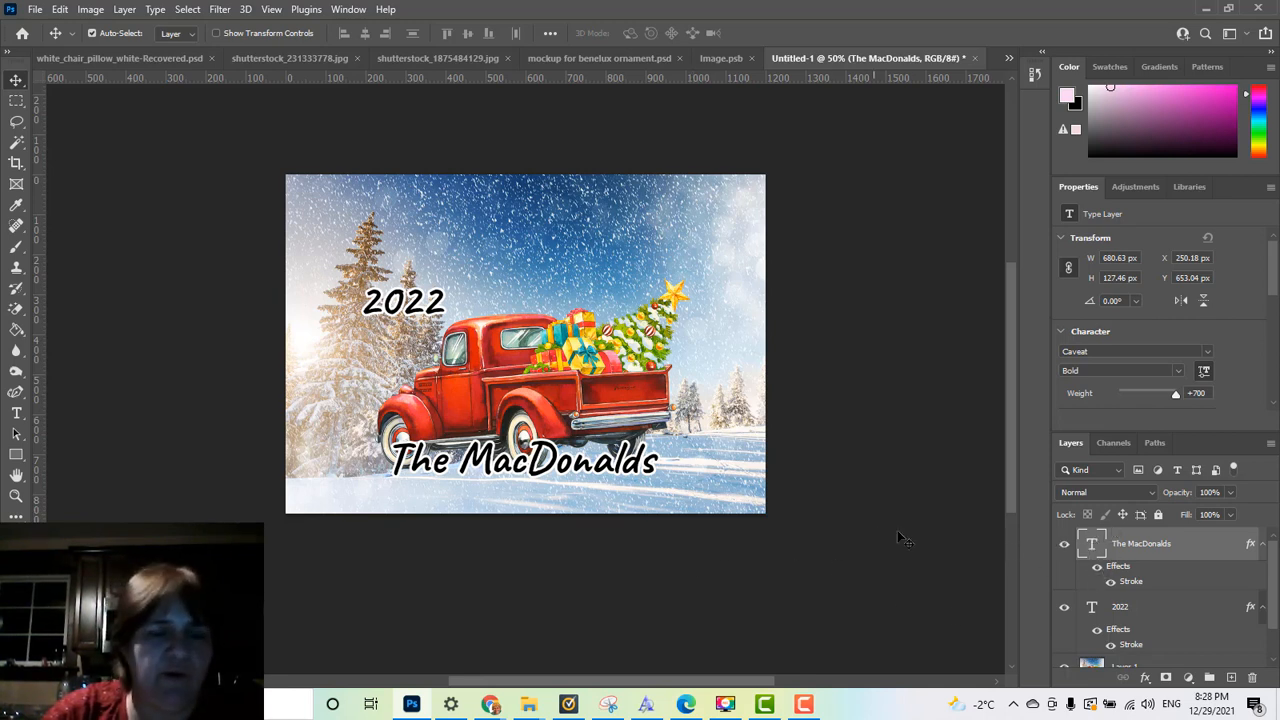
Step: Unlock the white Background layer and delete it from the document
{"action": "scroll", "coordinate": [1212, 557], "scroll_direction": "down", "scroll_amount": 2}
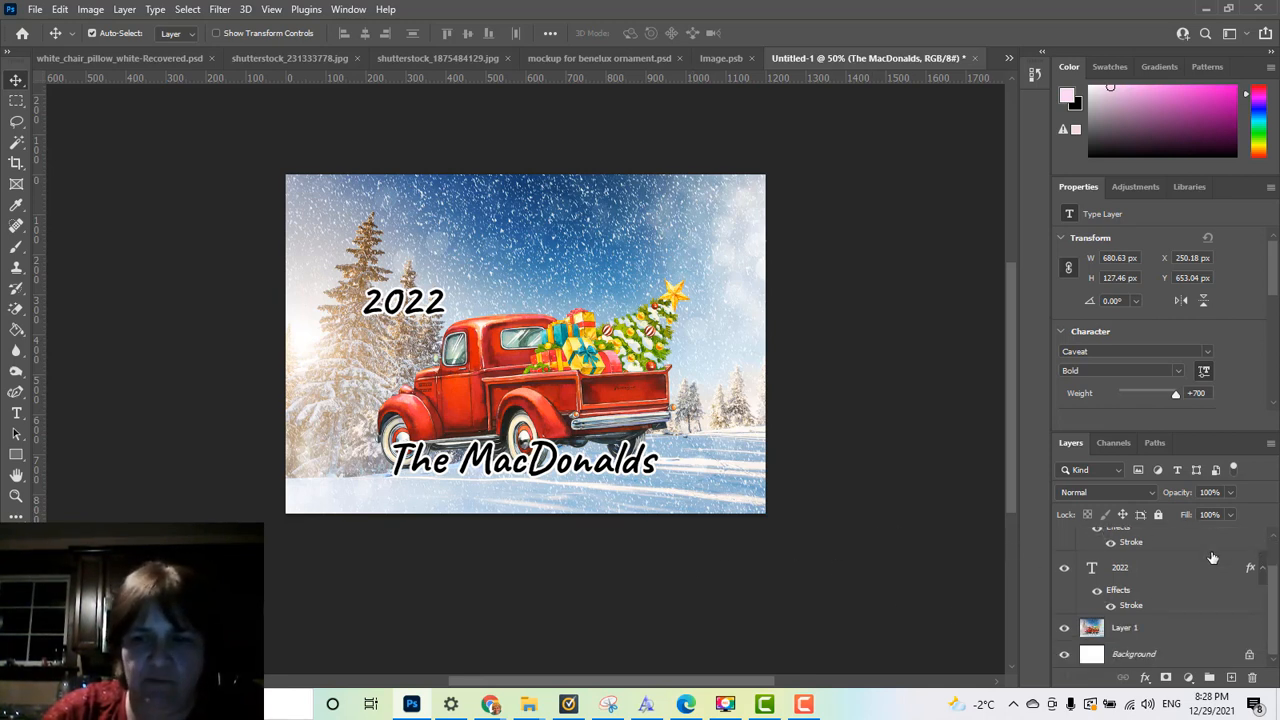
{"action": "left_click", "coordinate": [1248, 656]}
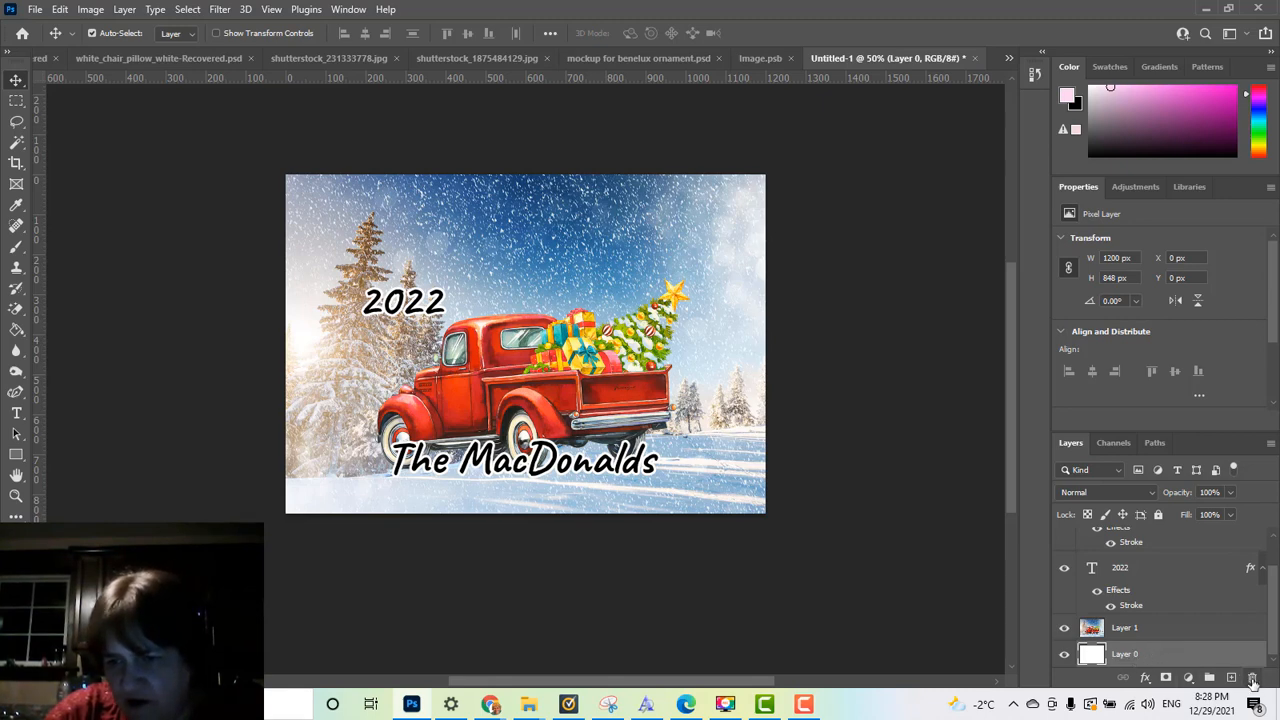
{"action": "left_click", "coordinate": [1252, 679]}
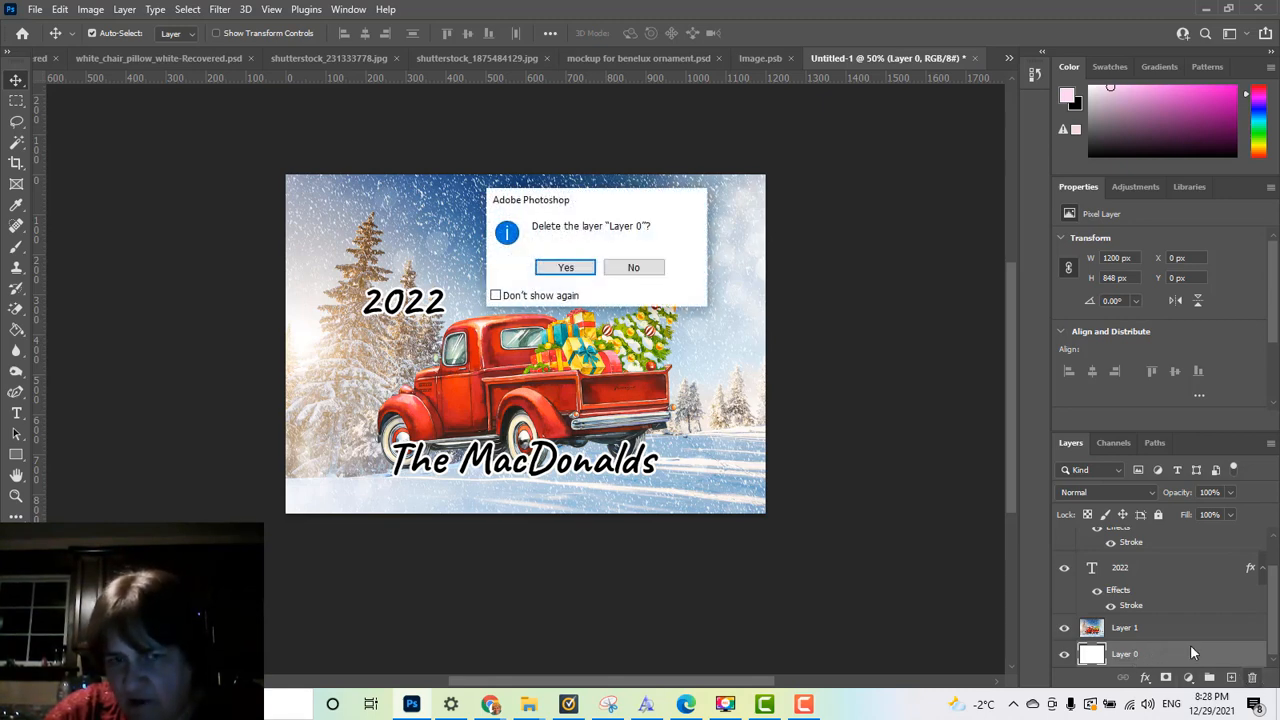
{"action": "left_click", "coordinate": [570, 272]}
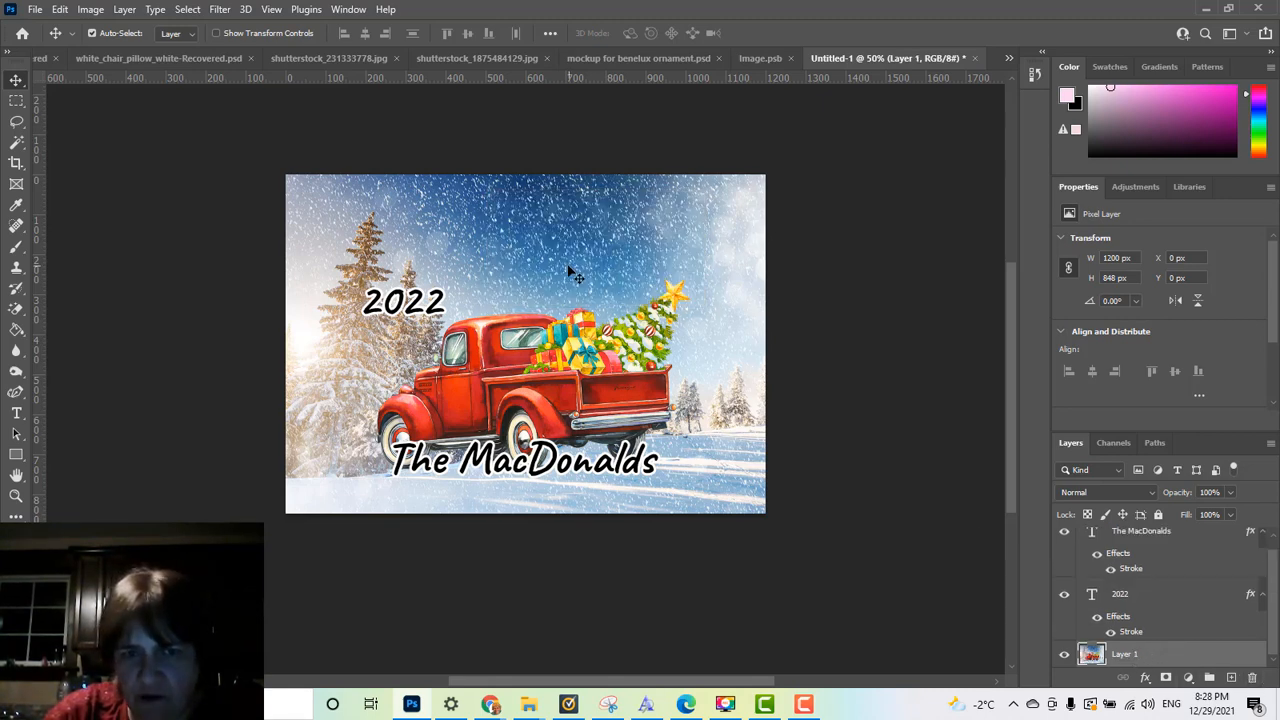
{"action": "double_click", "coordinate": [1126, 655]}
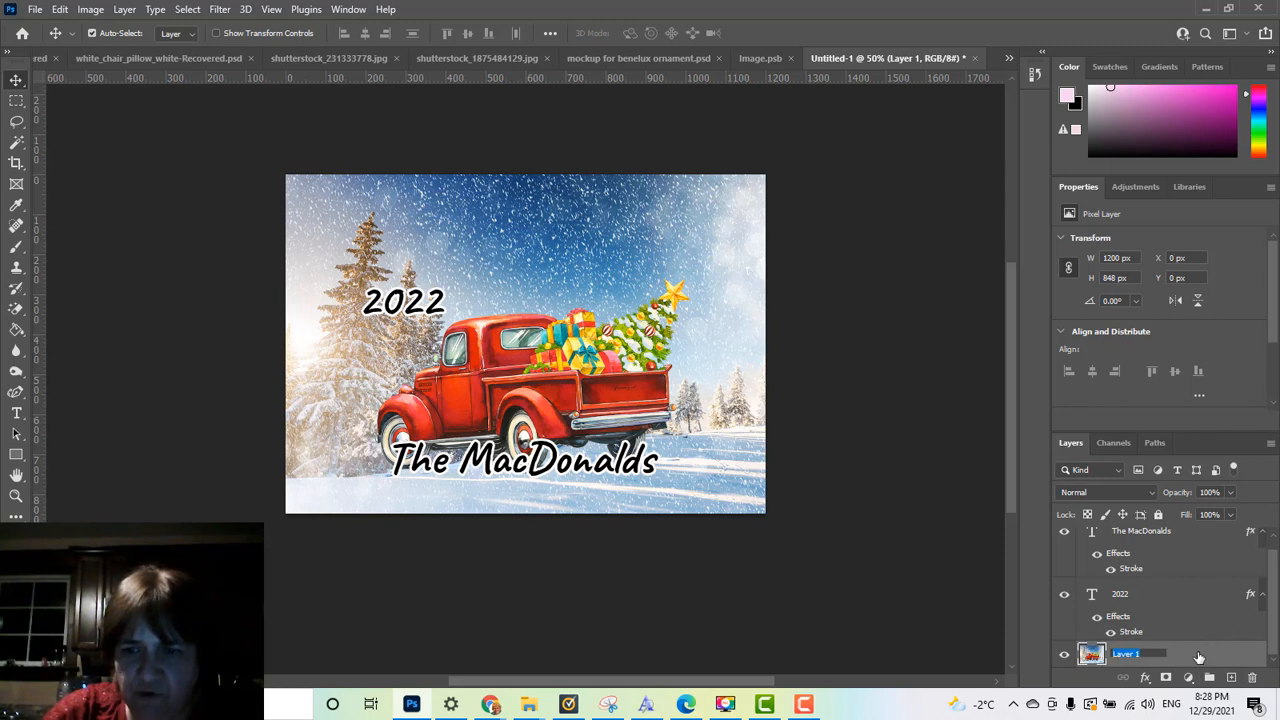
{"action": "left_click", "coordinate": [1147, 652]}
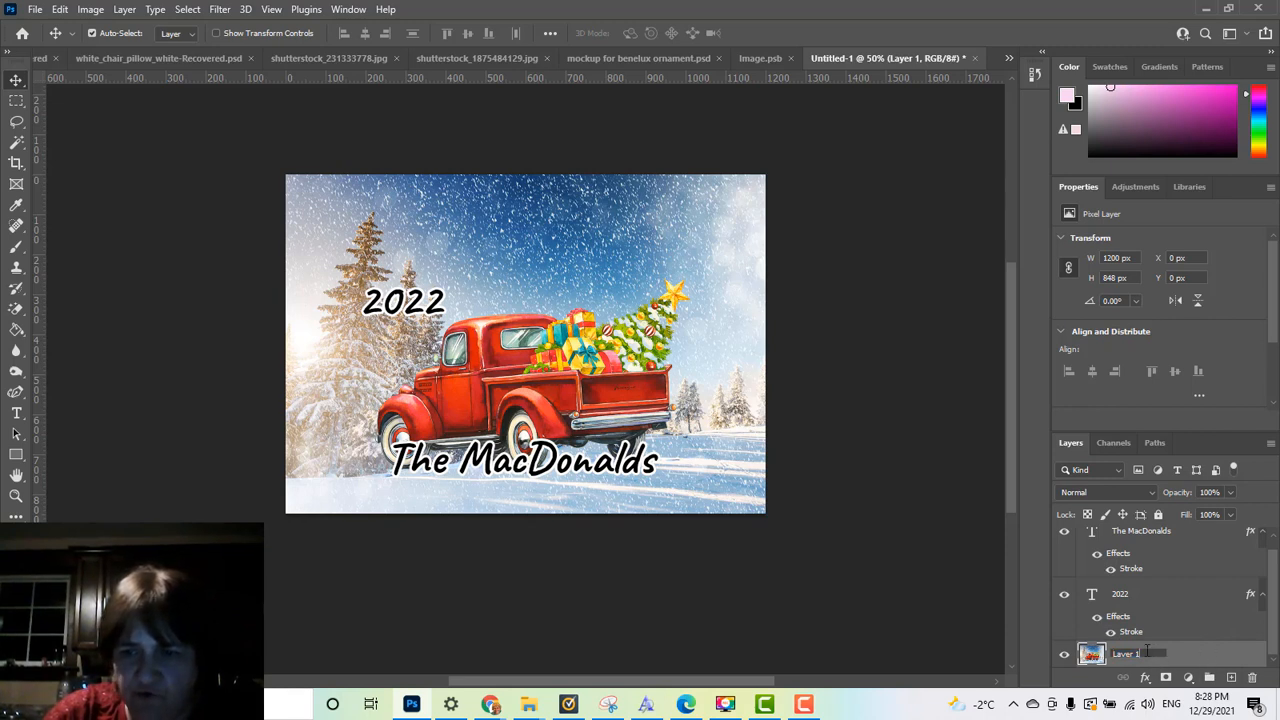
{"action": "double_click", "coordinate": [1147, 652]}
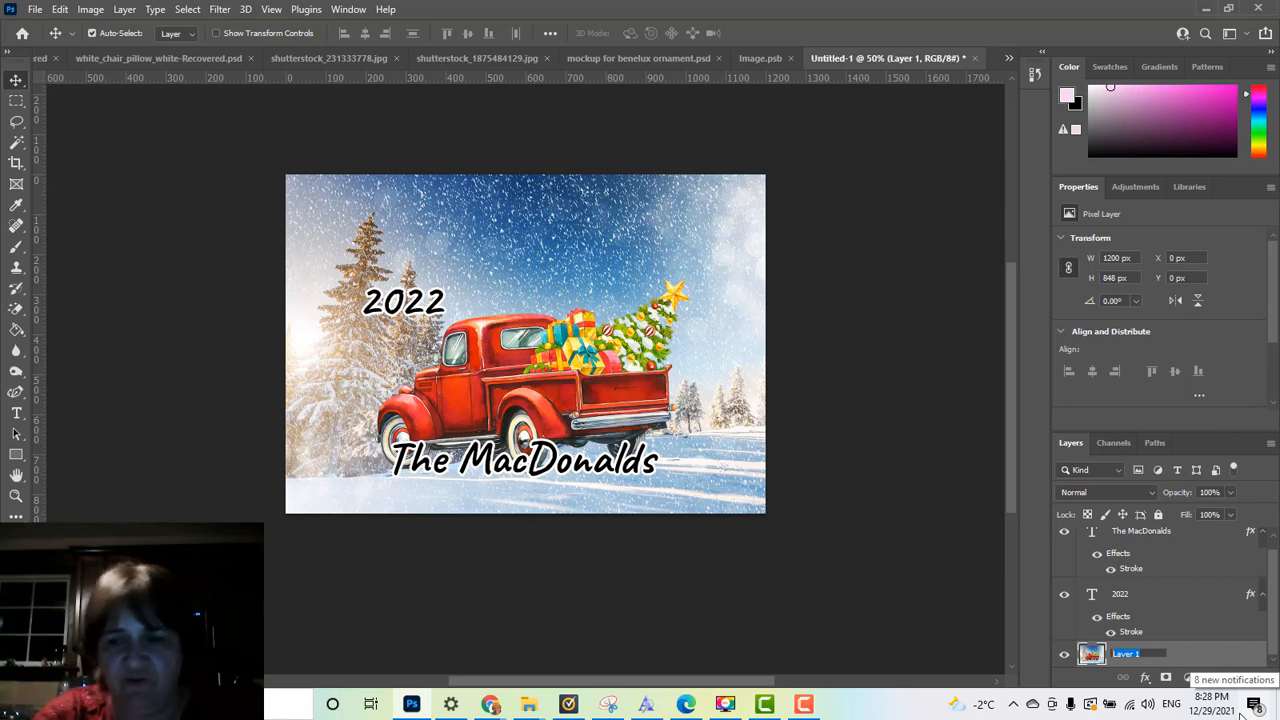
{"action": "left_click", "coordinate": [1201, 652]}
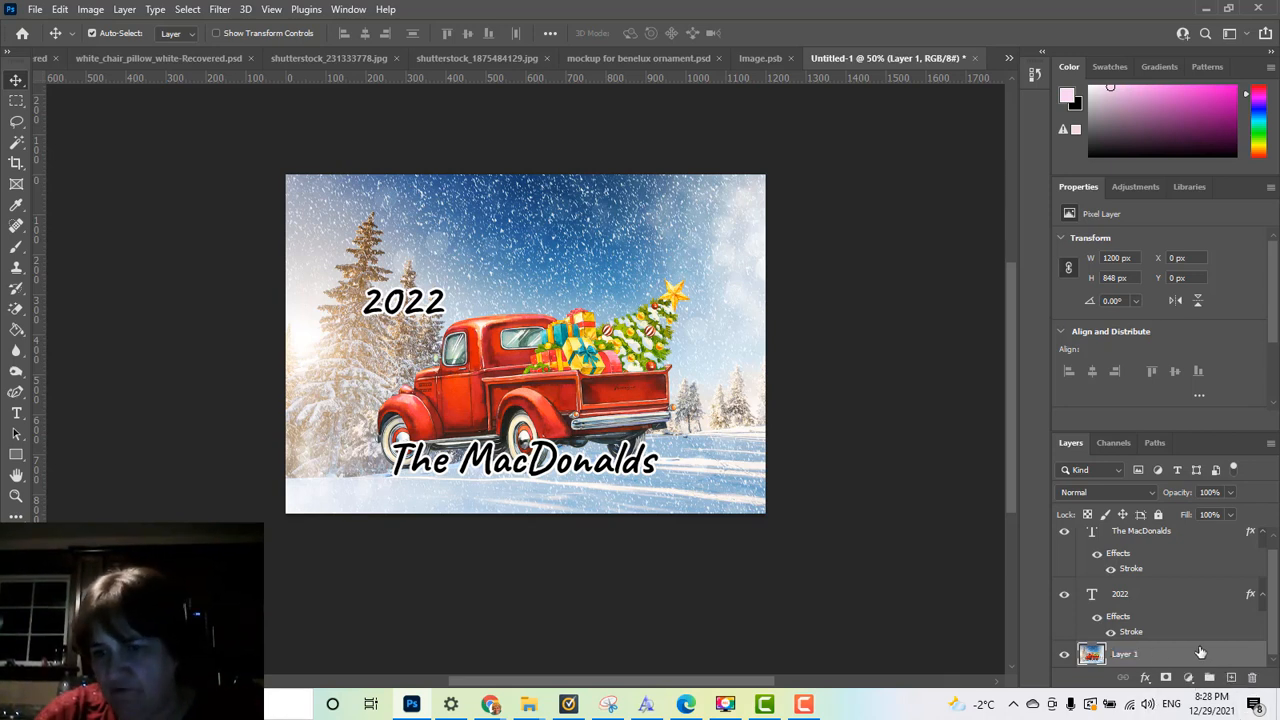
Step: Rename the truck scene layer, Layer 1, as "Background layer"
{"action": "double_click", "coordinate": [1136, 656]}
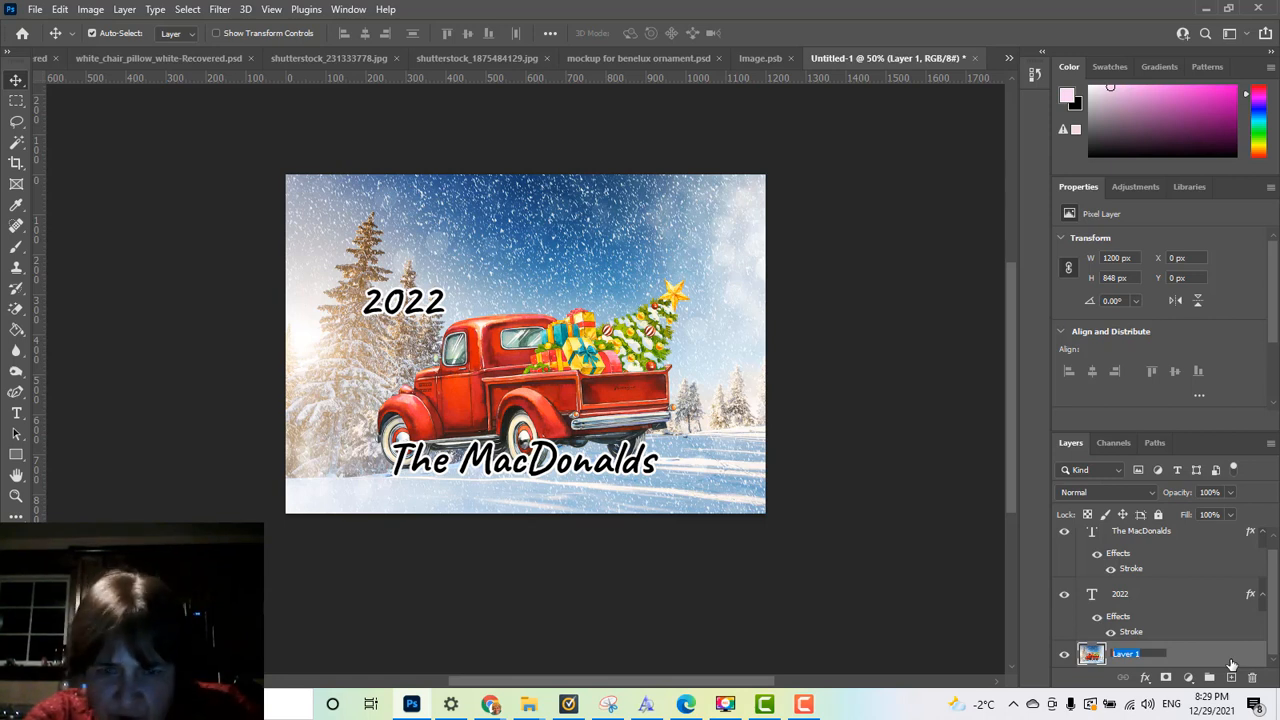
{"action": "type", "text": "Back"}
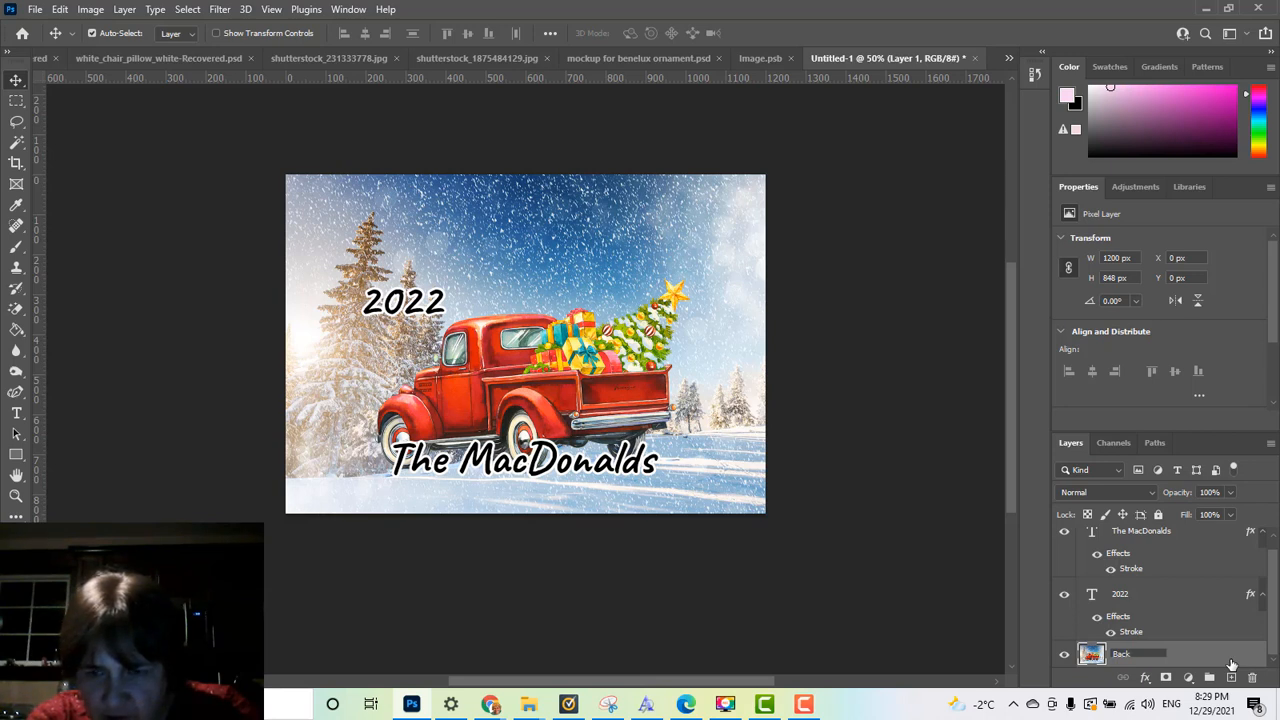
{"action": "type", "text": "ground layer"}
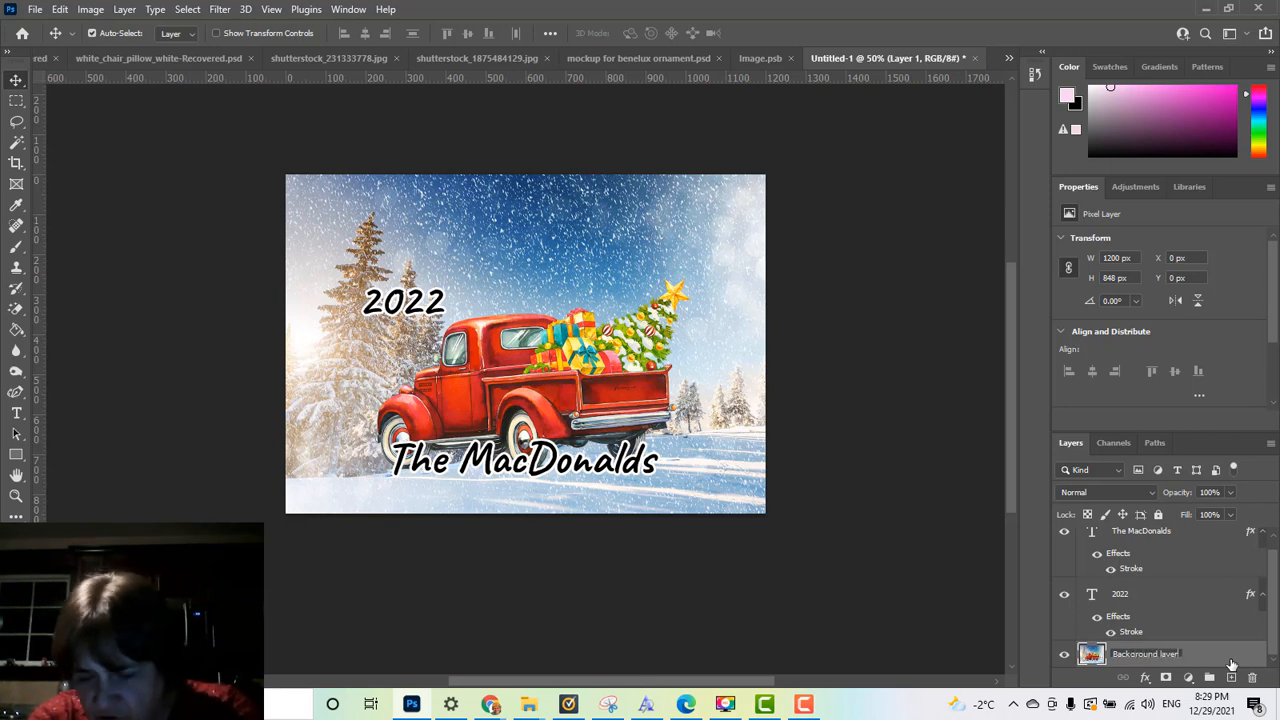
{"action": "key", "text": "Return"}
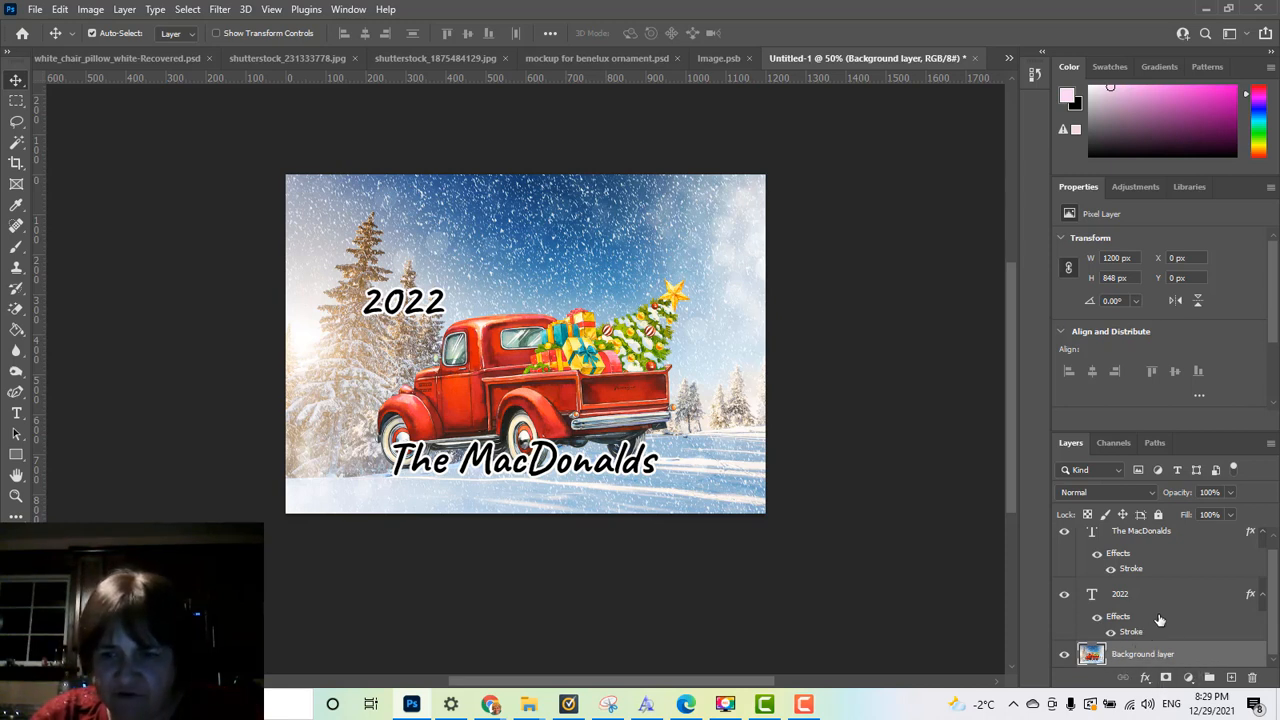
Step: Rasterize the layer style of the 2022 text, toggling its effects before and its layer visibility after to check it
{"action": "scroll", "coordinate": [1159, 620], "scroll_direction": "up", "scroll_amount": 1}
{"action": "scroll", "coordinate": [1159, 620], "scroll_direction": "down", "scroll_amount": 1}
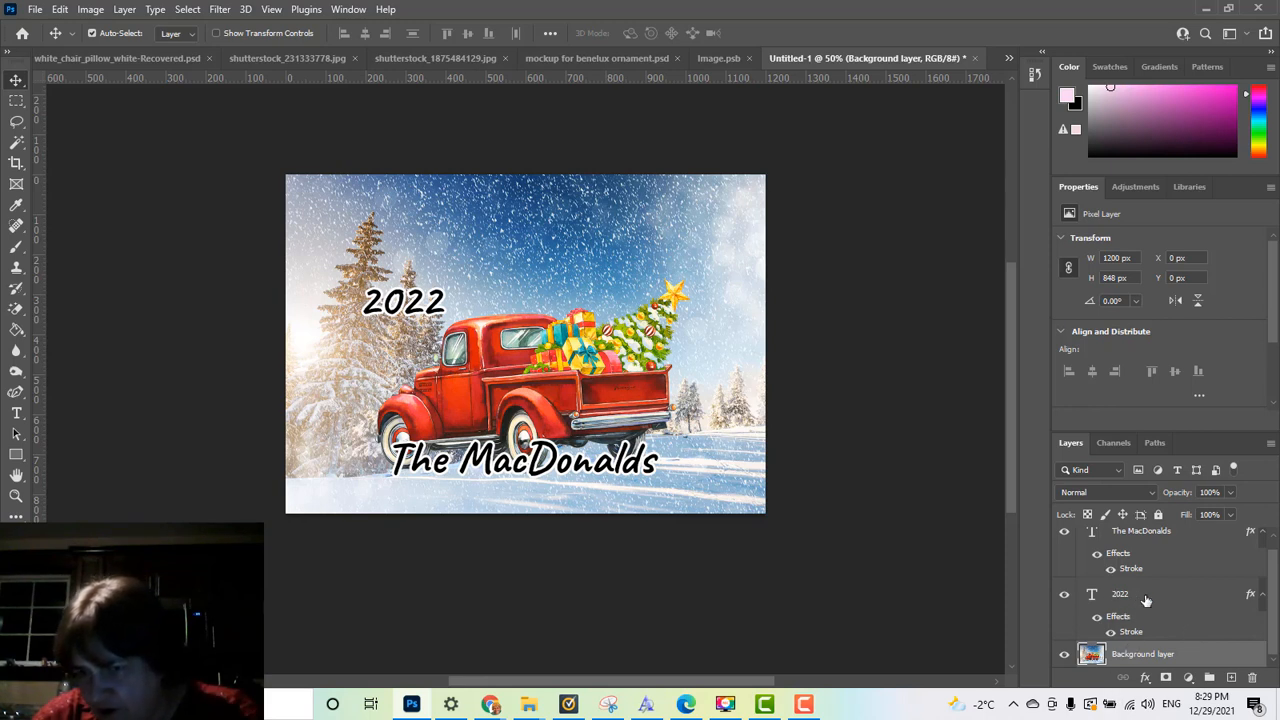
{"action": "left_click", "coordinate": [1097, 617]}
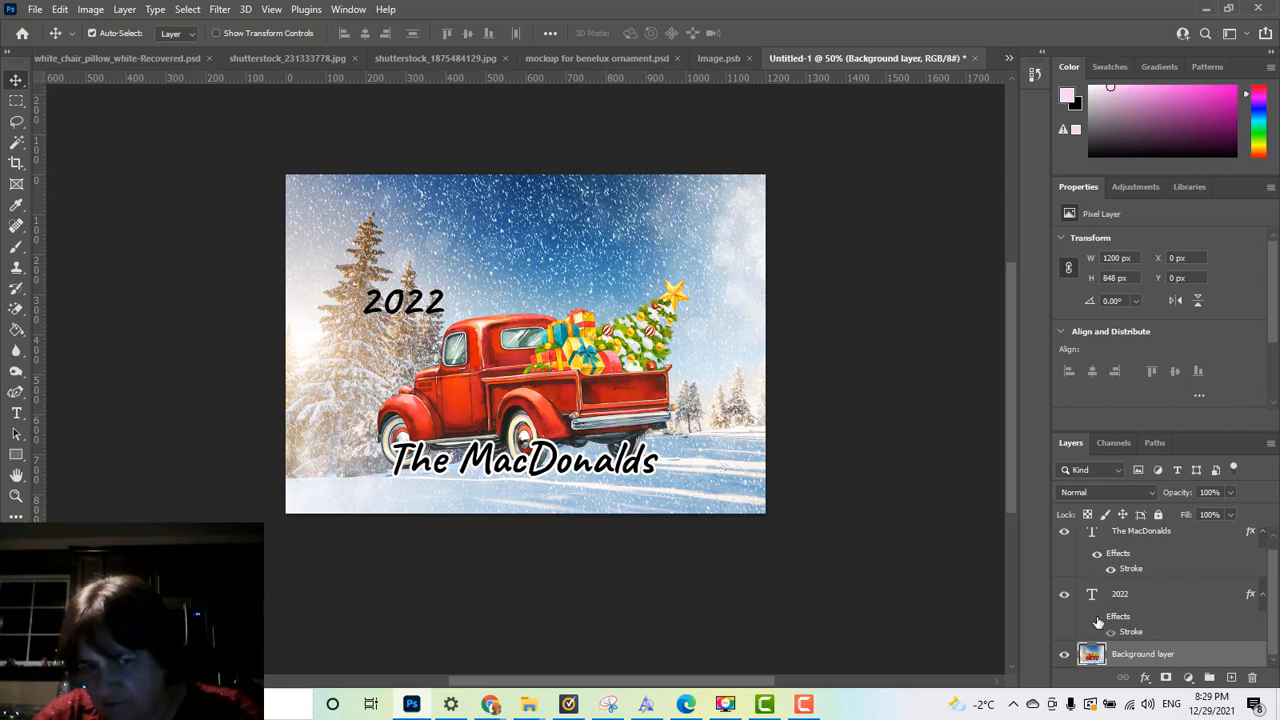
{"action": "left_click", "coordinate": [1097, 617]}
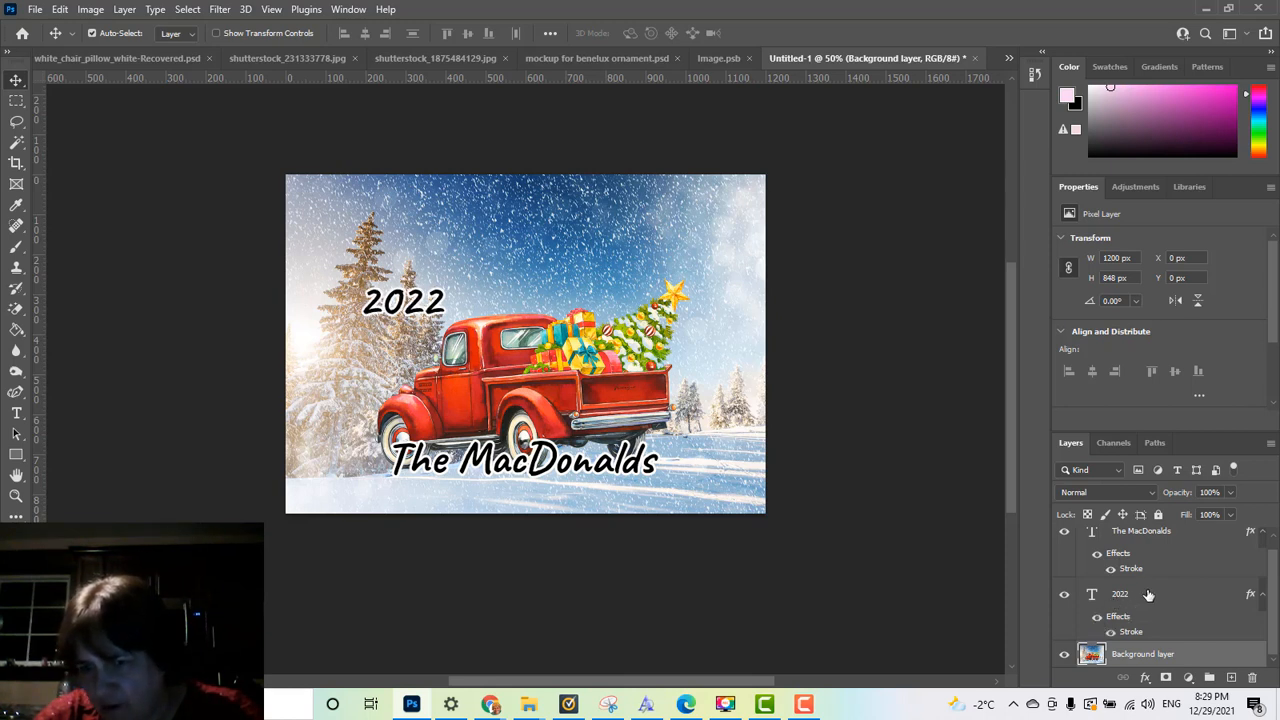
{"action": "left_click", "coordinate": [1145, 596]}
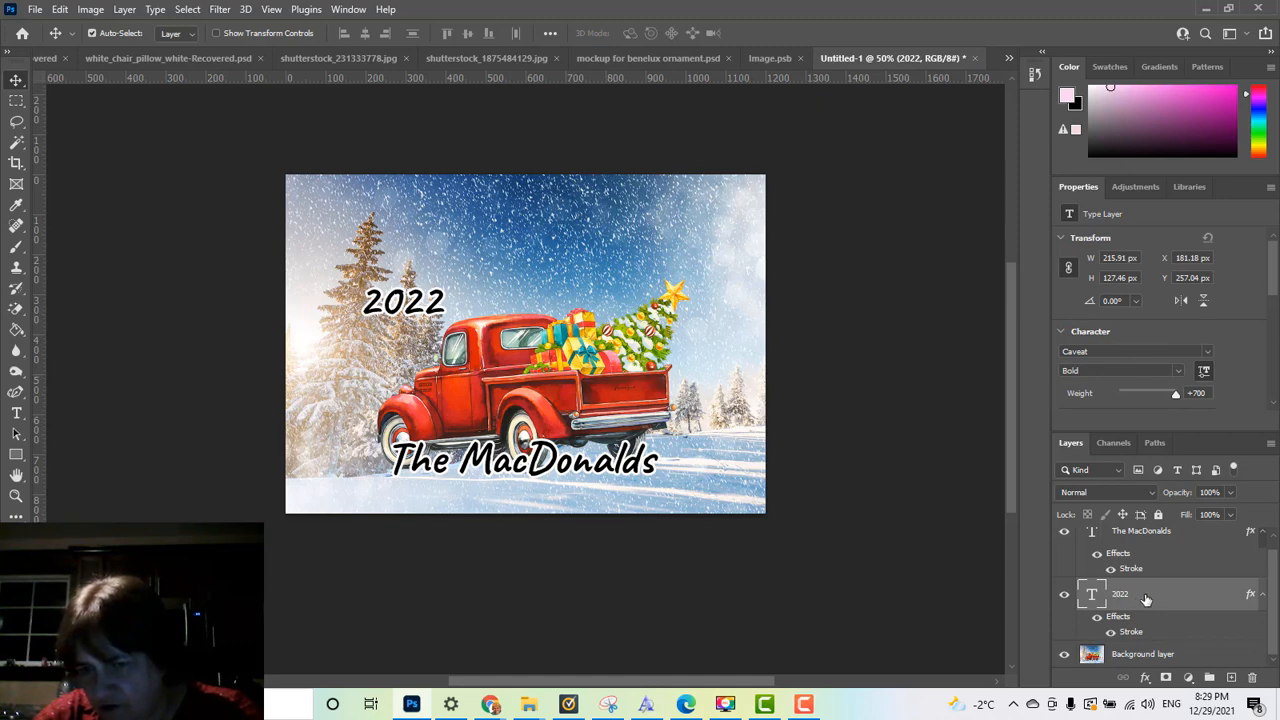
{"action": "right_click", "coordinate": [1146, 598]}
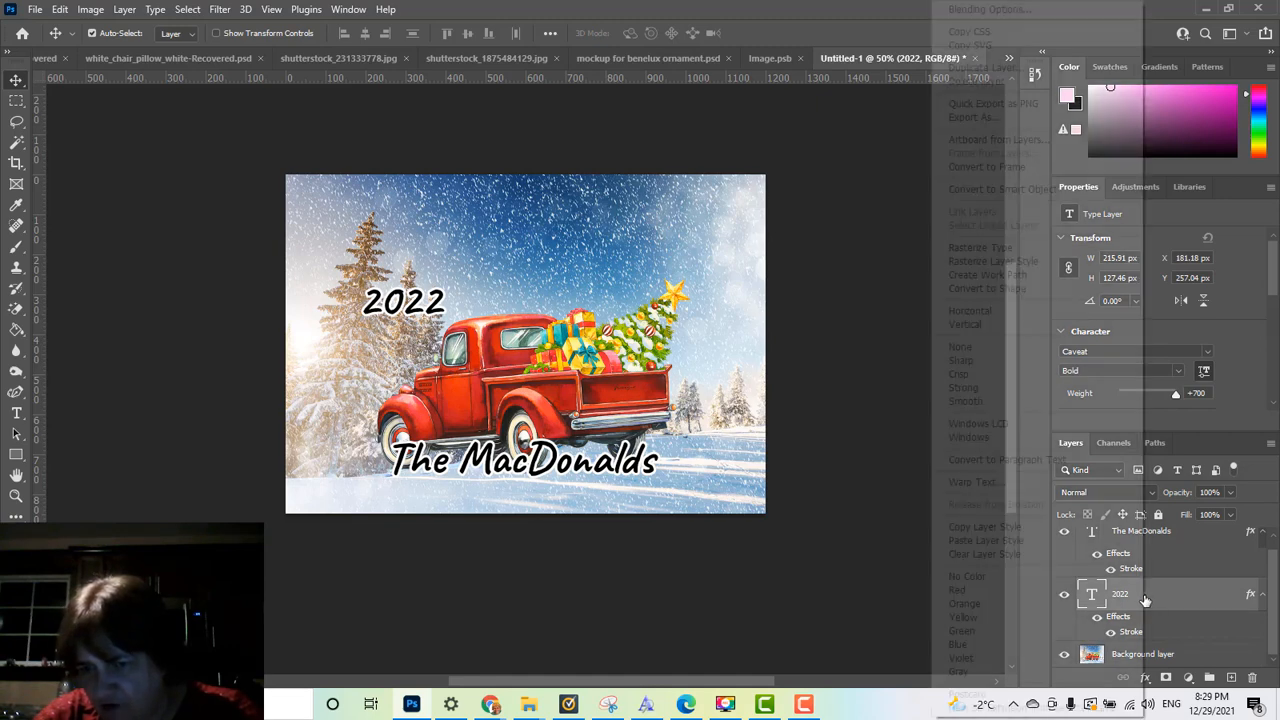
{"action": "left_click", "coordinate": [1036, 262]}
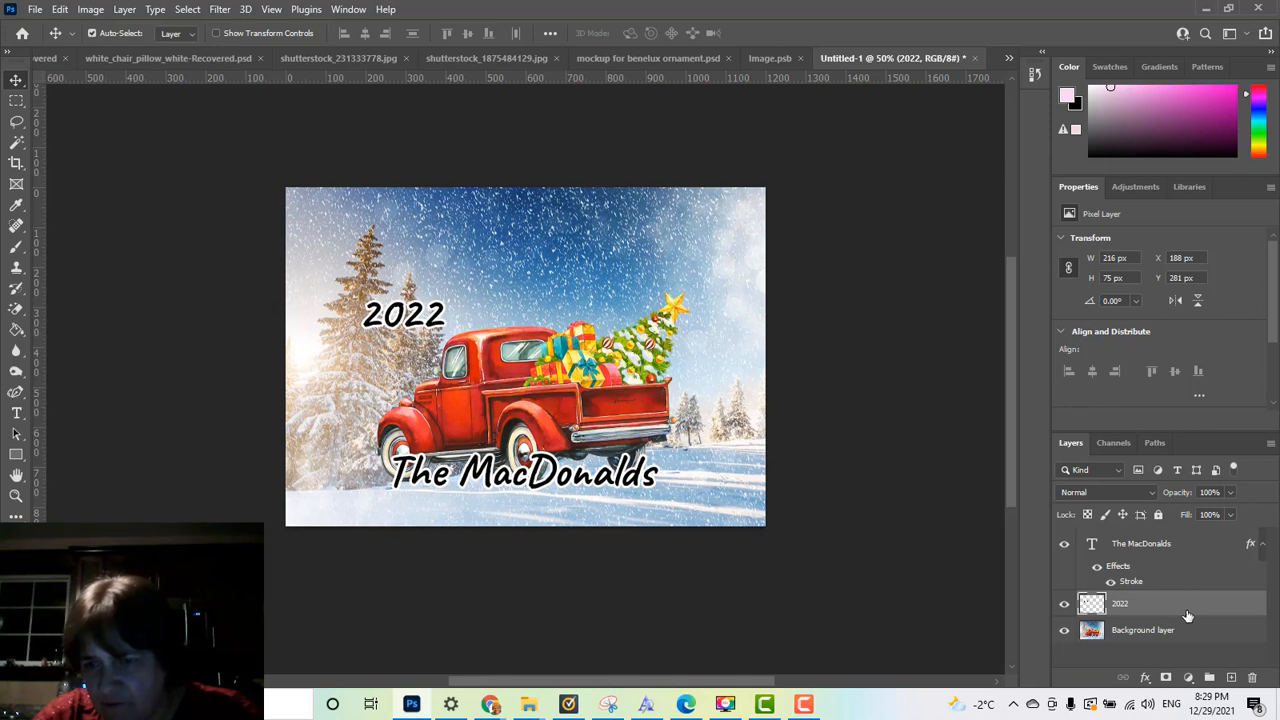
{"action": "scroll", "coordinate": [1187, 615], "scroll_direction": "up", "scroll_amount": 1}
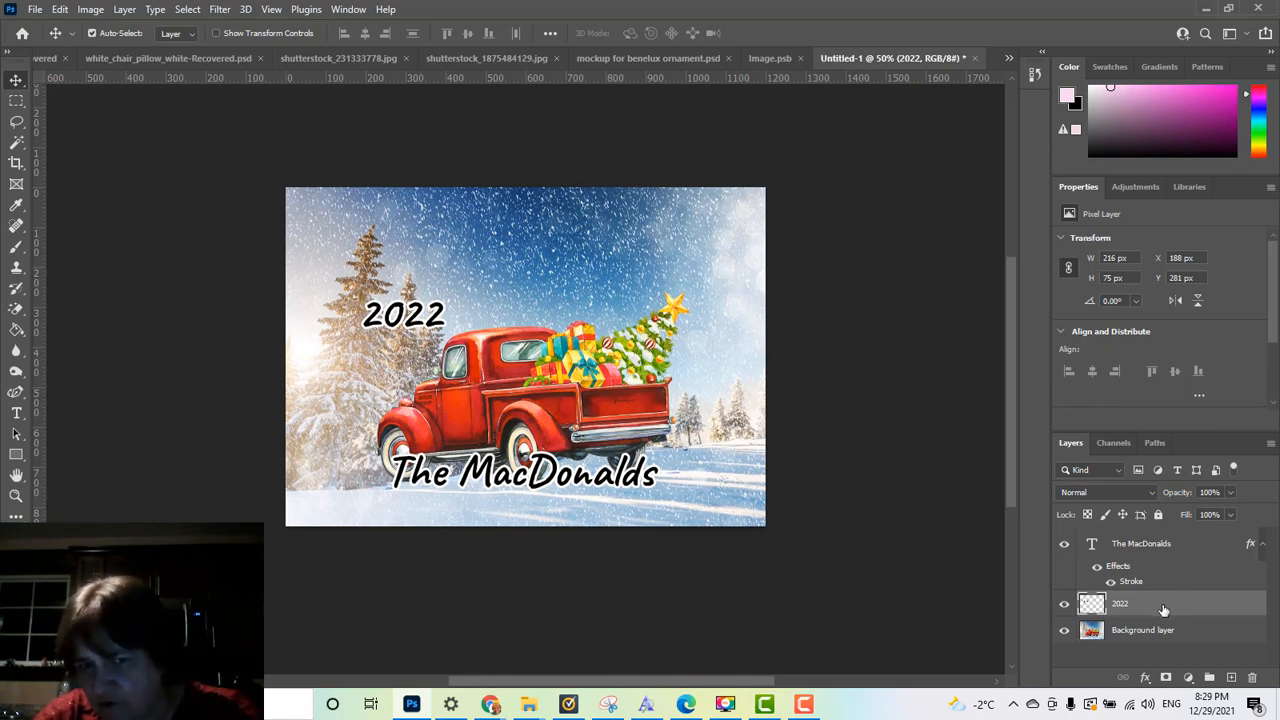
{"action": "left_click", "coordinate": [1064, 605]}
{"action": "left_click", "coordinate": [1064, 605]}
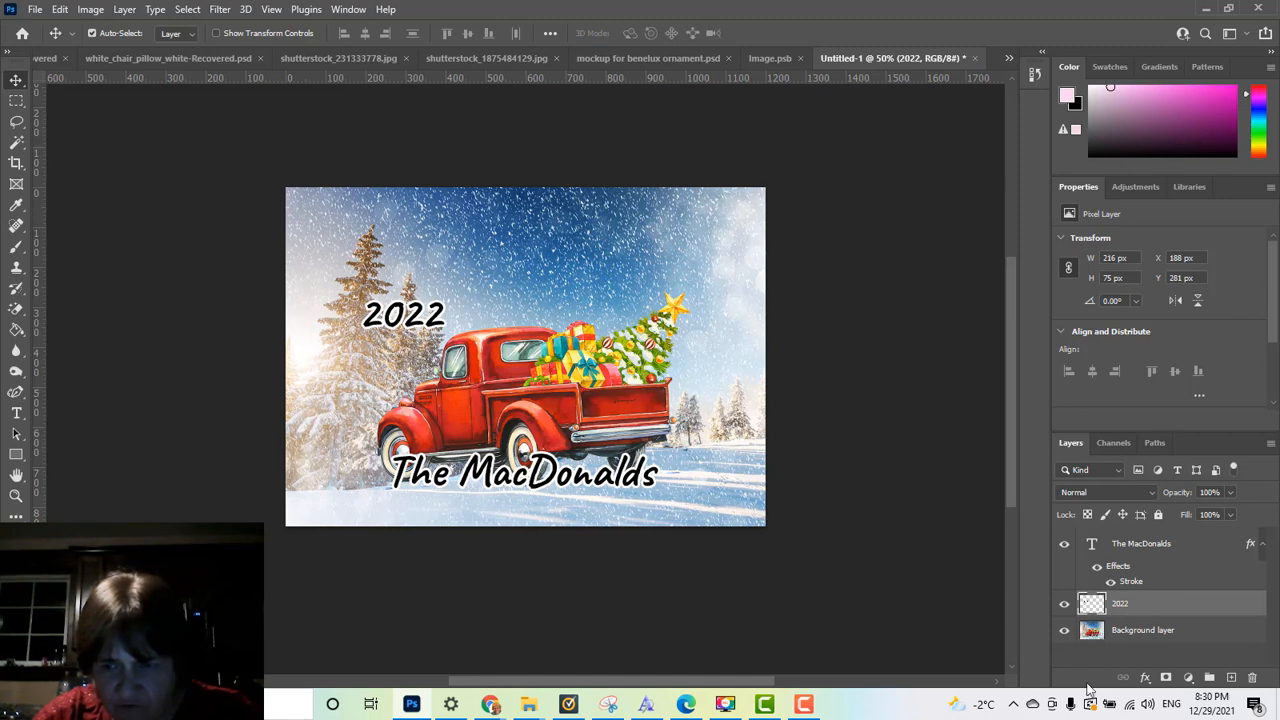
Step: Rasterize the layer style of the family name text layer, and select the 2022 layer
{"action": "left_click", "coordinate": [1160, 543]}
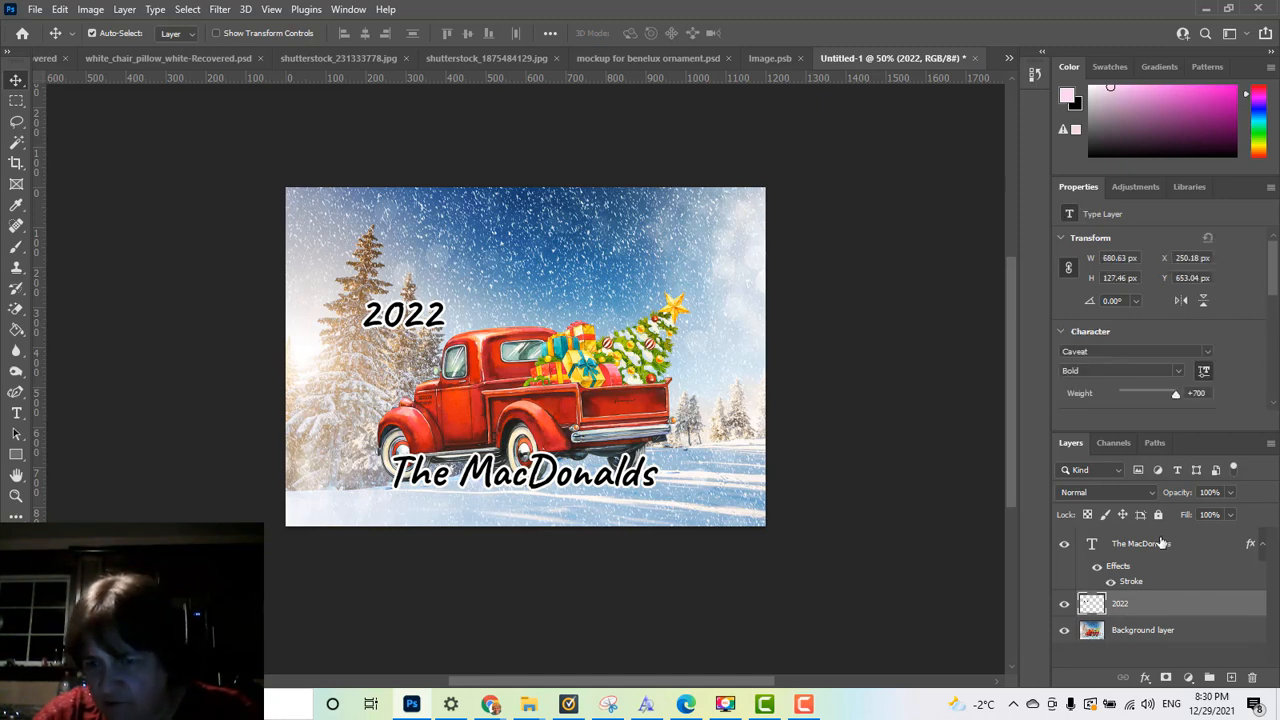
{"action": "right_click", "coordinate": [1186, 548]}
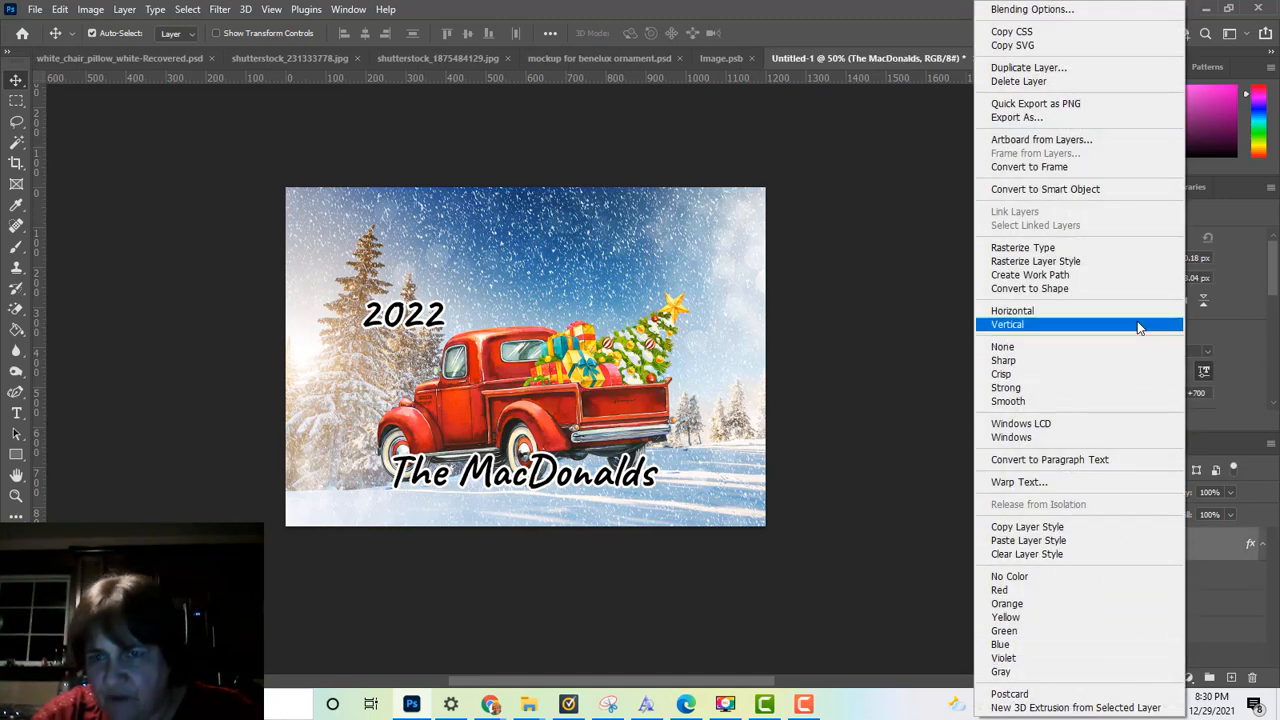
{"action": "left_click", "coordinate": [1097, 262]}
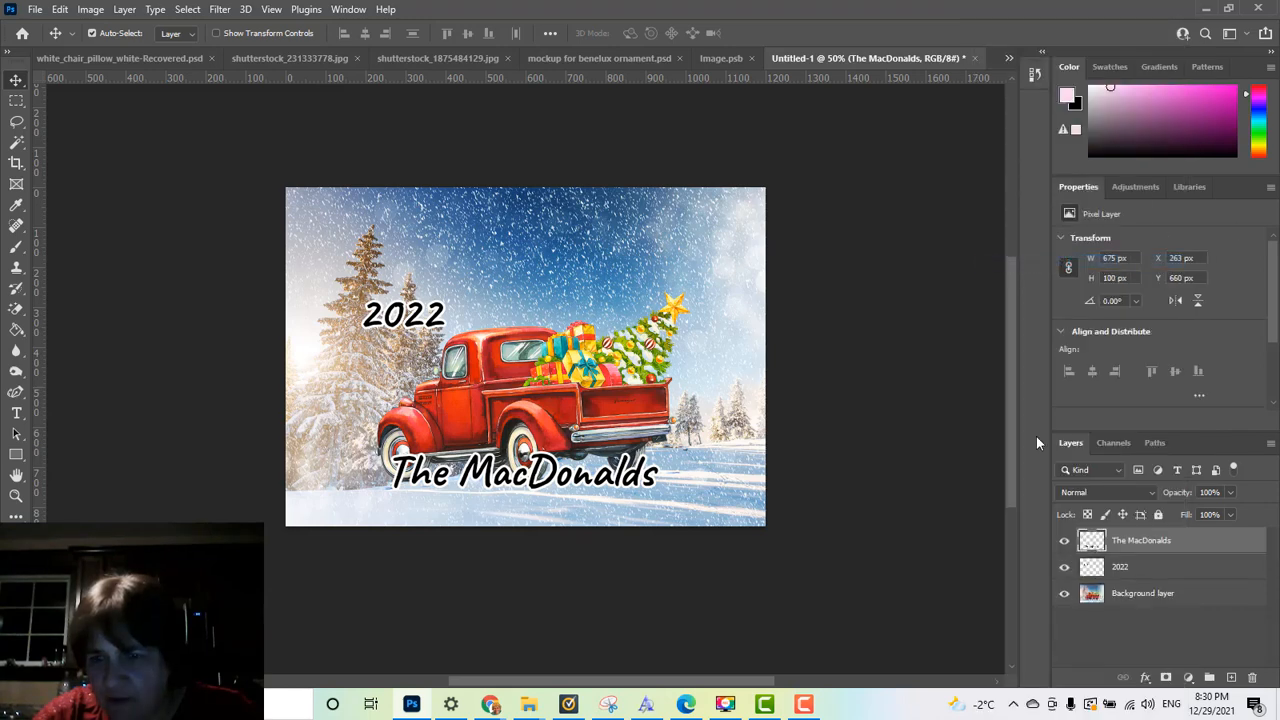
{"action": "left_click", "coordinate": [1206, 567]}
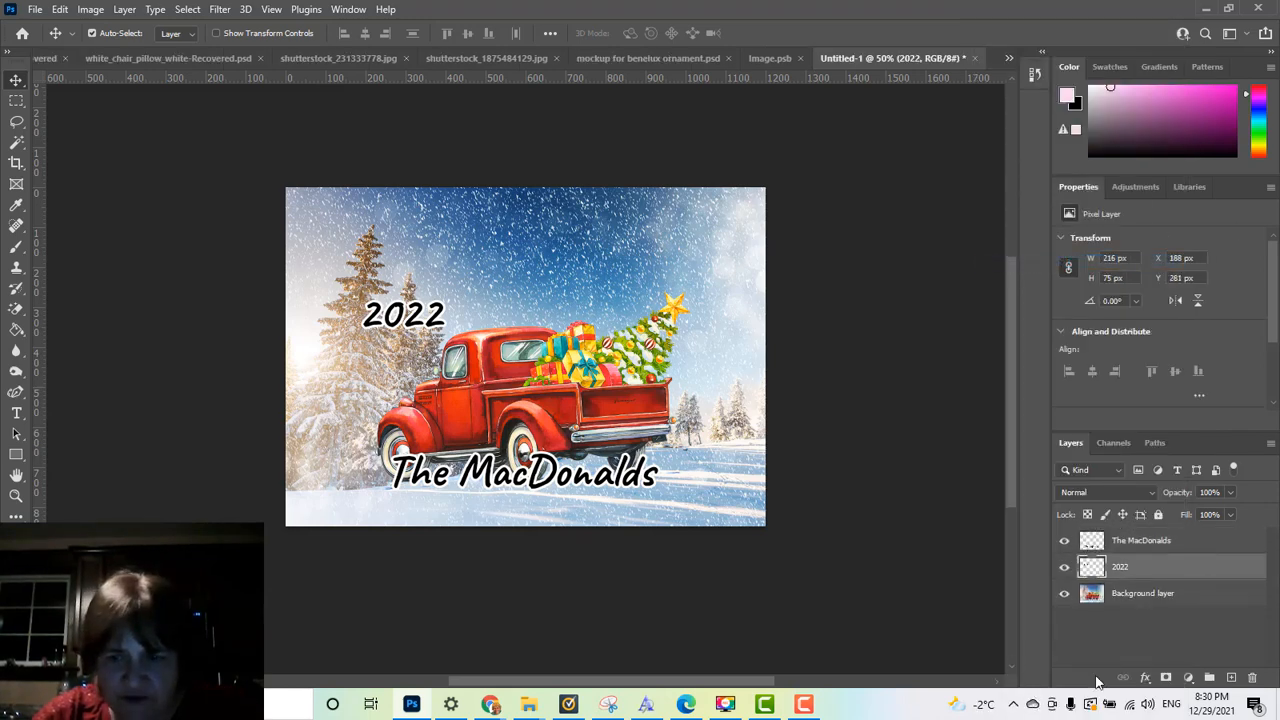